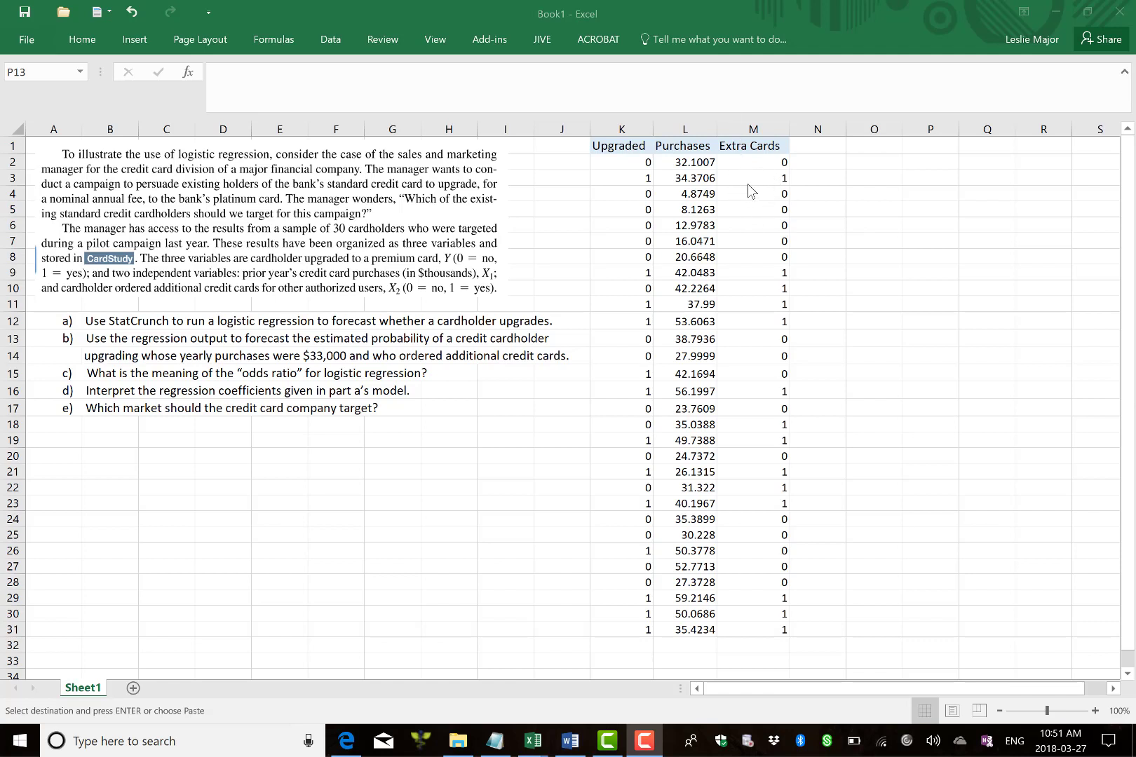
Step: Check the Extra Cards and Purchases values in the first data rows
click(758, 182)
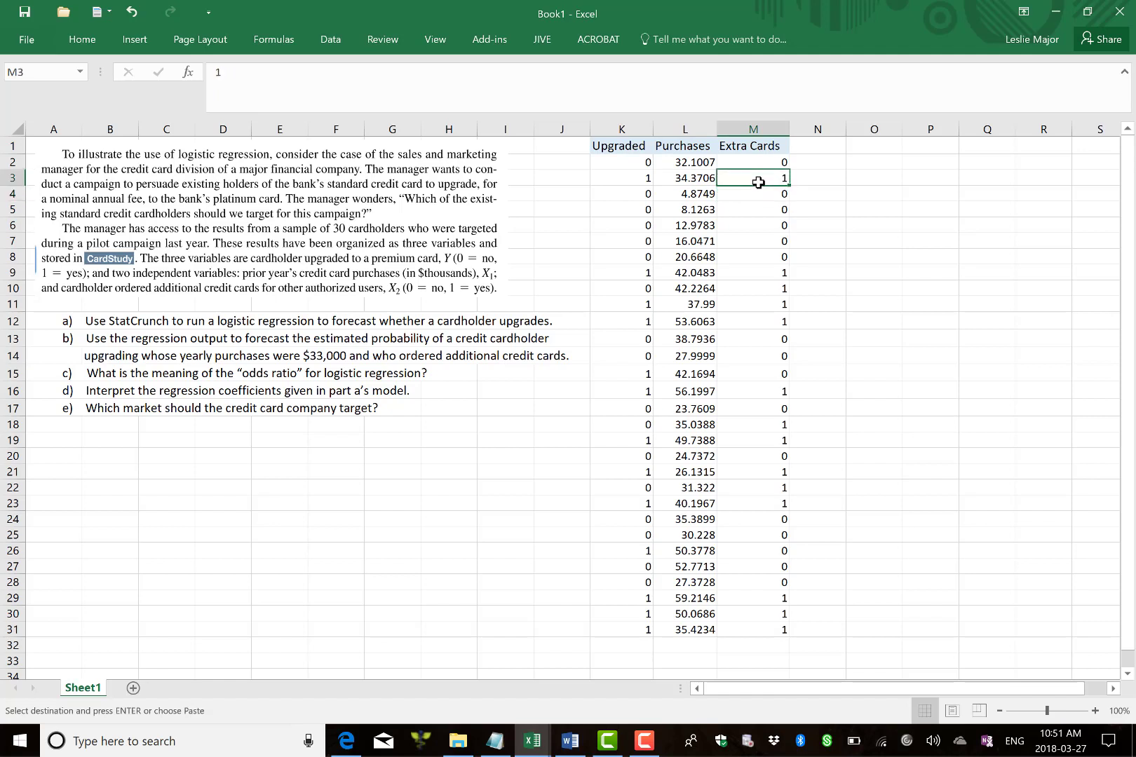
key(Left)
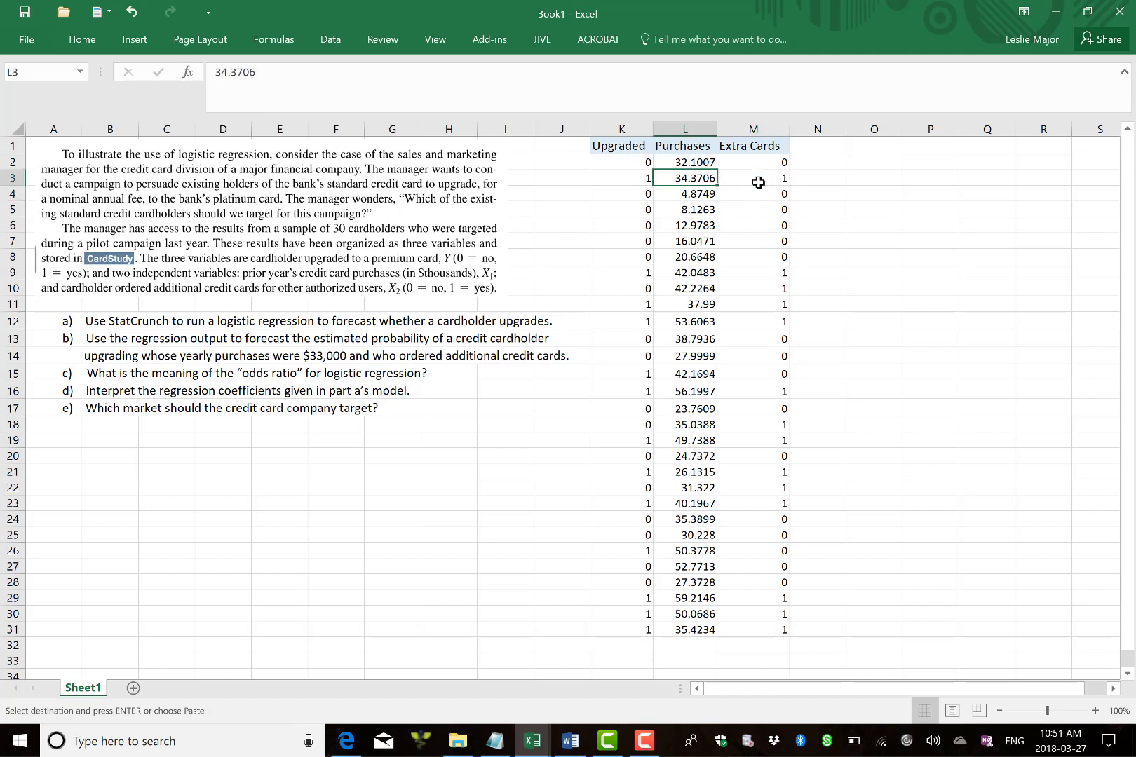
key(Up)
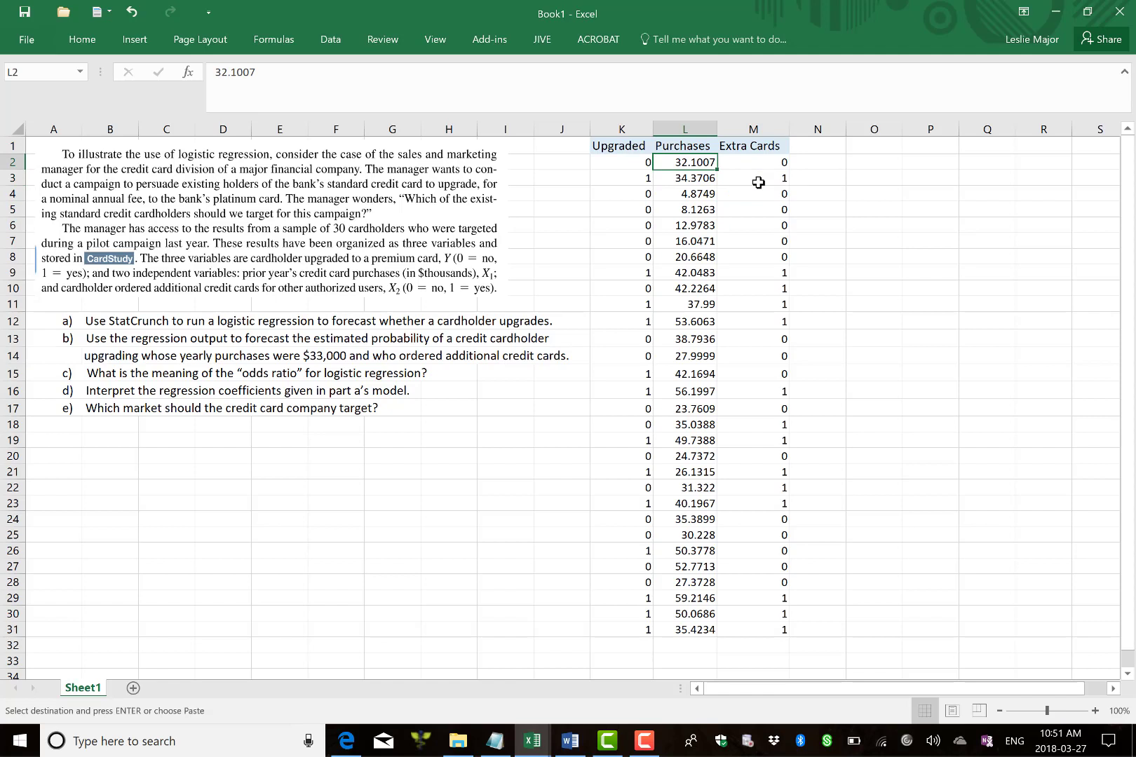
key(Down)
key(Up)
Step: Start selecting the Upgraded, Purchases and Extra Cards headers, then look at StatCrunch in Edge
click(622, 129)
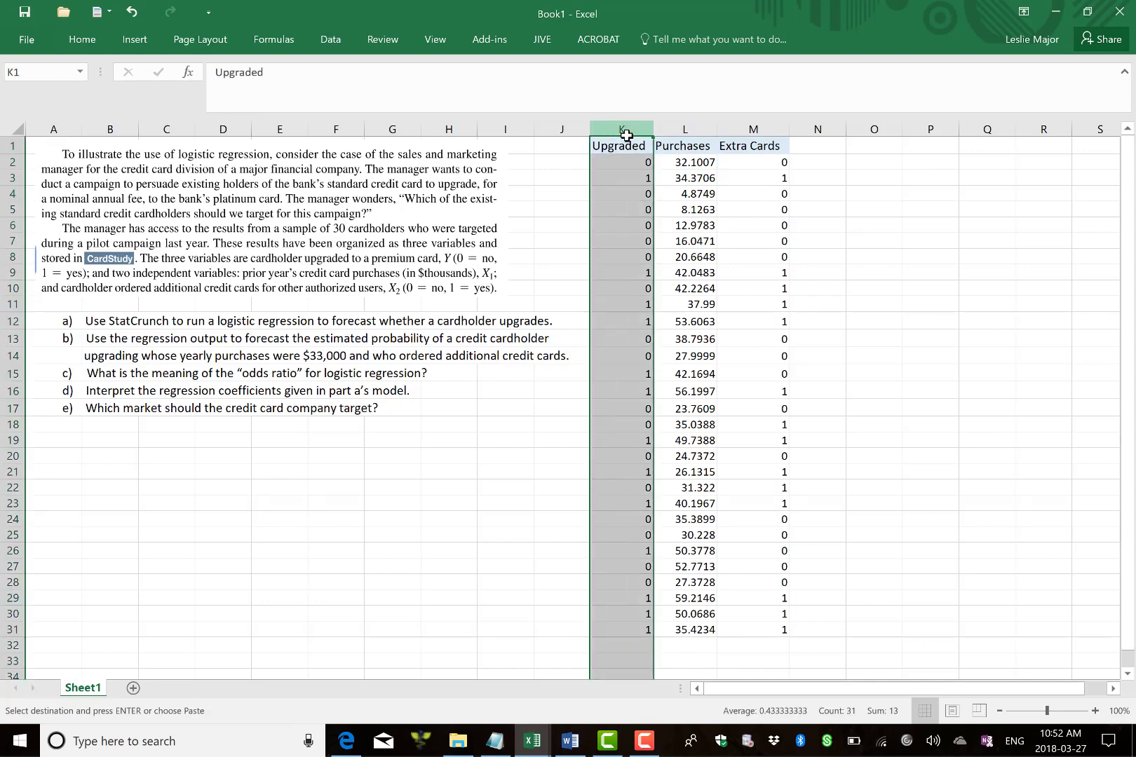
click(626, 171)
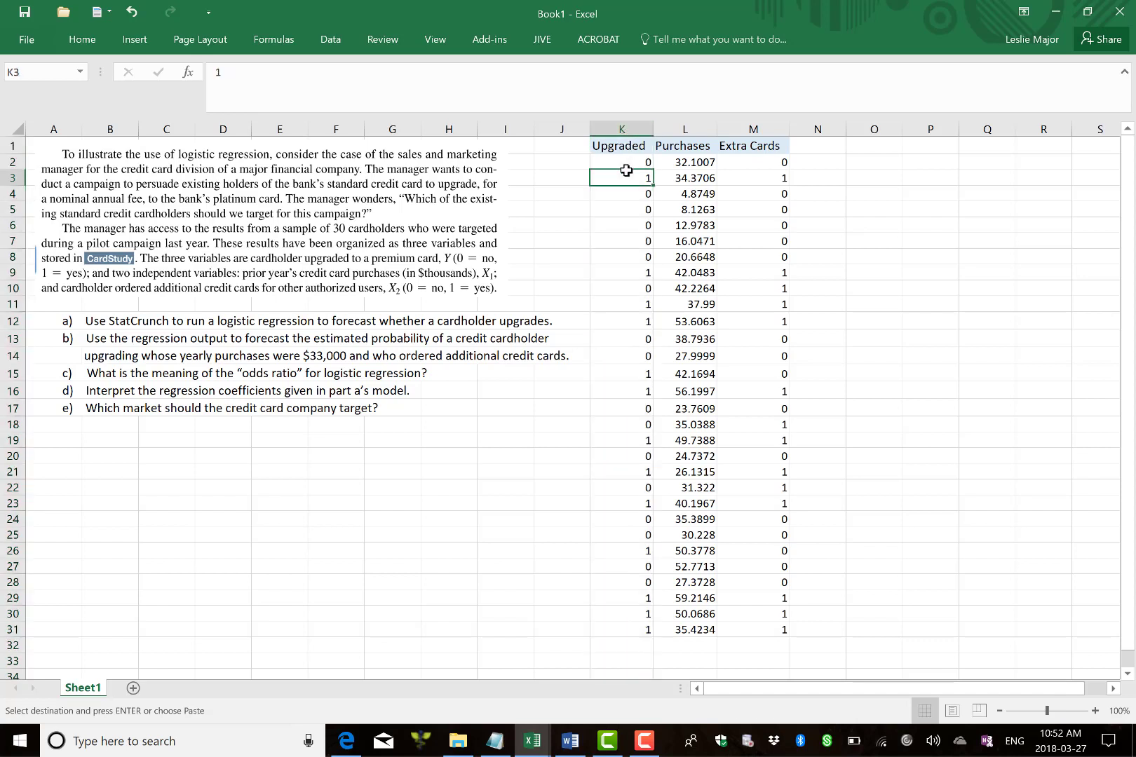
click(623, 148)
key(shift+Right)
key(shift+Right)
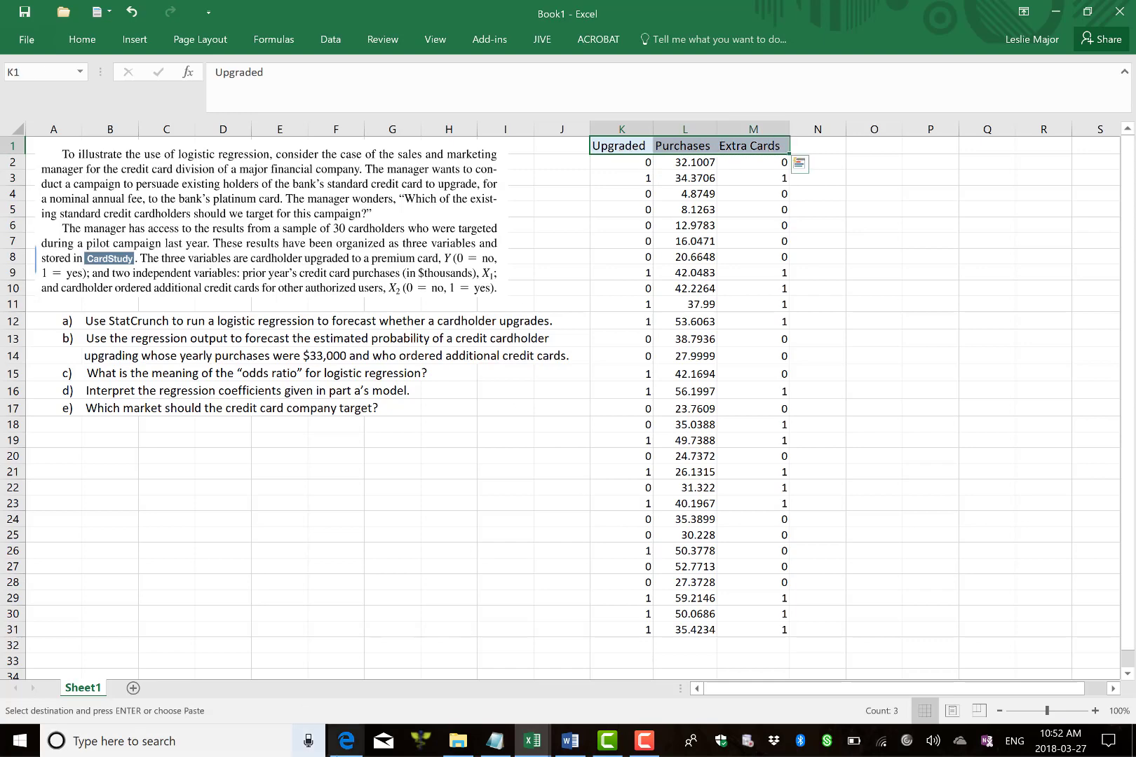
click(346, 741)
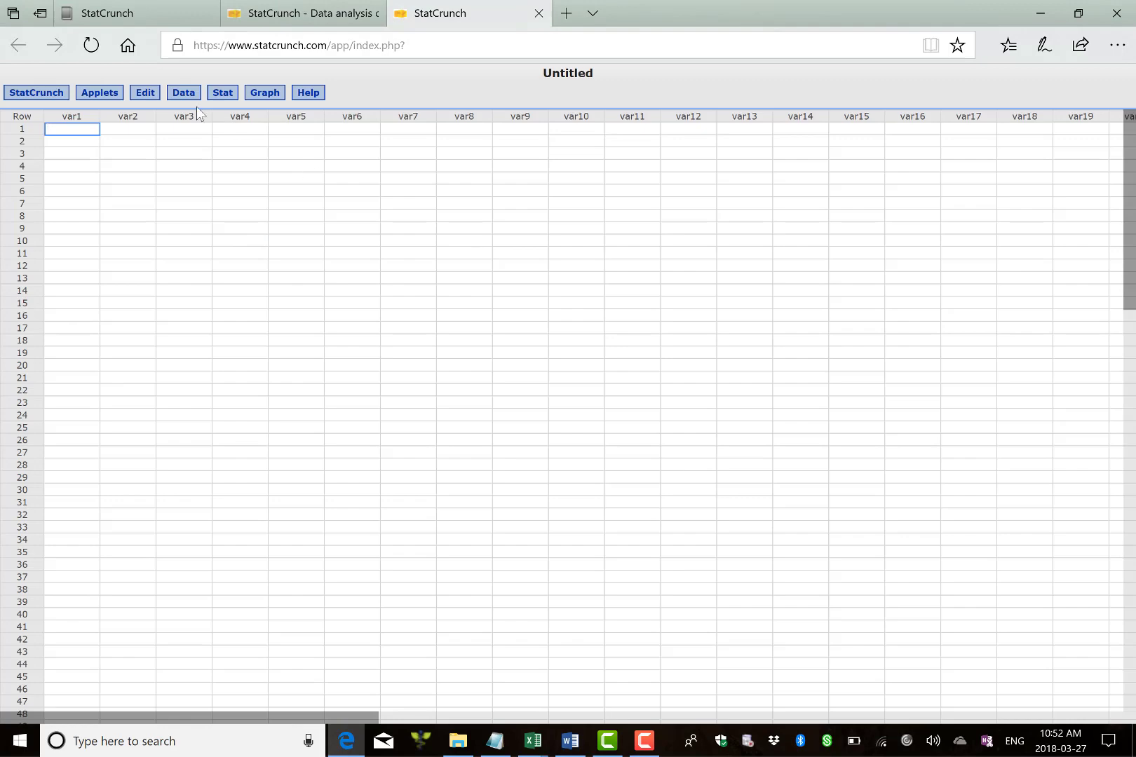
Step: Copy K1:M31 with headers from Book1 and bring the StatCrunch data sheet forward
mouse_move(531, 748)
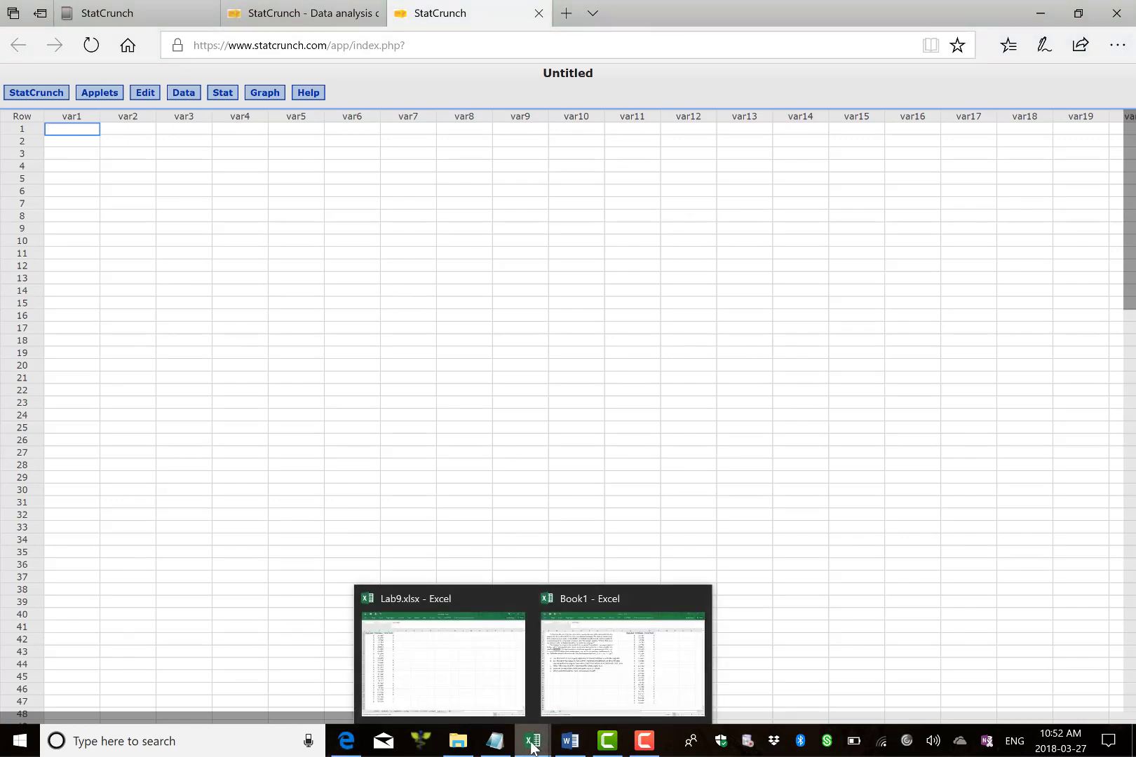
click(623, 702)
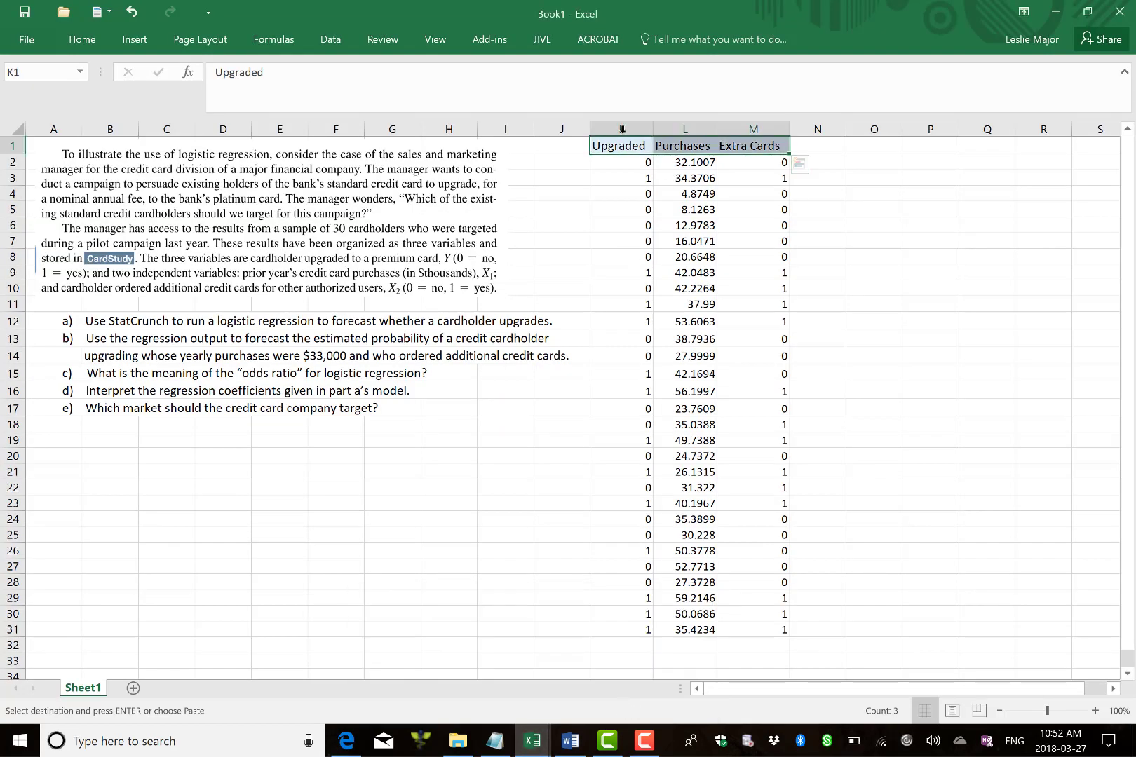
click(621, 144)
key(shift+Right)
key(shift+Right)
key(ctrl+shift+Down)
key(ctrl+c)
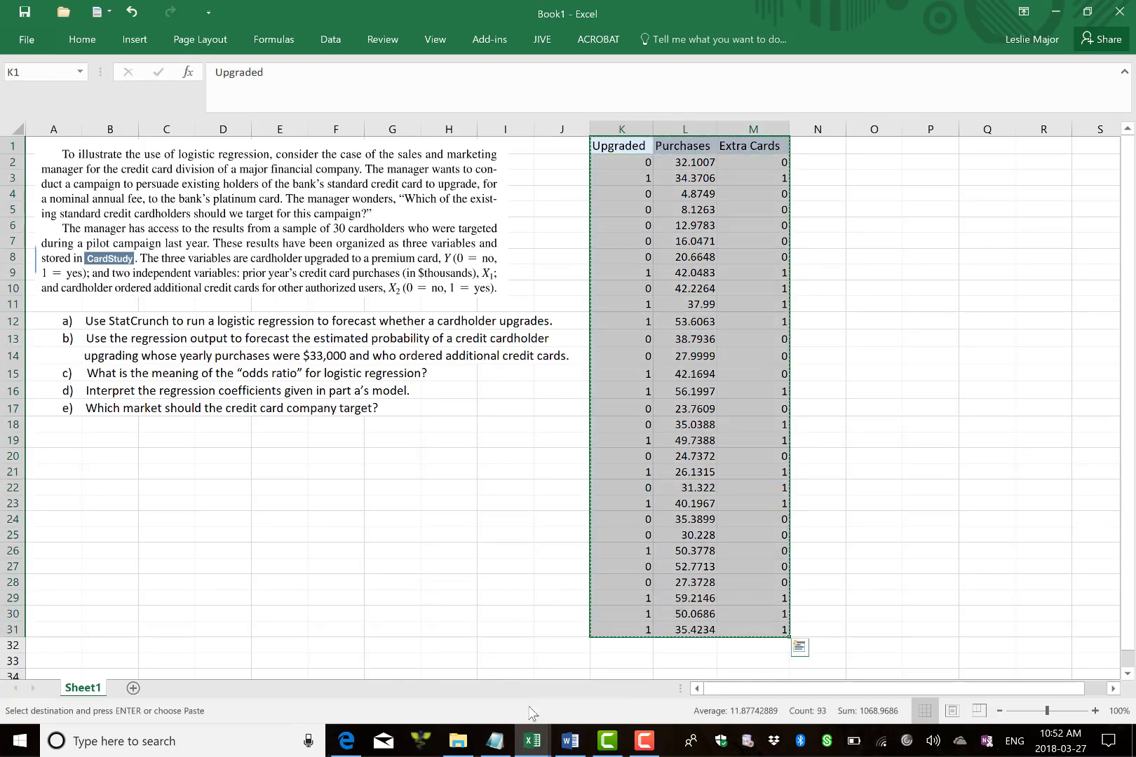
click(530, 746)
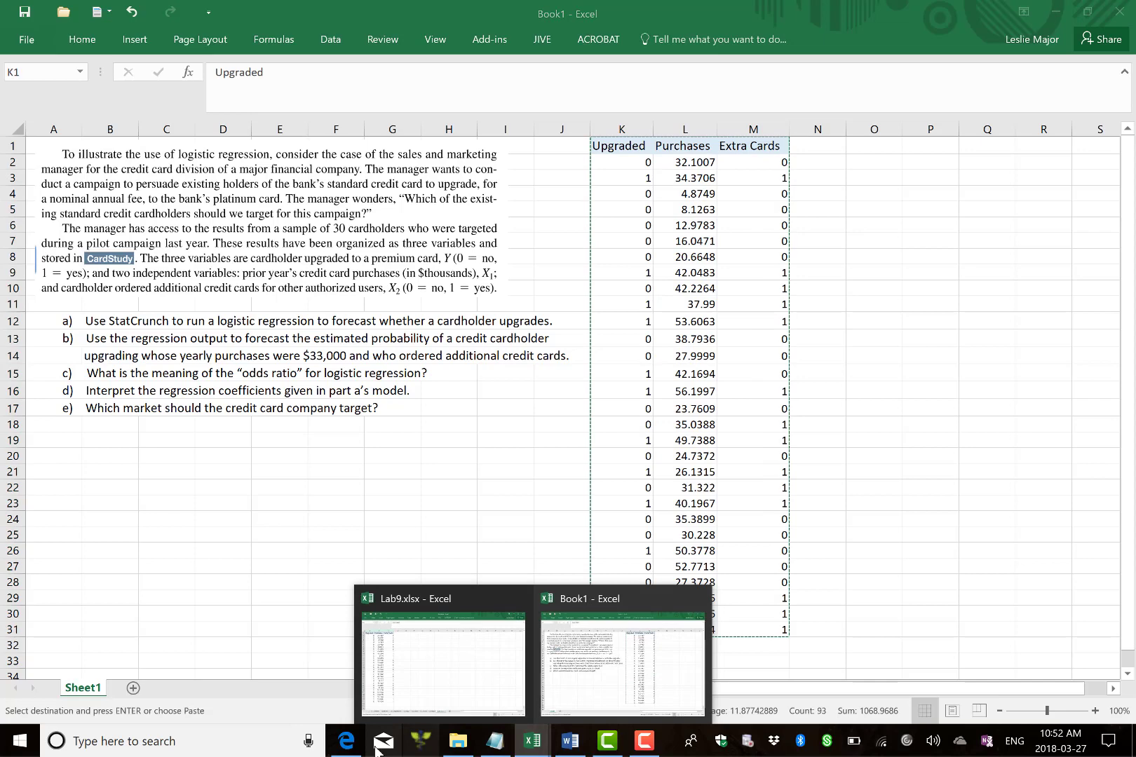
click(346, 743)
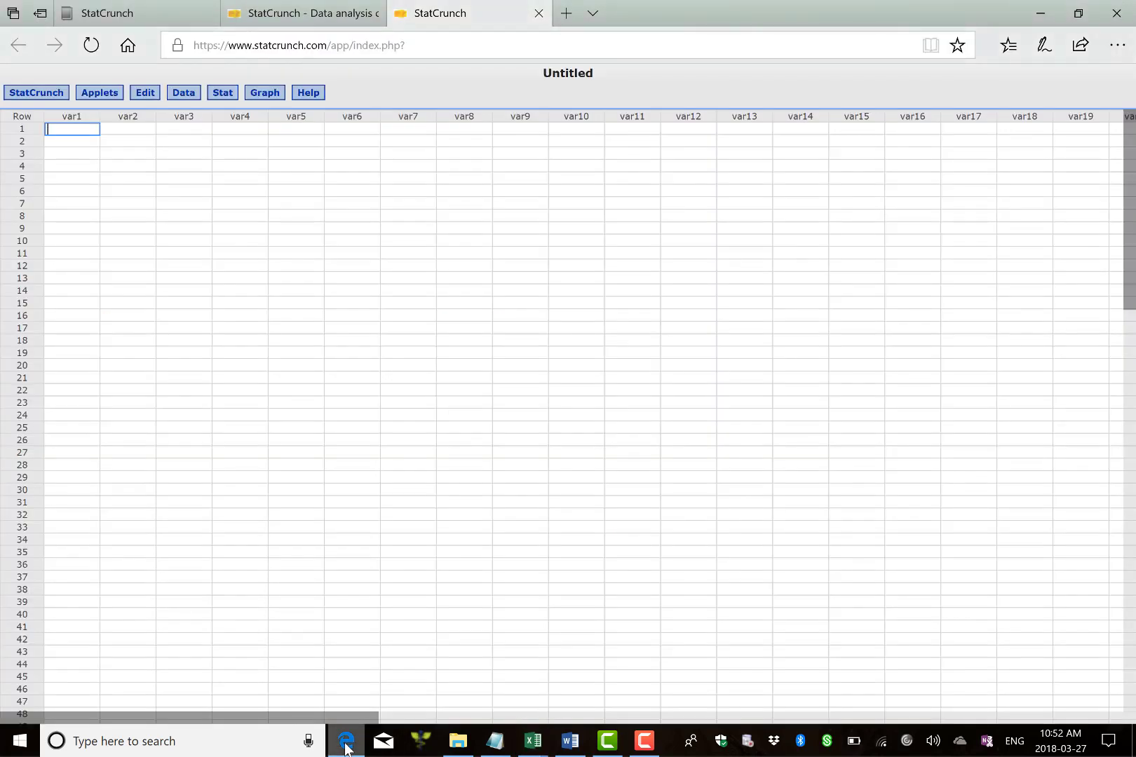
Step: Paste the copied card data into StatCrunch starting at var1
double_click(78, 117)
key(ctrl+v)
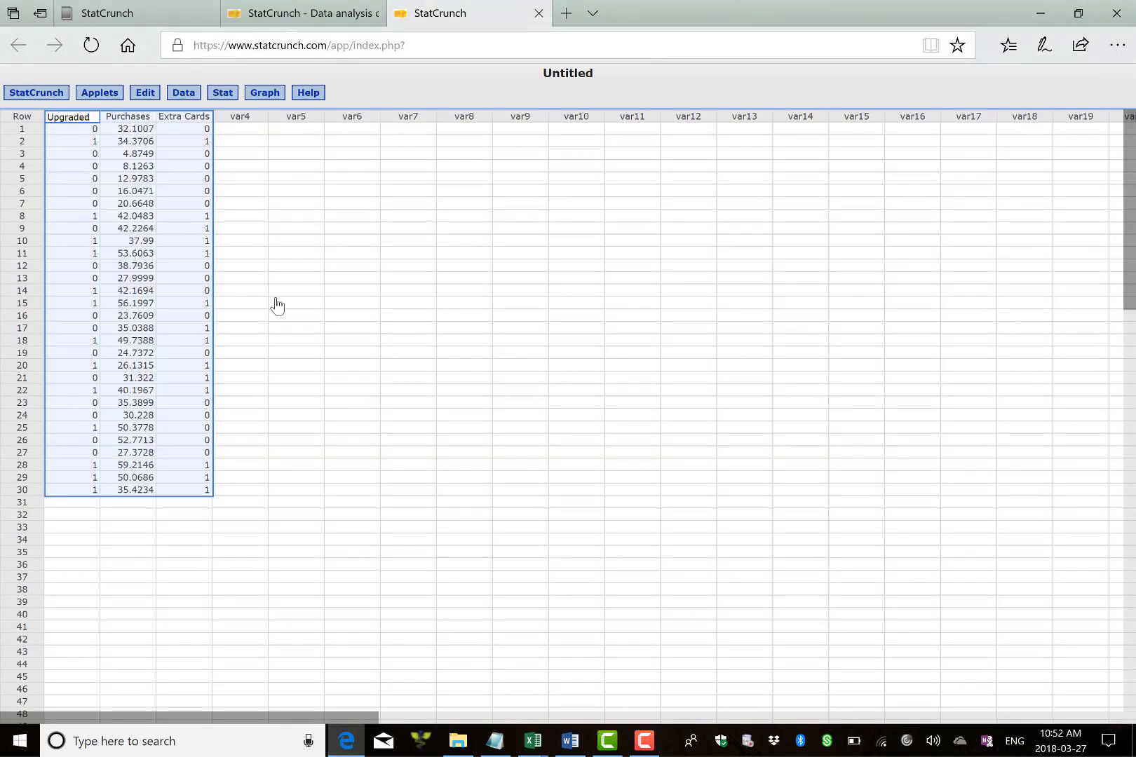
click(277, 305)
Step: Run a logistic regression of Upgraded (success = 1) on Purchases and Extra Cards
click(221, 93)
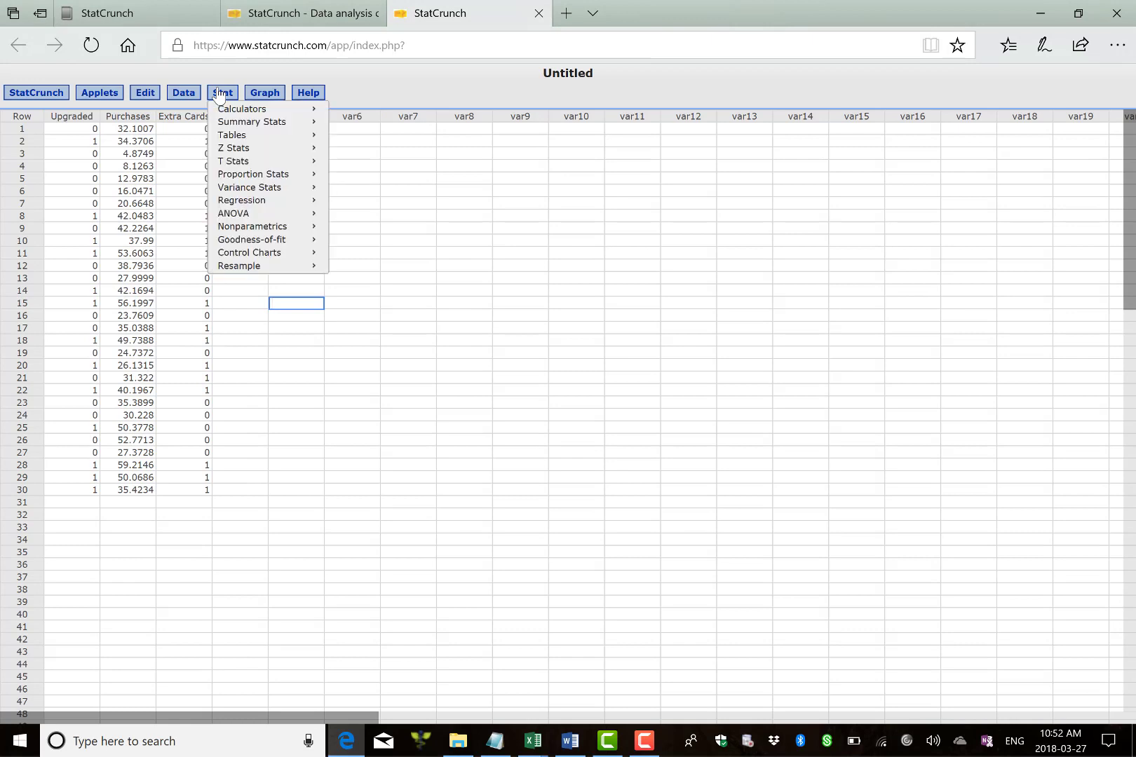
mouse_move(228, 205)
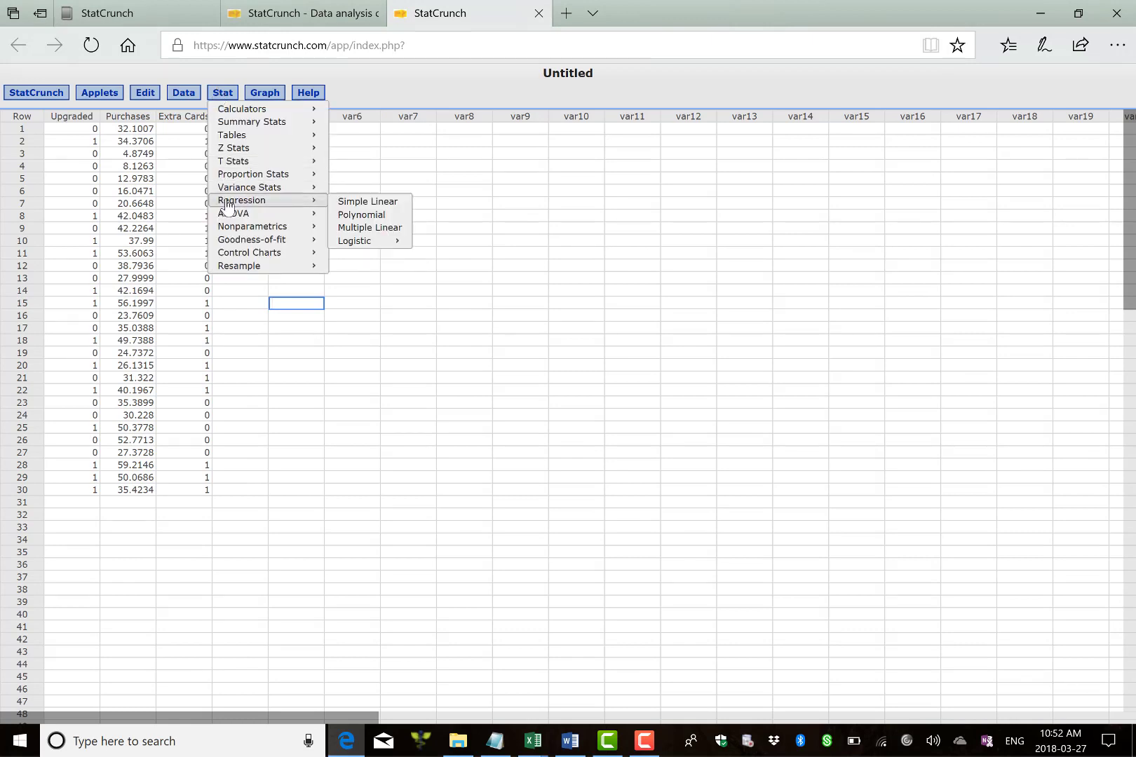
mouse_move(365, 247)
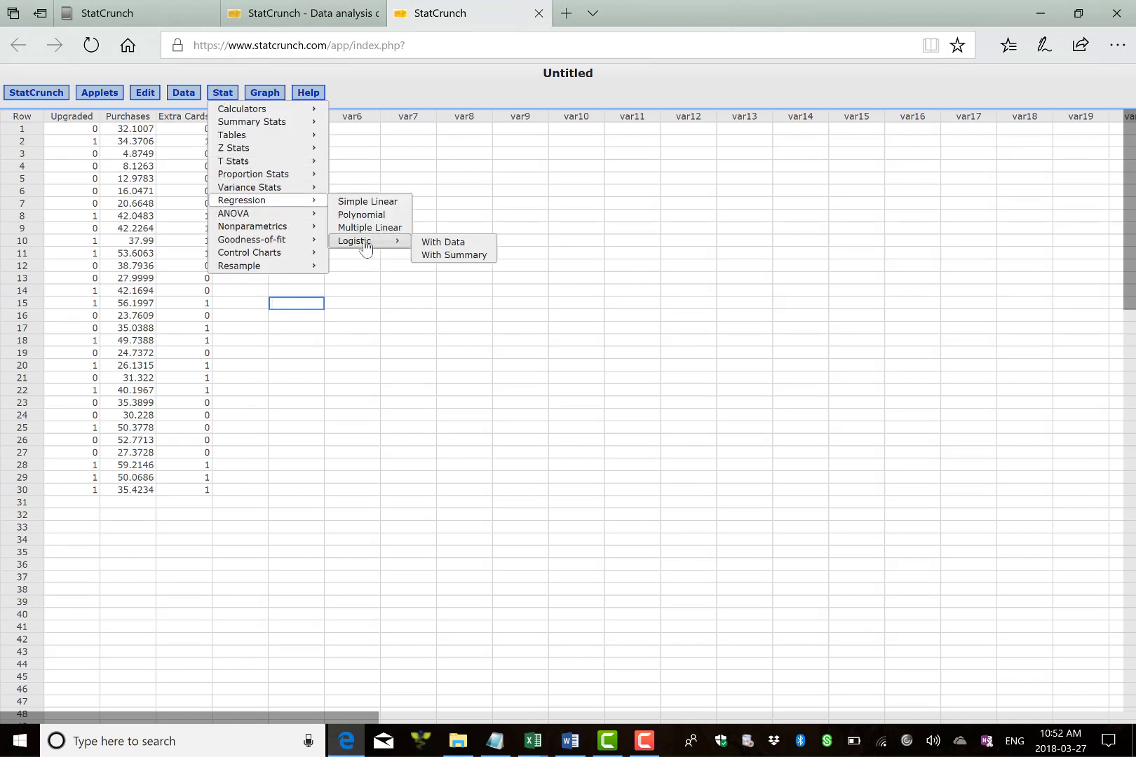
click(428, 243)
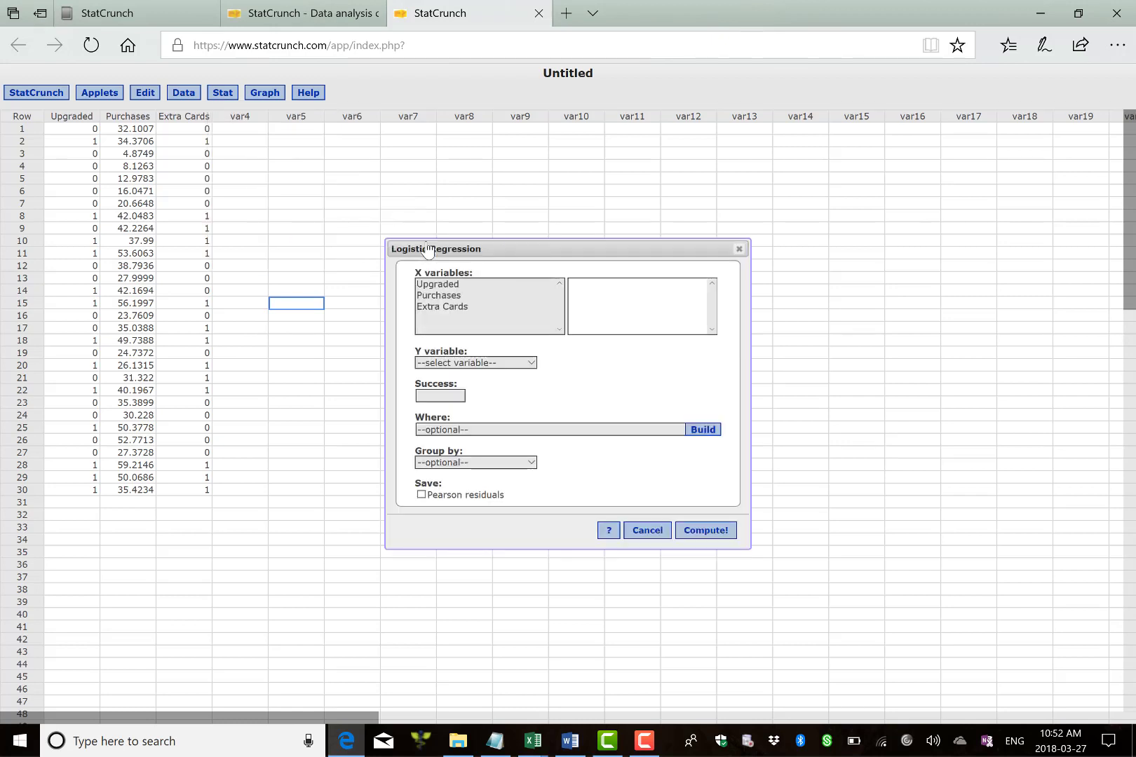
click(441, 298)
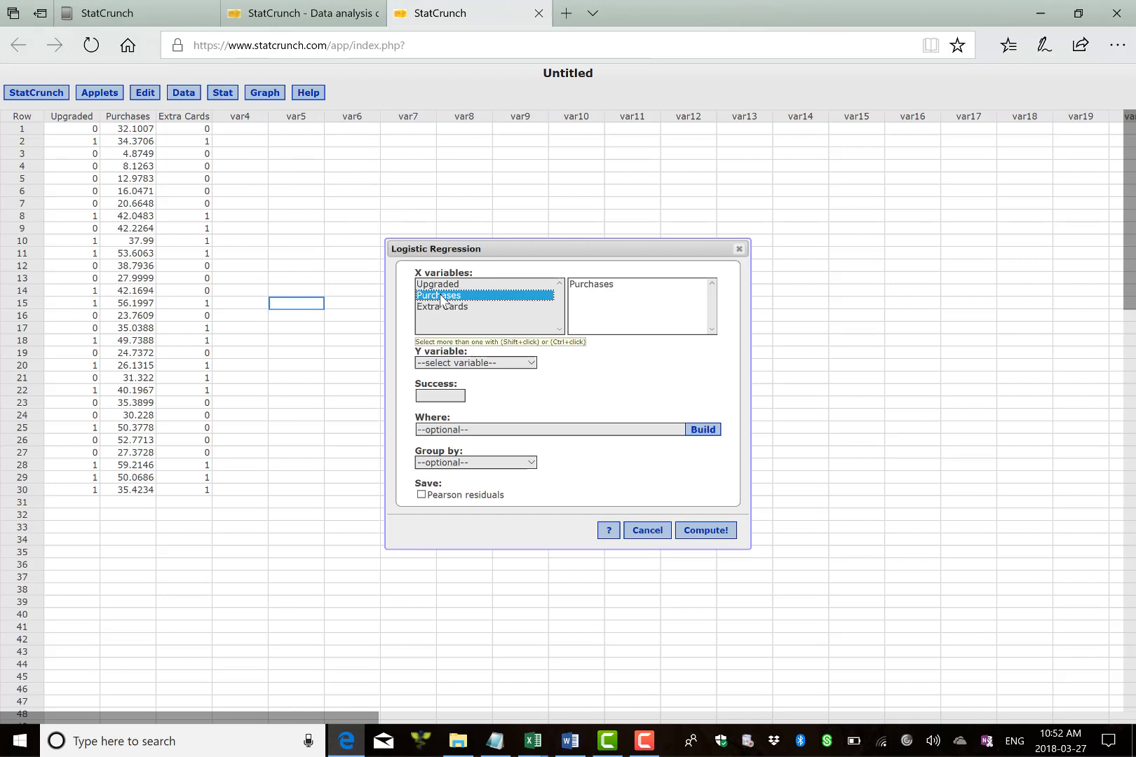
key(shift+Down)
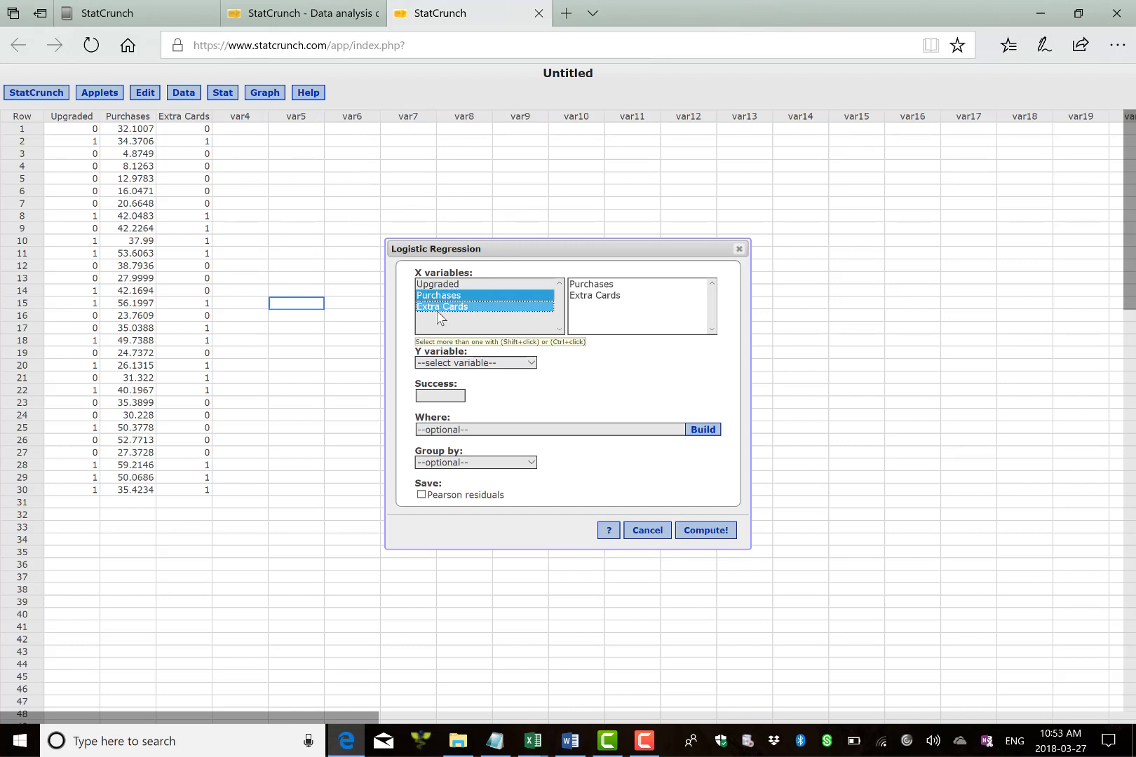
click(442, 364)
click(443, 375)
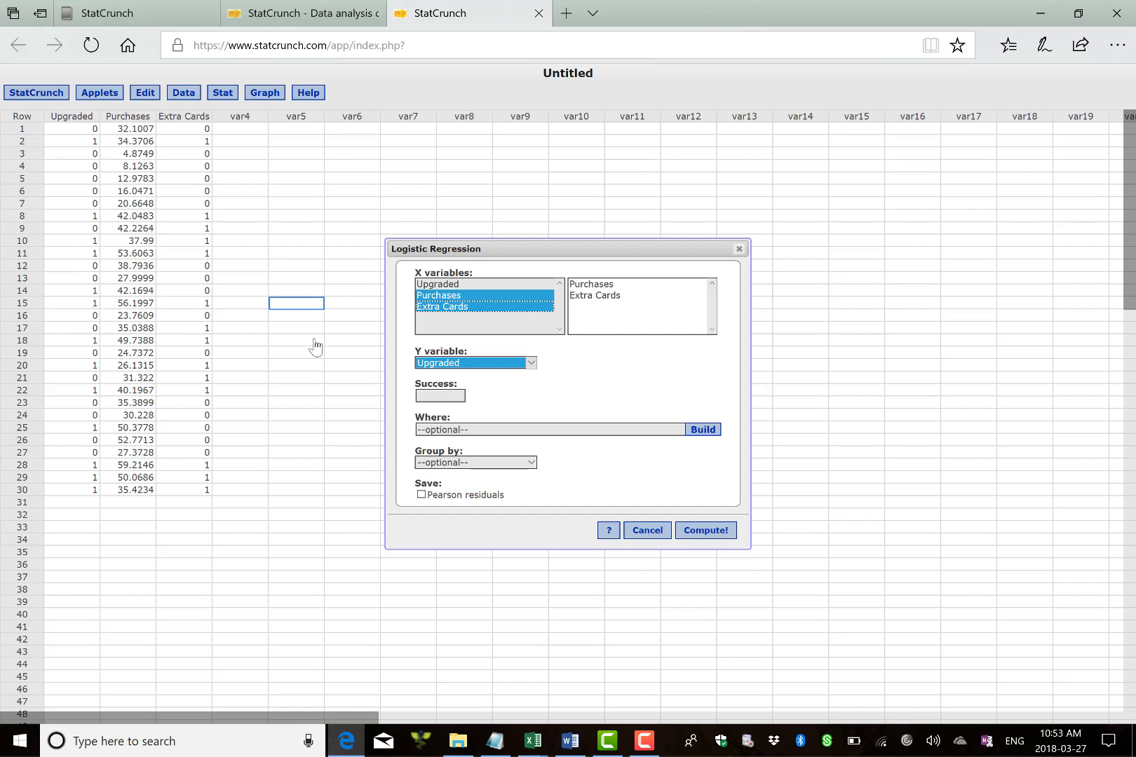
click(423, 396)
text(1)
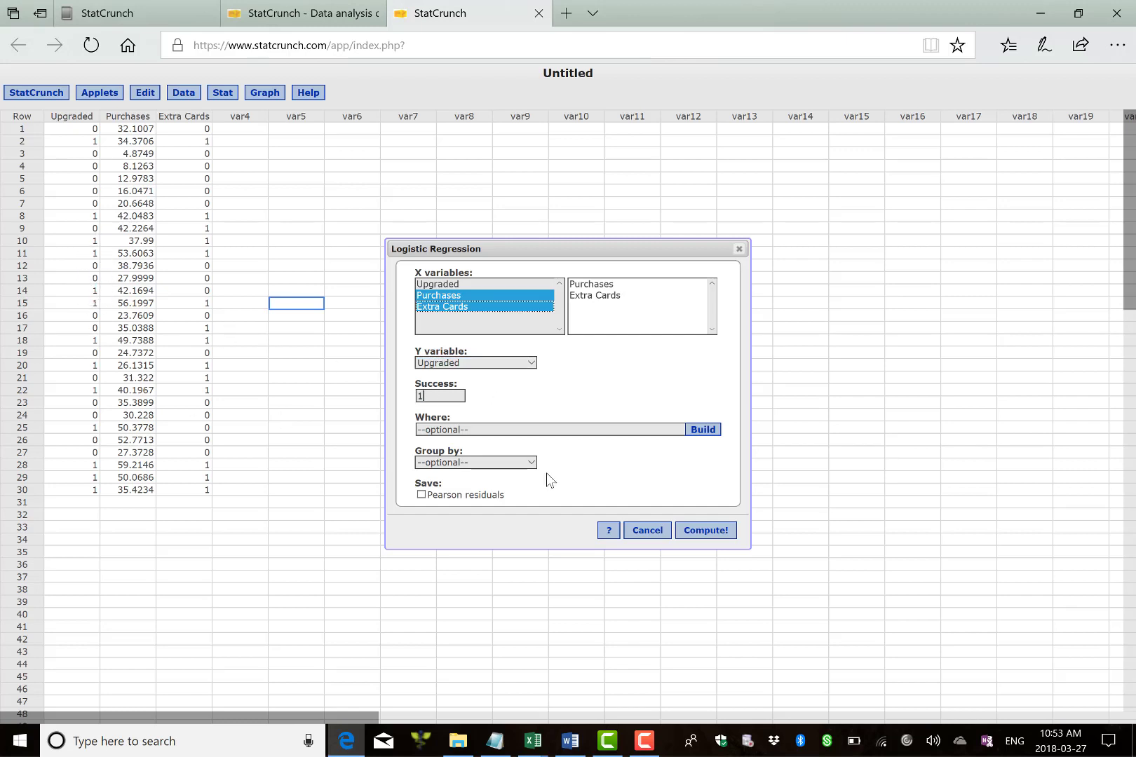
click(699, 532)
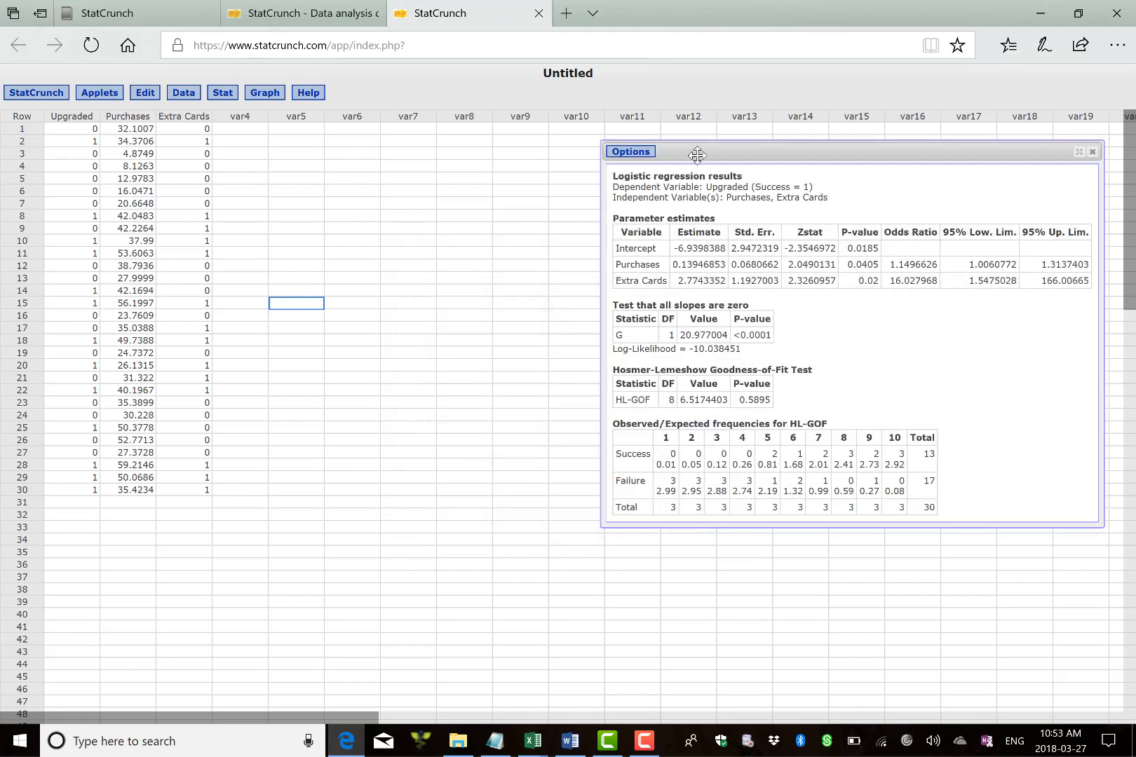
Step: Select and copy the whole StatCrunch logistic regression output
right_click(505, 127)
click(668, 157)
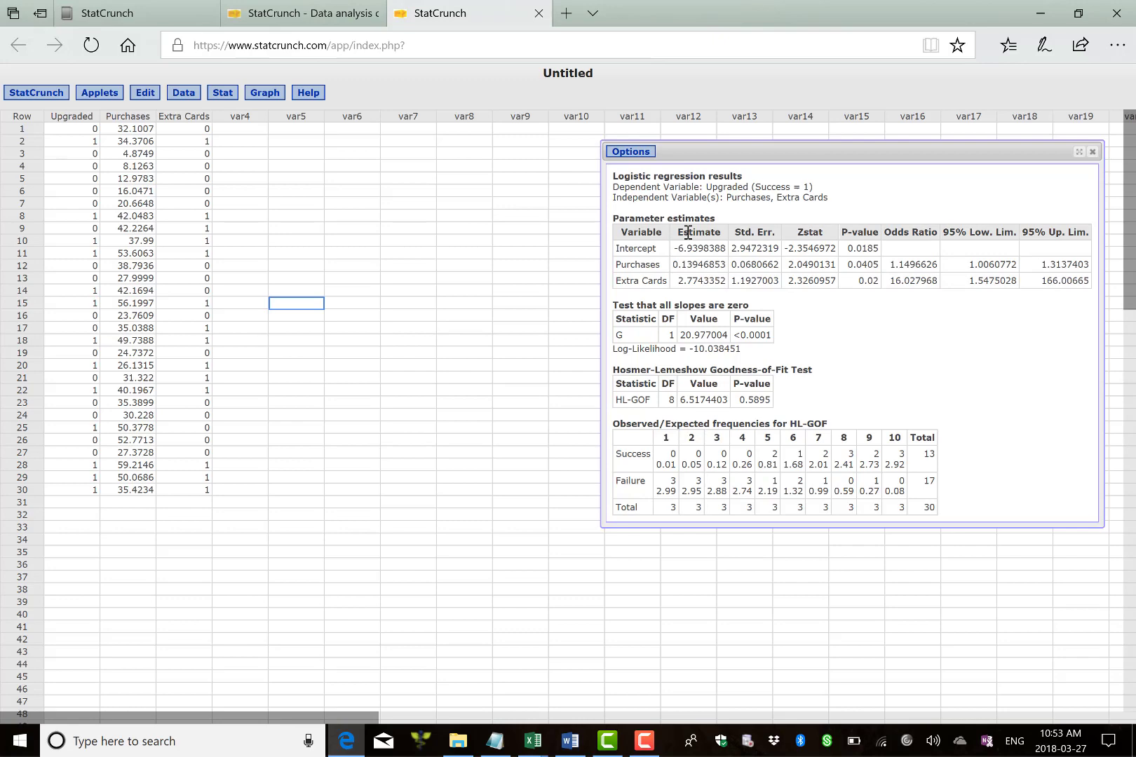
right_click(652, 223)
click(617, 178)
key(ctrl+a)
click(613, 178)
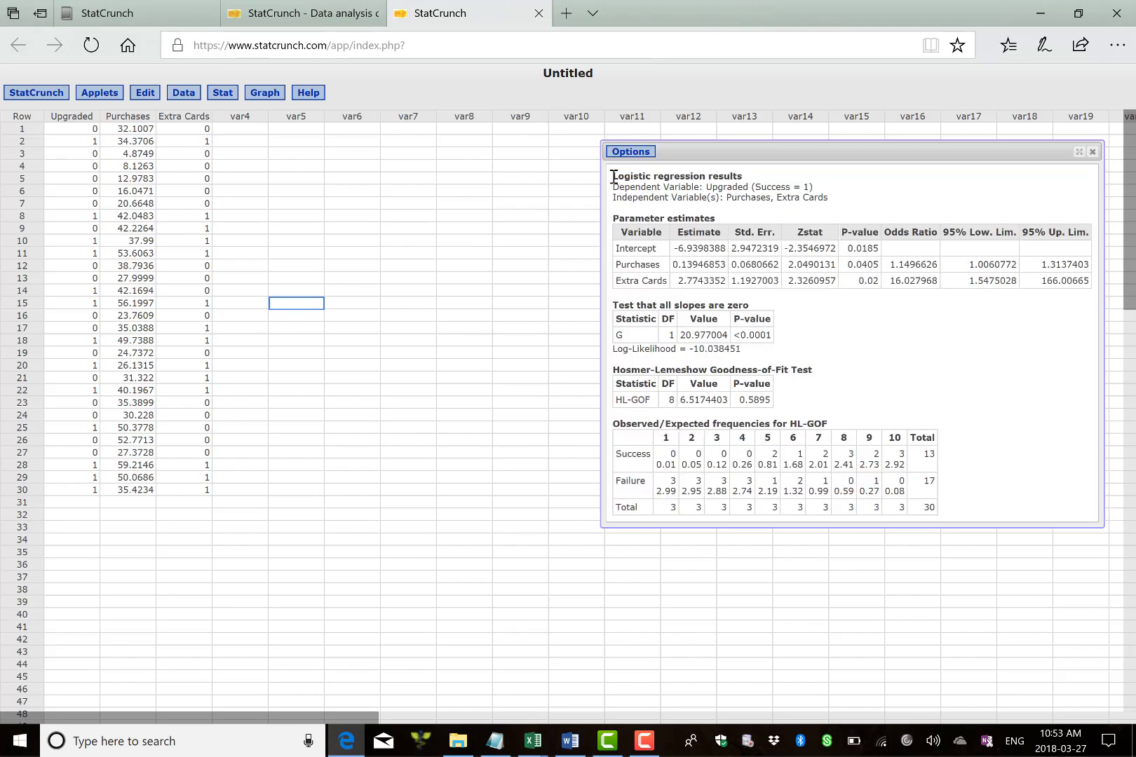
key(ctrl+a)
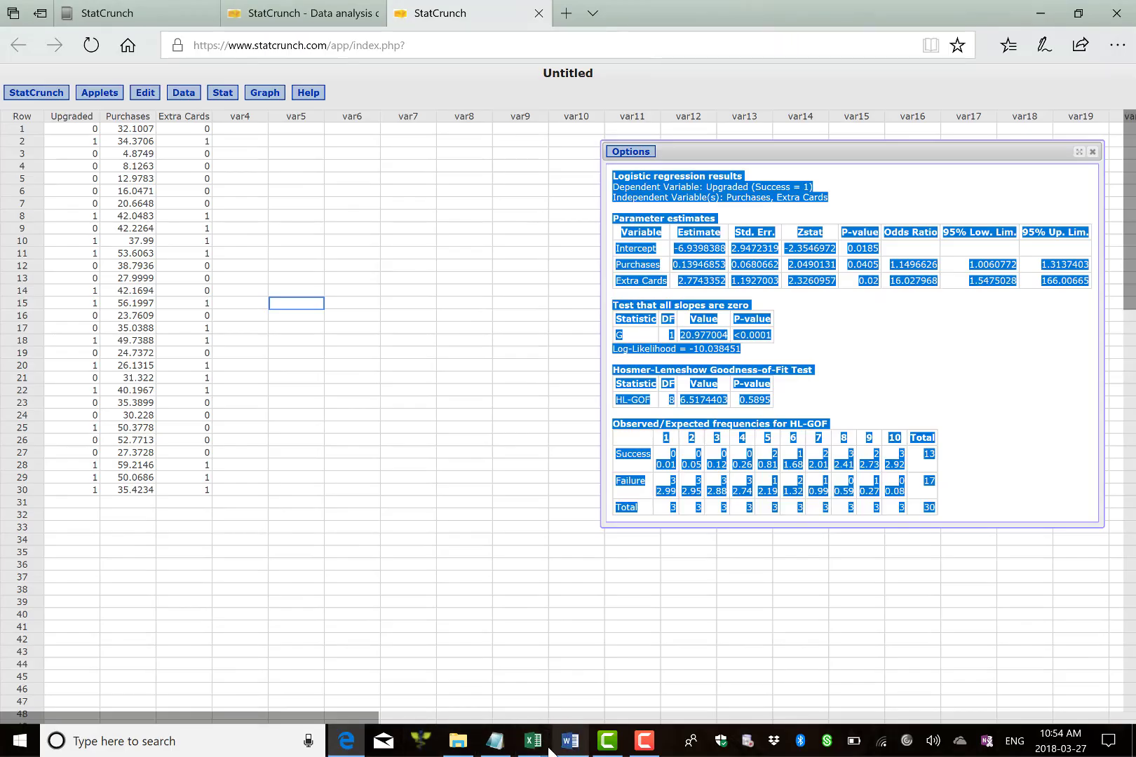
click(533, 742)
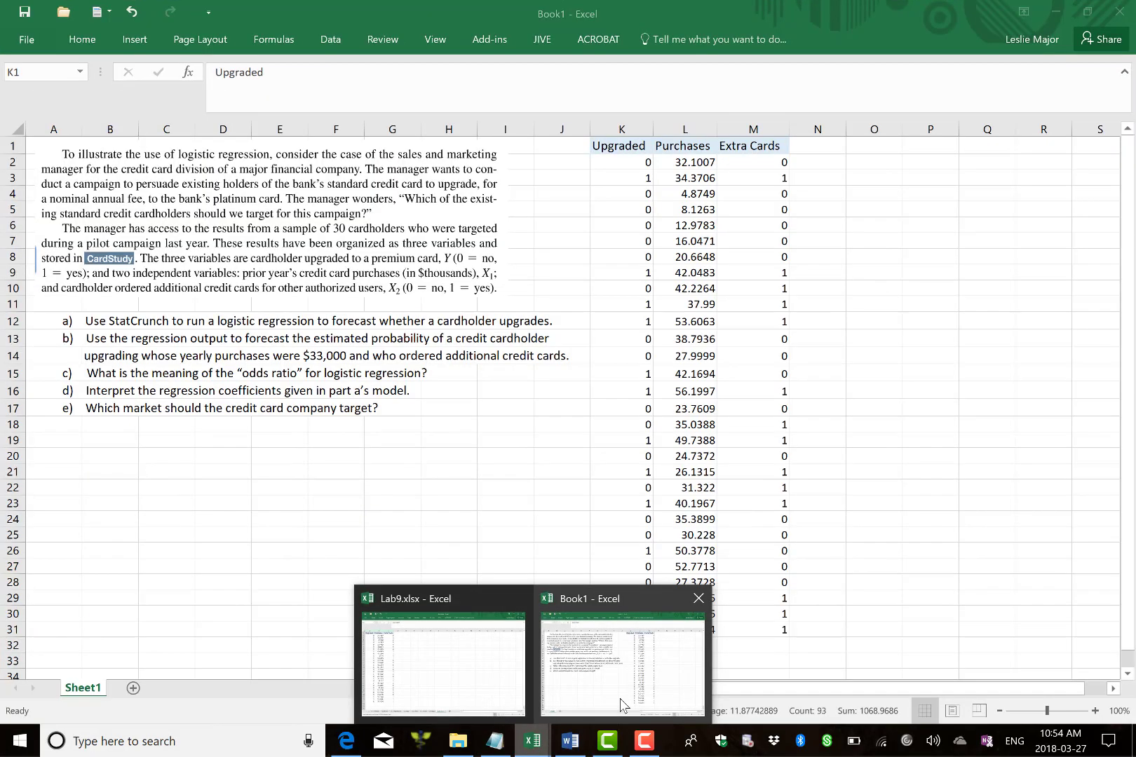
Step: Paste the StatCrunch regression output into Book1 at cell A19
click(618, 702)
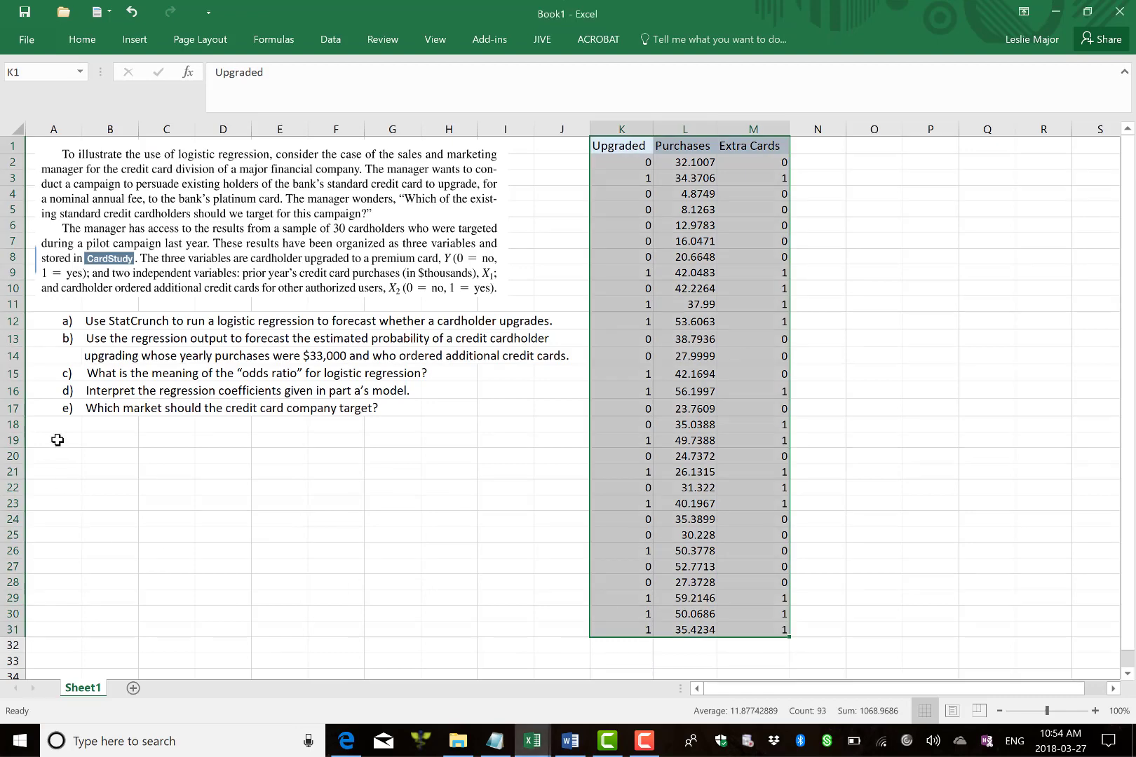
right_click(58, 439)
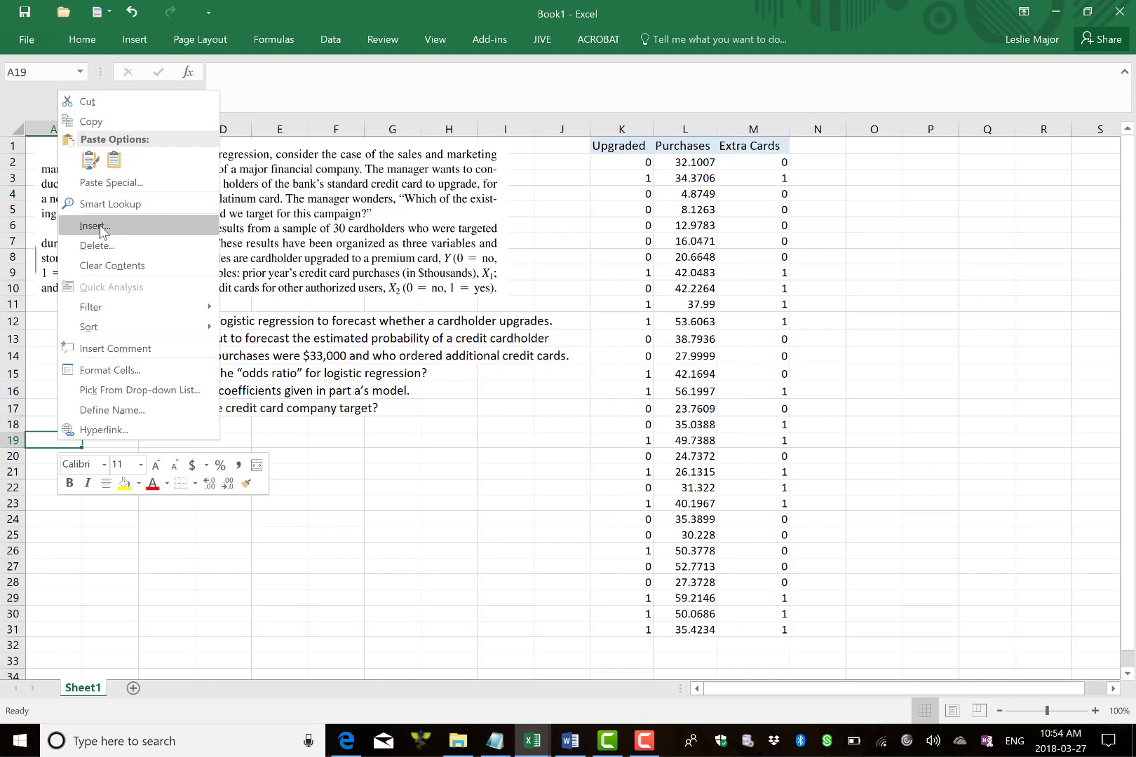
click(120, 168)
click(308, 410)
Step: Color the intercept, Purchases and Extra Cards estimates in B25:B27 red
scroll(307, 413, down, 1)
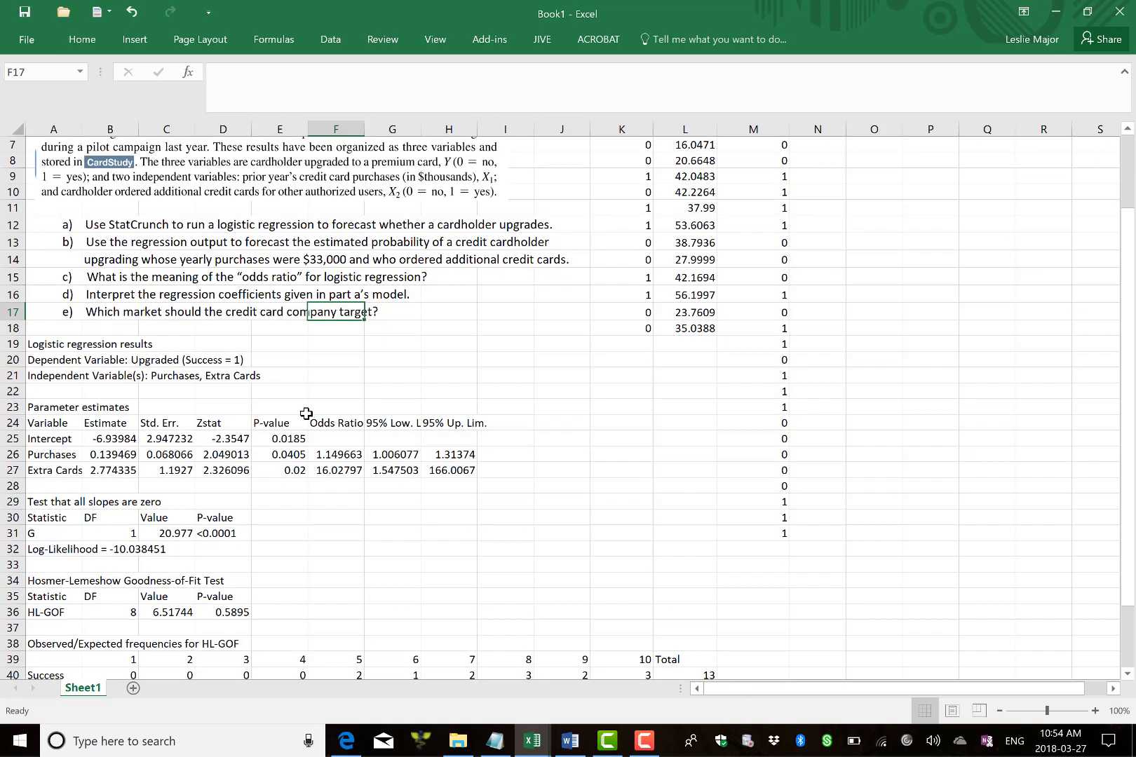
scroll(307, 414, down, 1)
drag(99, 391, 101, 420)
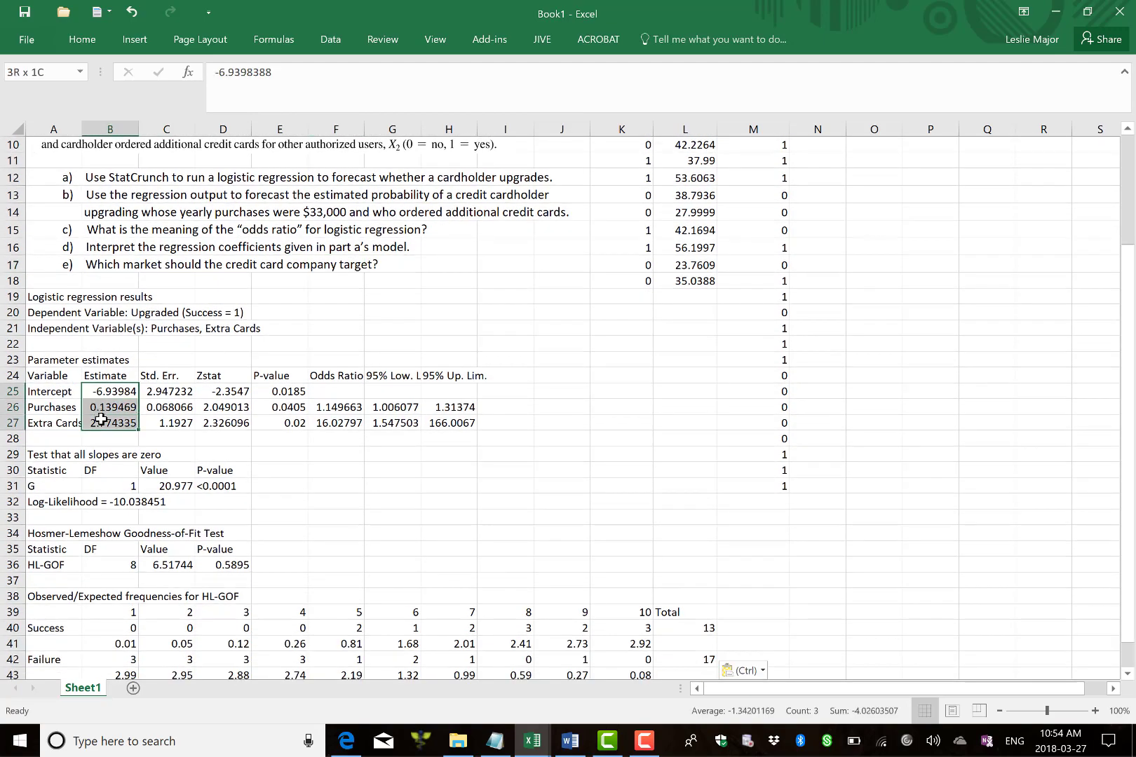
right_click(101, 419)
click(196, 431)
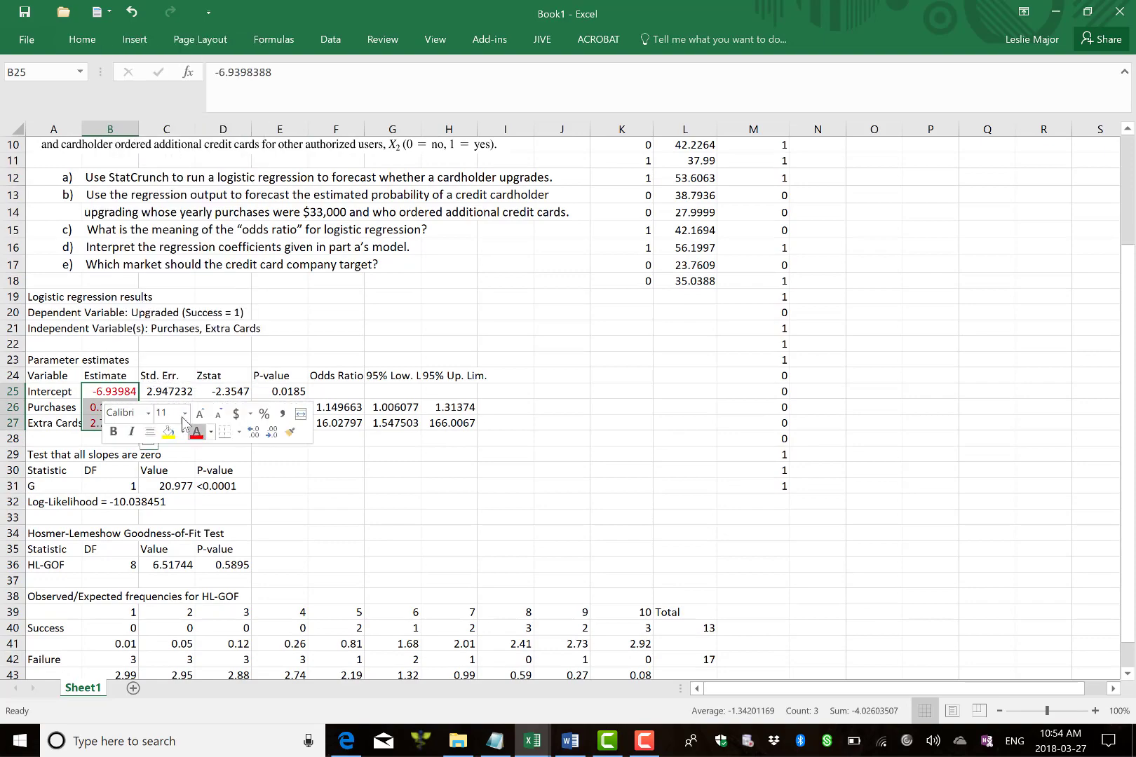
click(267, 328)
scroll(278, 332, up, 2)
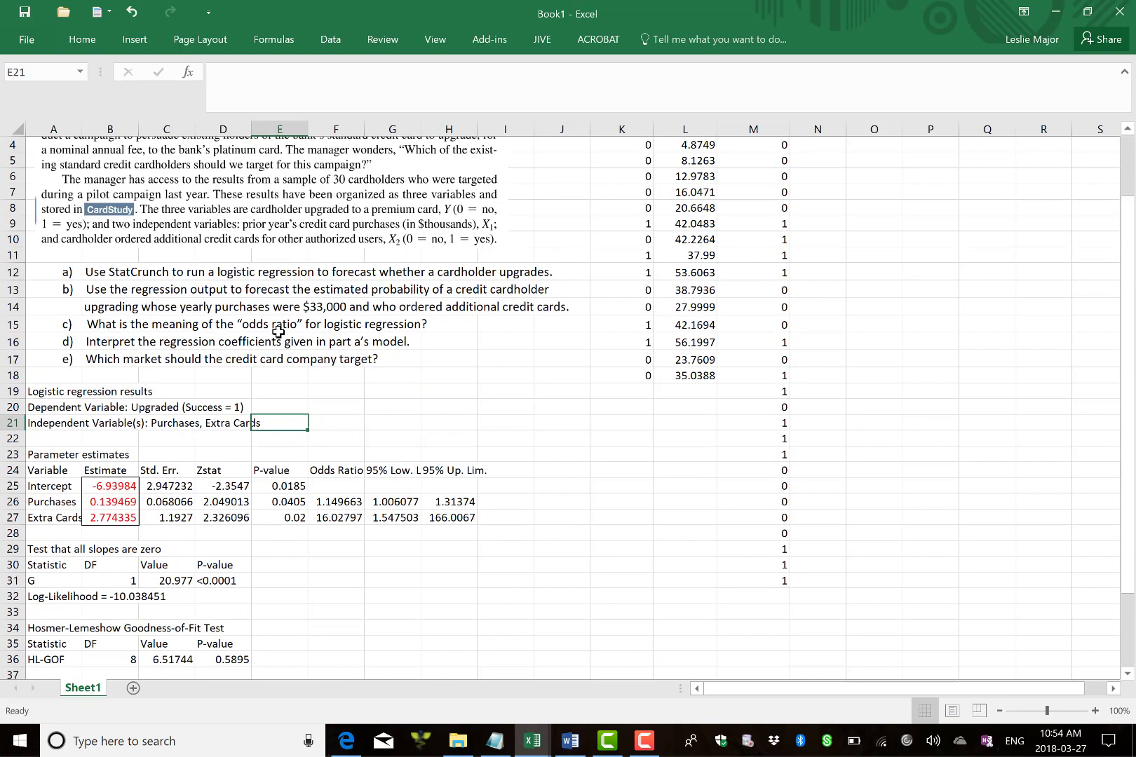
scroll(279, 332, up, 1)
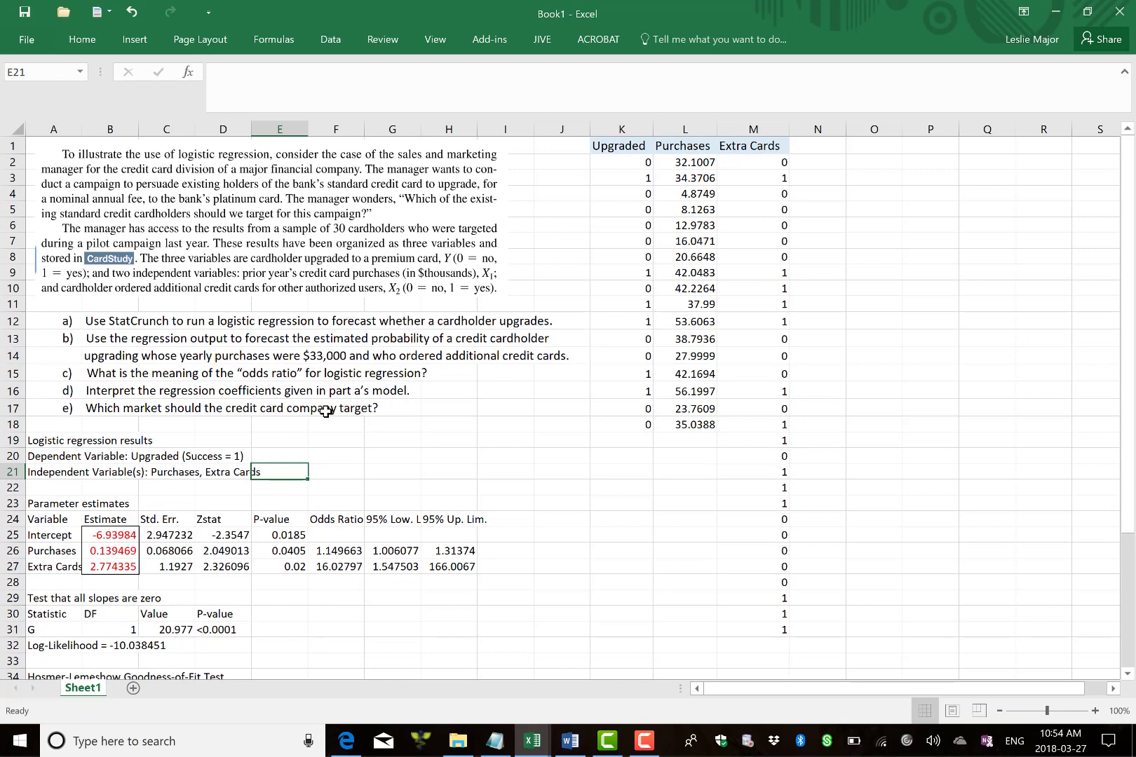
Step: Move the Upgraded, Purchases and Extra Cards block from K1:M31 to Q1:S31
click(602, 128)
text(Upgraded	Purchases	Extra Cards 0	32.1007	0 1	34.3706	1 0	4.8749	0 0	8.1263	0 0	12.9783	0 0	16.0471	0 0	20.6648	0 1	42.0483	1 0	42.2264	1 1	37.99	1 1	53.6063	1 0	38.7936	0 0	27.9999	0 1	42.1694	0 1	56.1997	1 0	23.7609	0 0	35.0388	1 1	49.7388	1 0	24.7372	0 1	26.1315	1 0	31.322	1 1	40.1967	1 0	35.3899	0 0	30.228	0 1	50.3778	0 0	52.7713	0 0	27.3728	0 1	59.2146	1 1	50.0686	1 1	35.4234	1)
drag(790, 316, 1097, 323)
click(818, 272)
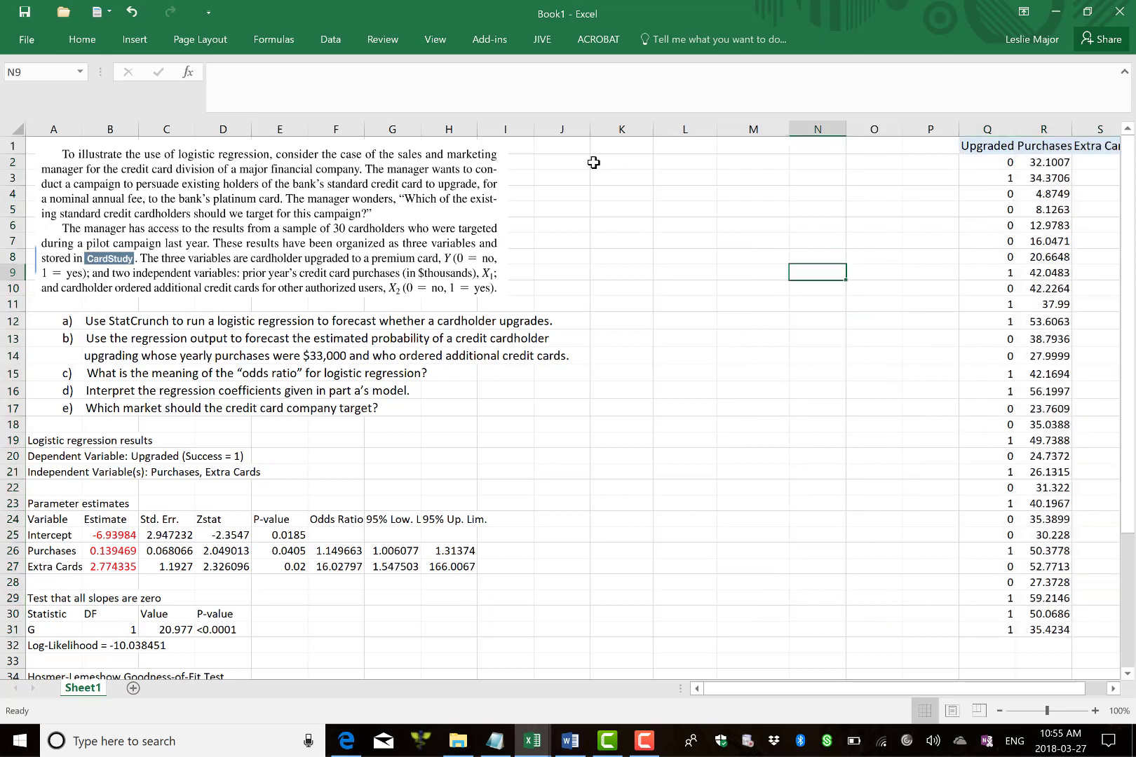
click(607, 150)
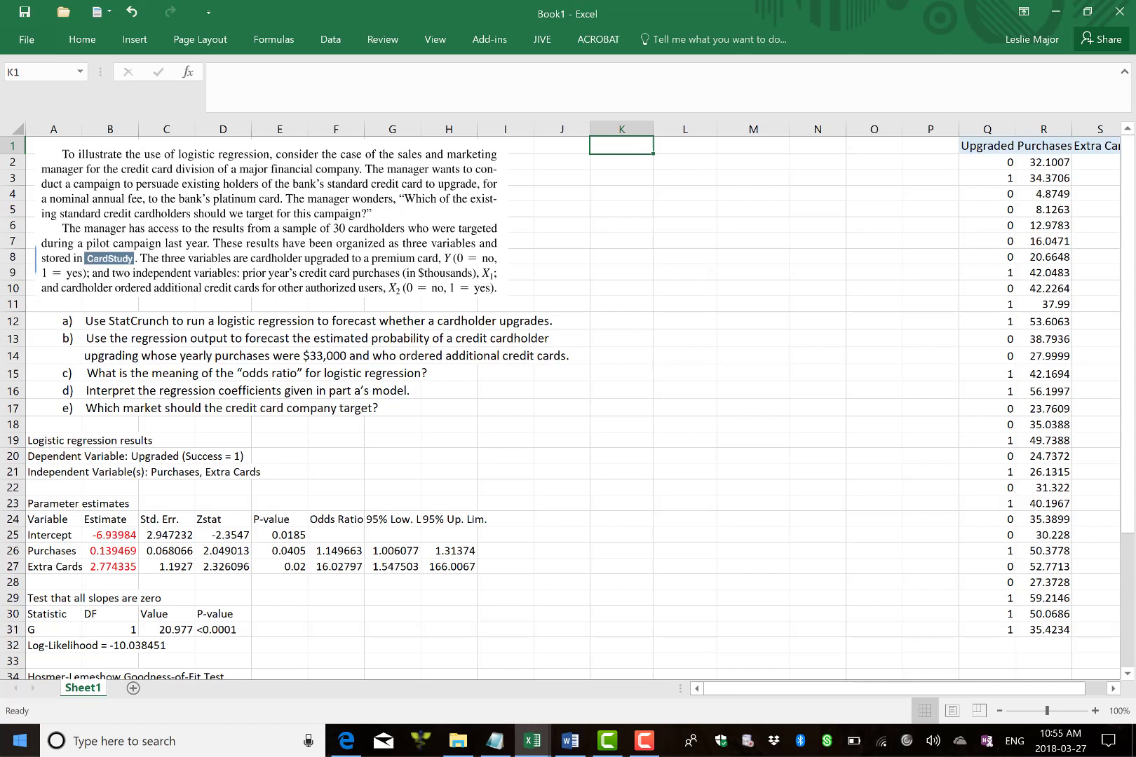
Step: Prefix the A19 title with "a) " to read "a) Logistic regression results"
click(20, 741)
click(500, 431)
click(38, 442)
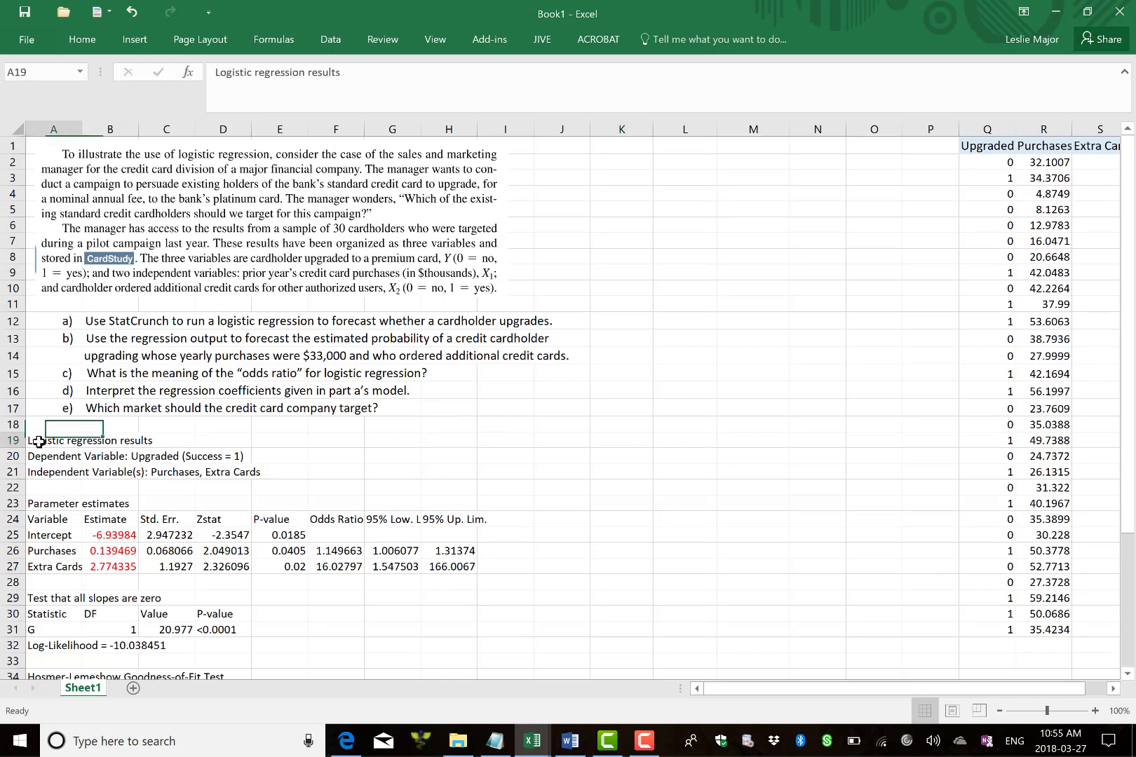
click(211, 75)
text(a))
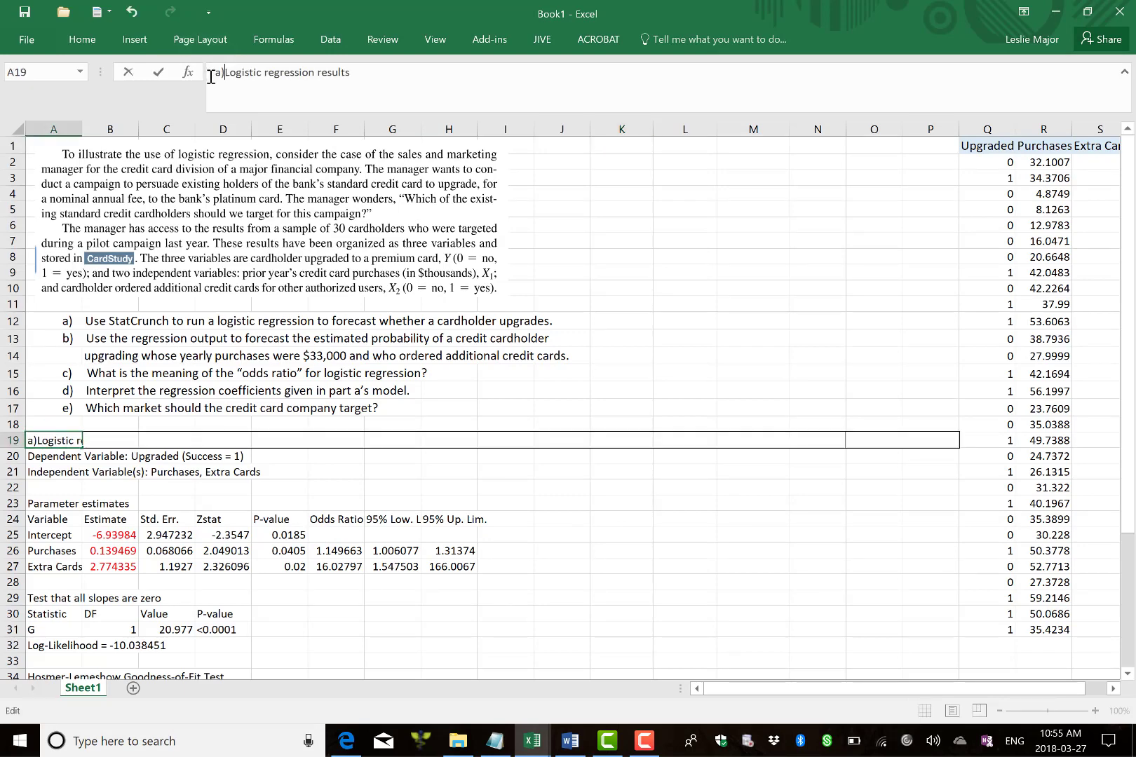
click(685, 225)
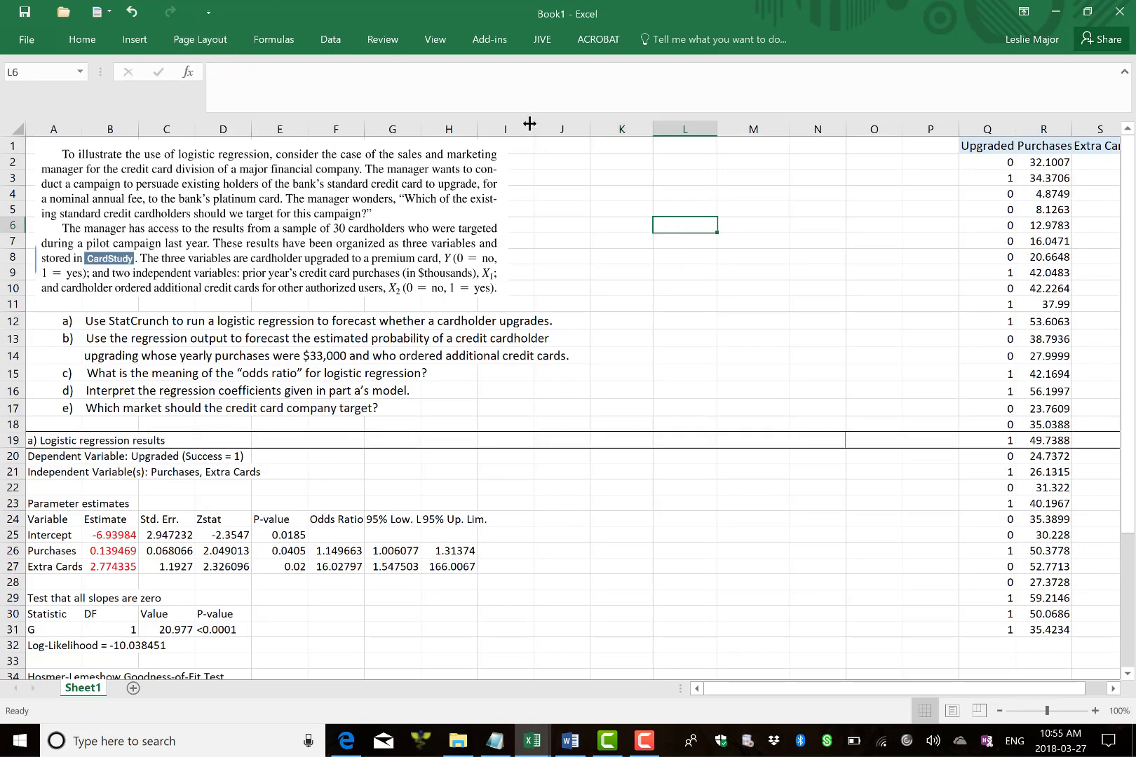
Step: Enter the part b forecast heading in K1 and "$33,000 in purchases" in K2
click(595, 146)
text(b))
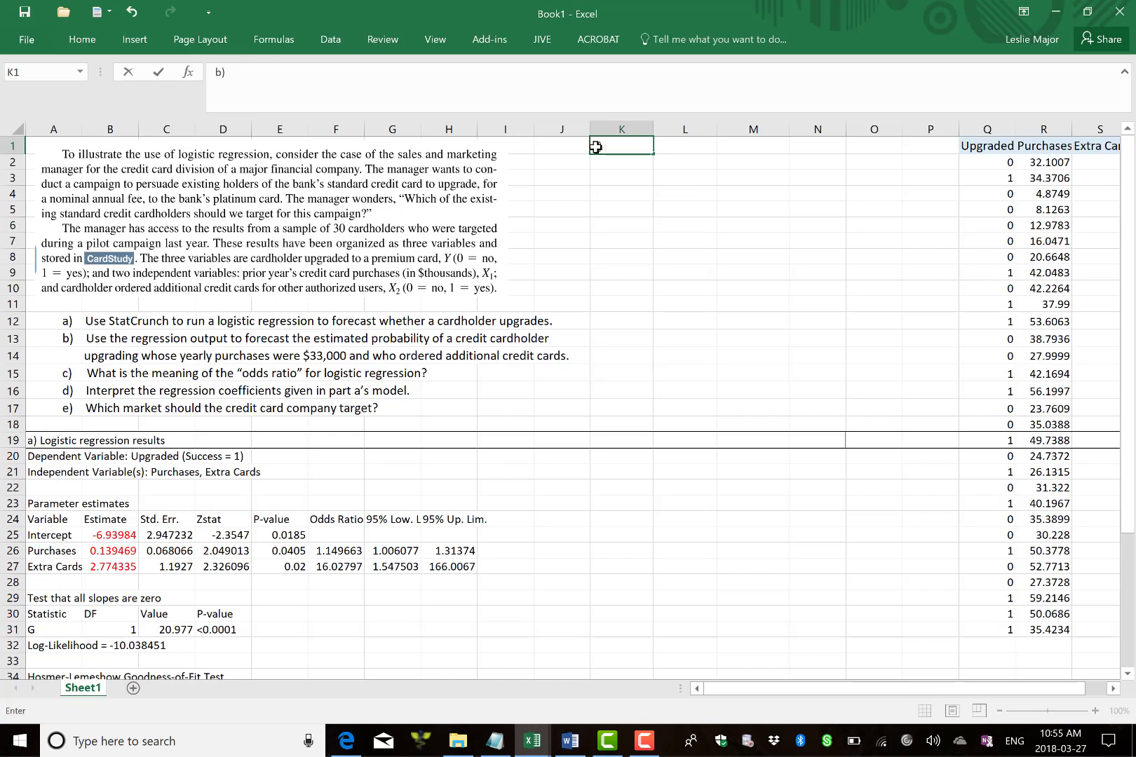
text( Forecast prob)
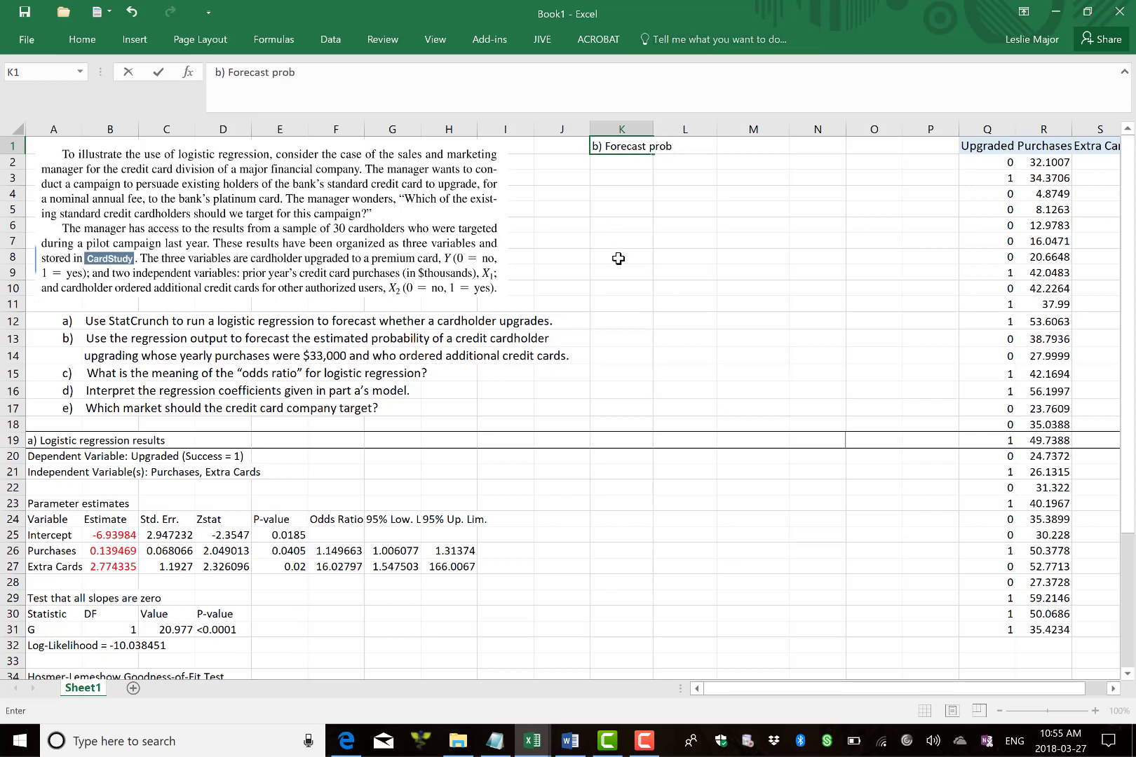
text( of upgrading if extra)
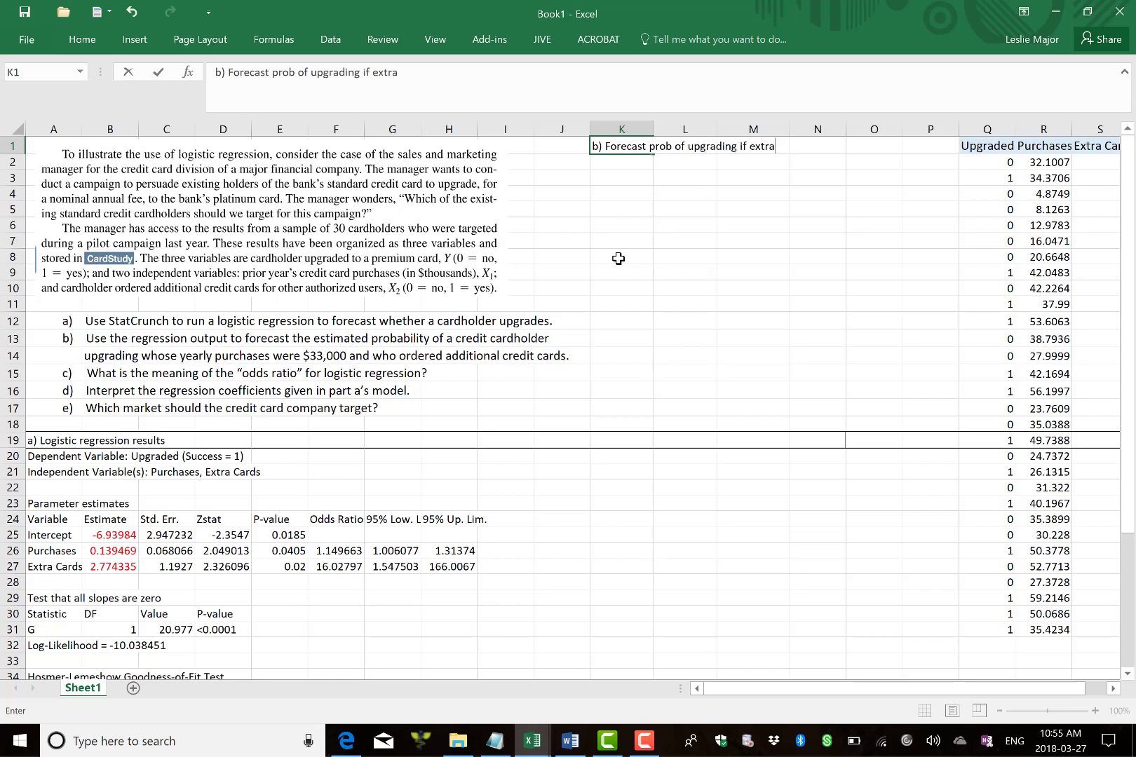
text( cards - yes and spend)
key(Return)
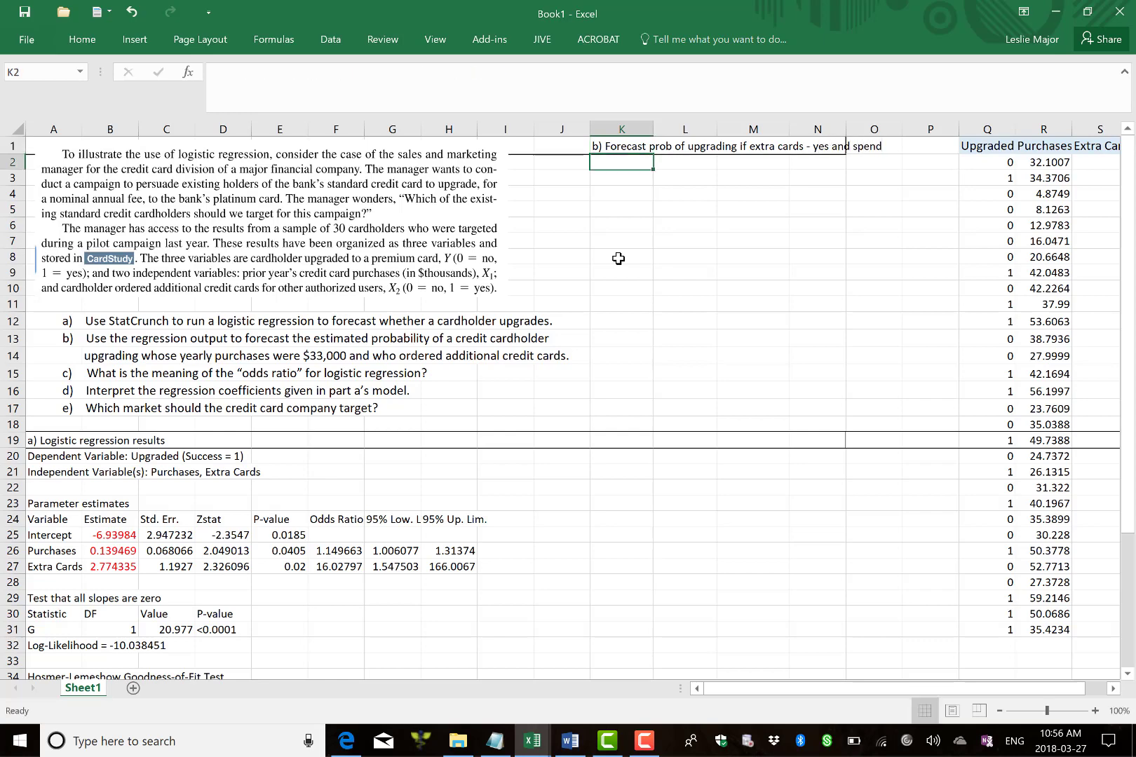
text($33,)
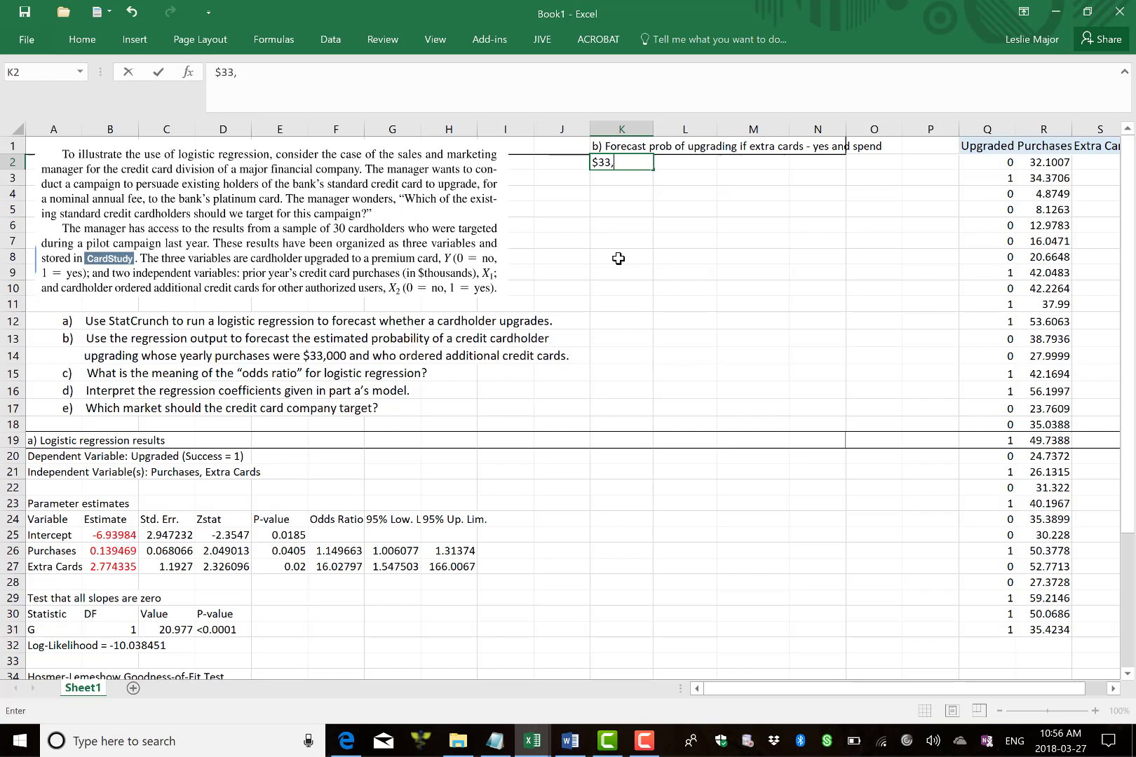
text(000 in purchases)
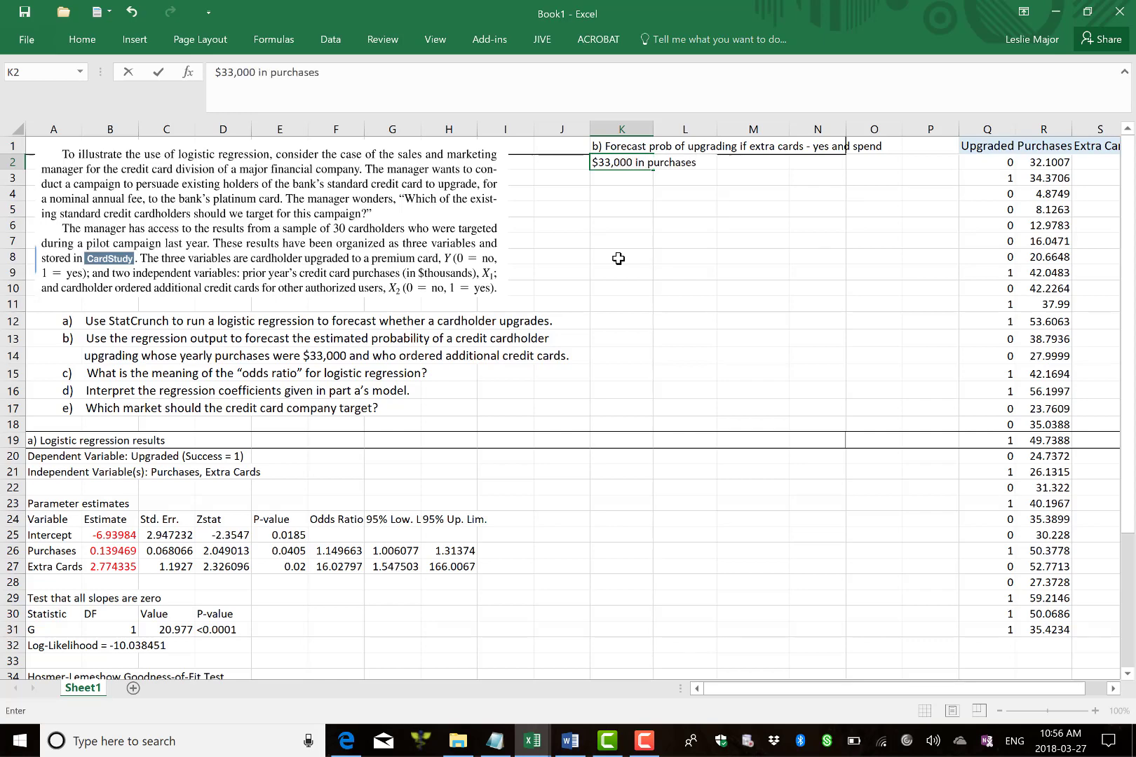
key(Return)
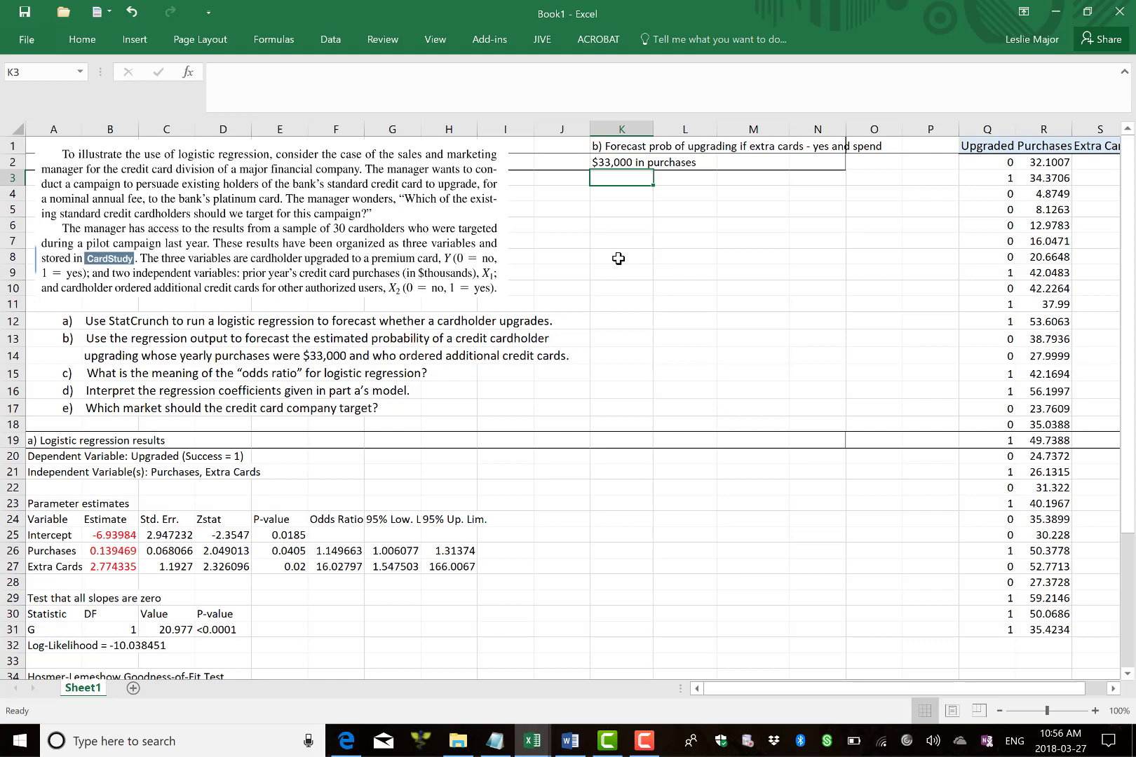
Step: Enter =B25+B26*33+B27*1 in K3, giving log-odds 0.4369579
text(=)
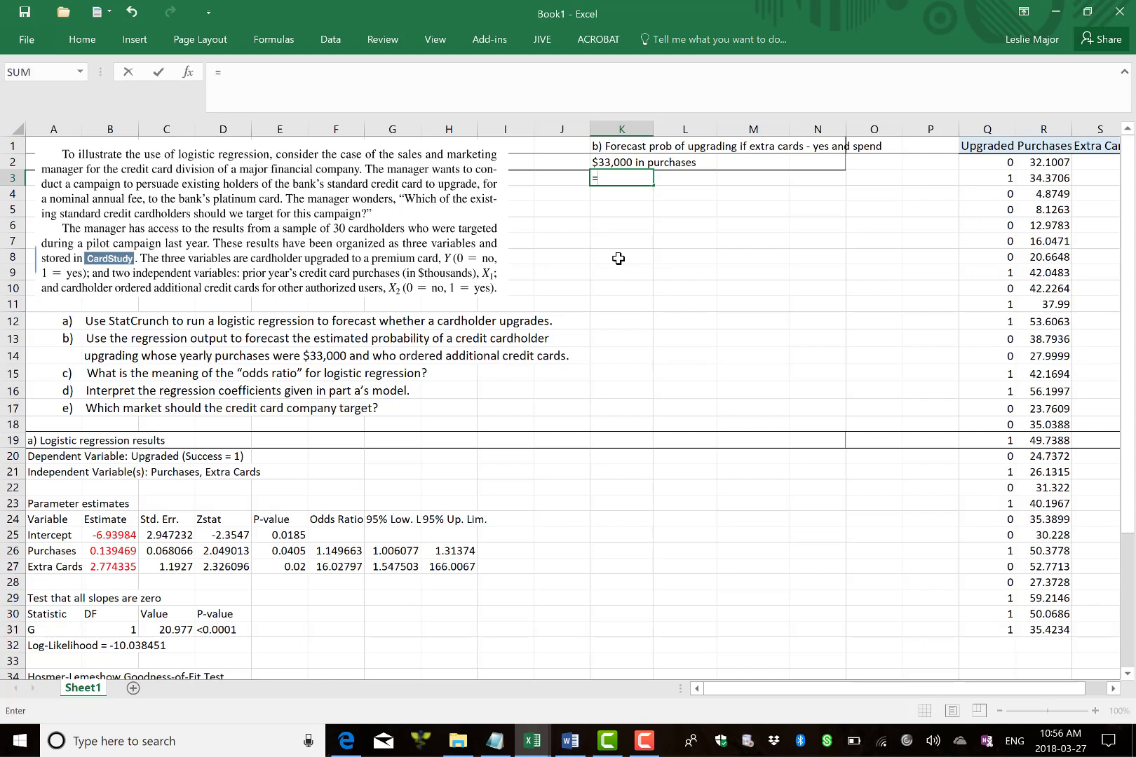
click(98, 535)
text(+)
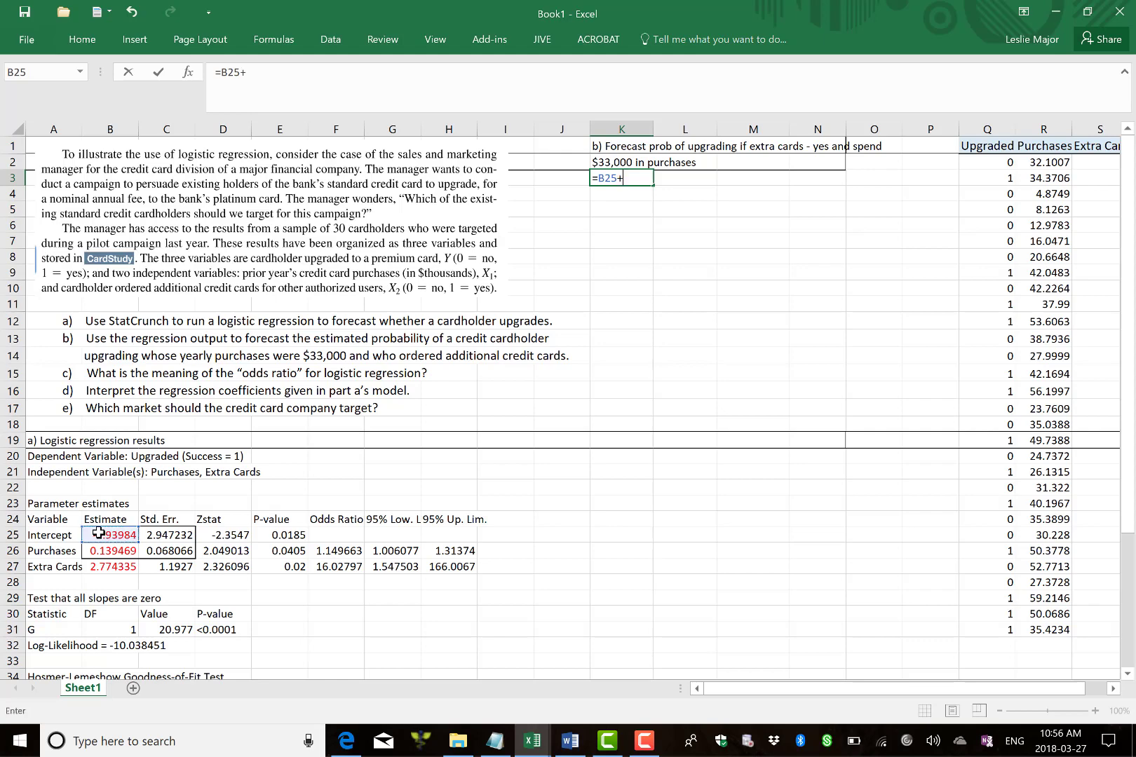
click(99, 552)
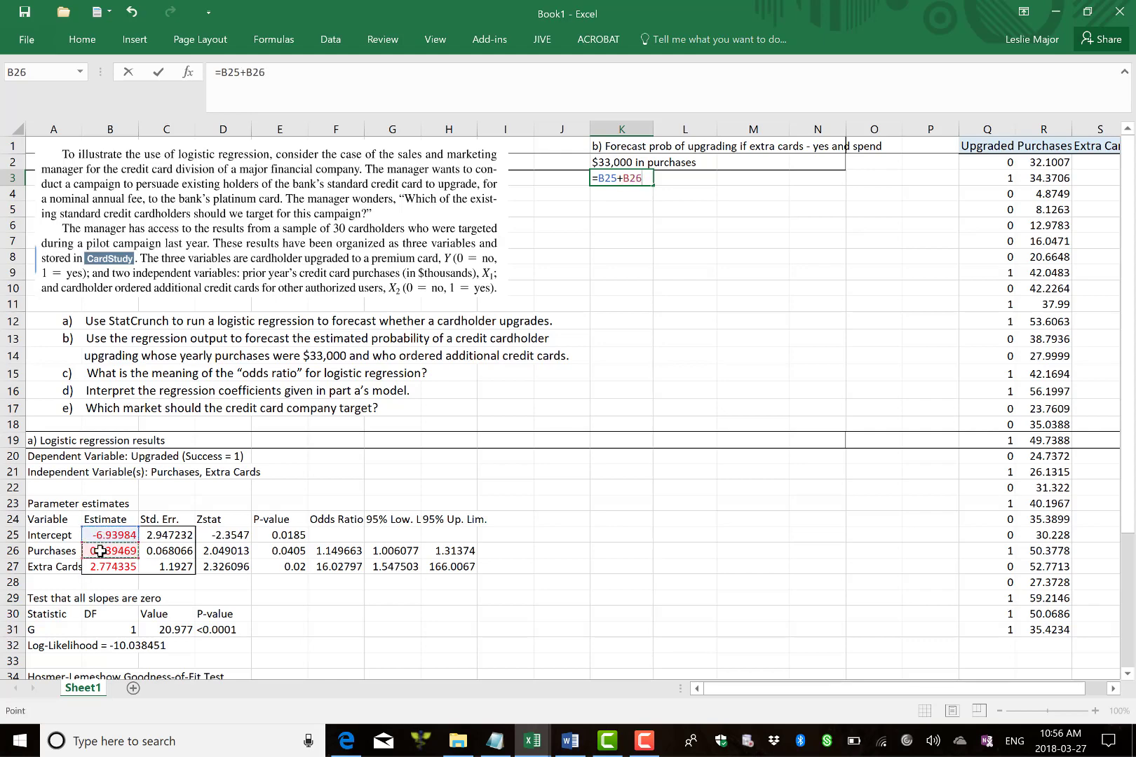
text(*33+)
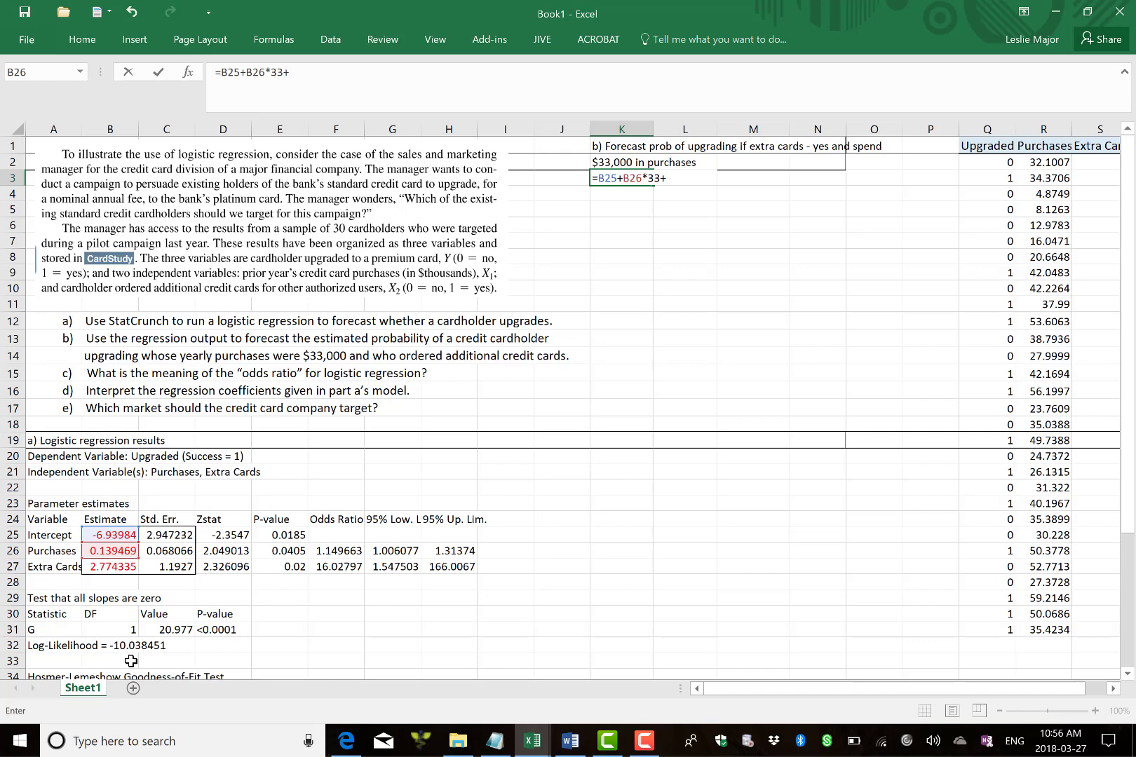
click(99, 572)
text(*)
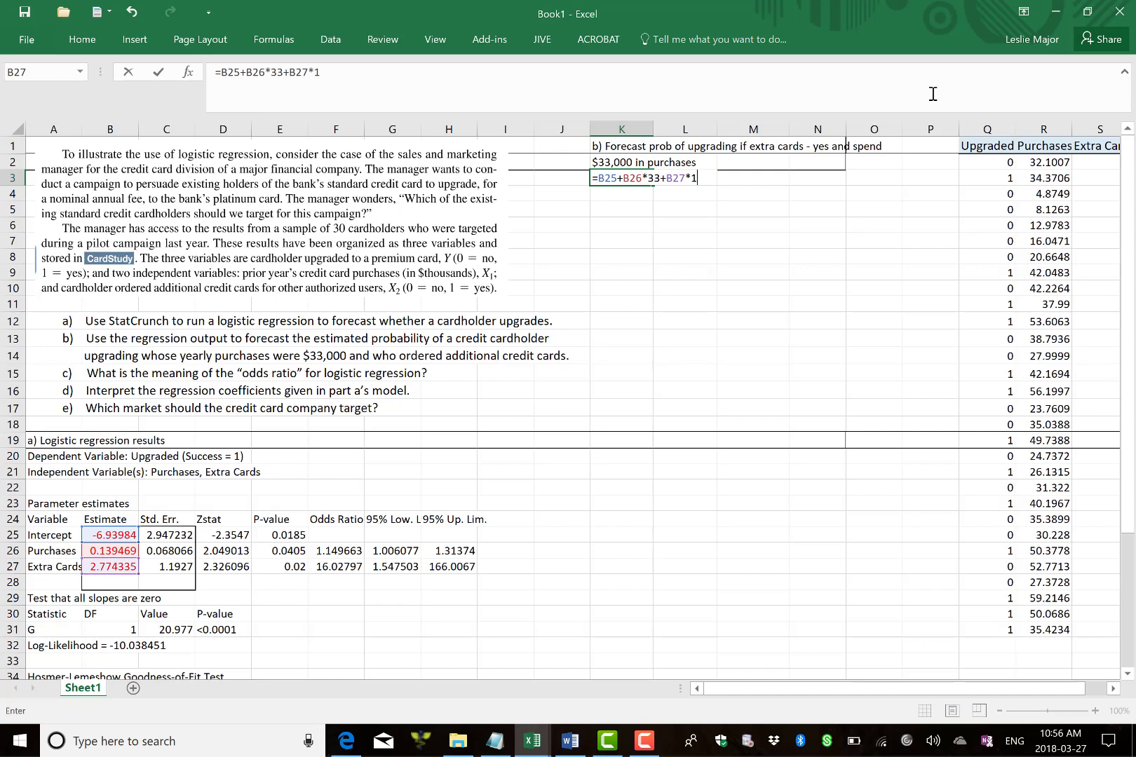
text(1)
key(Return)
key(Up)
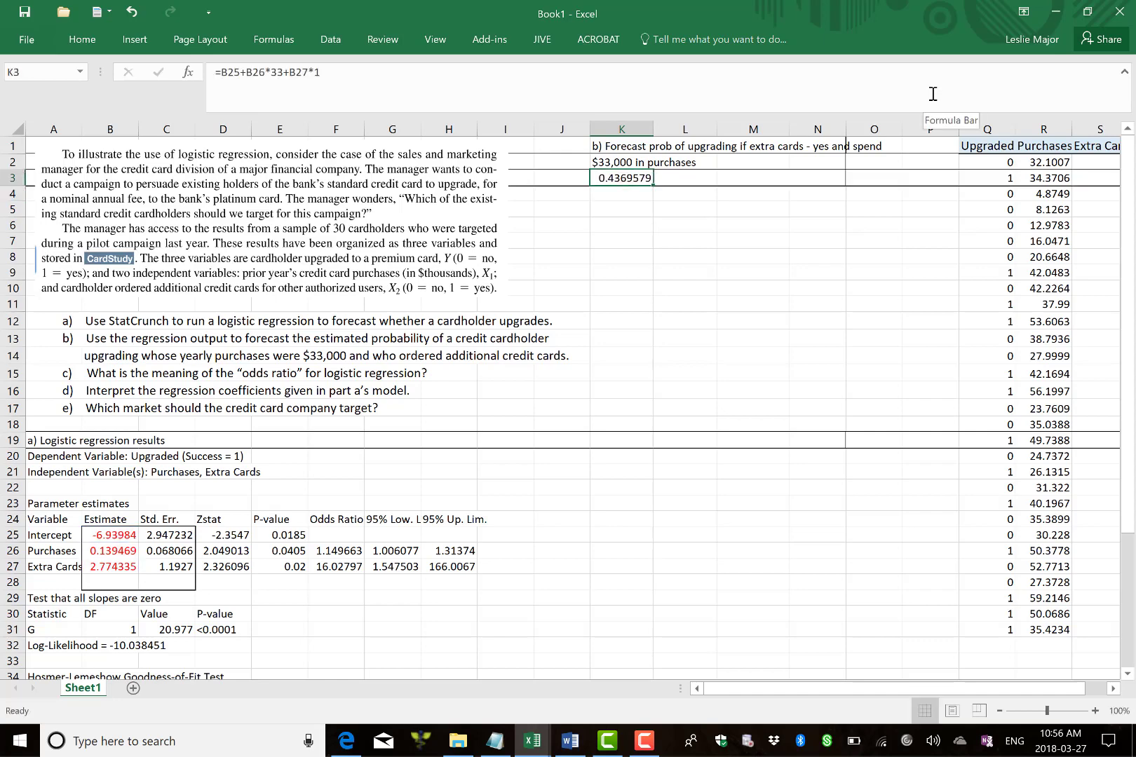
key(Left)
Step: Label J3 "ln(odds) =" and J4 "exp(ln(odds)"
text(lo)
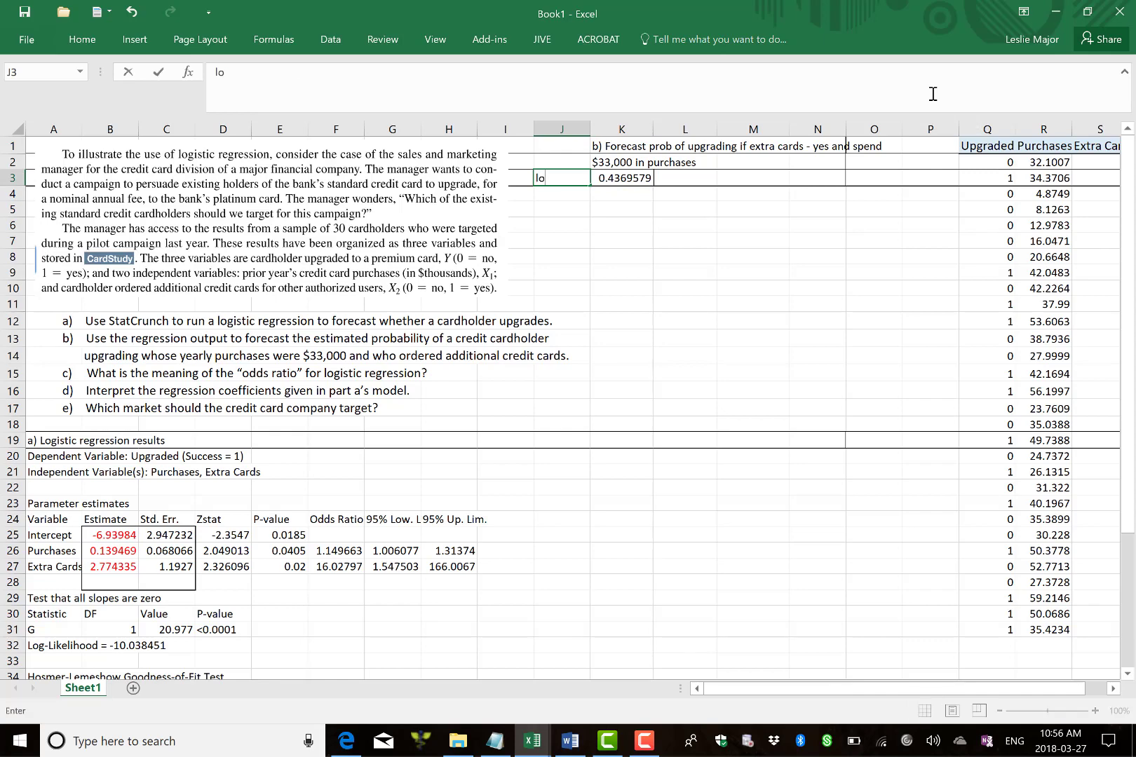
text(g(odds) =)
key(Return)
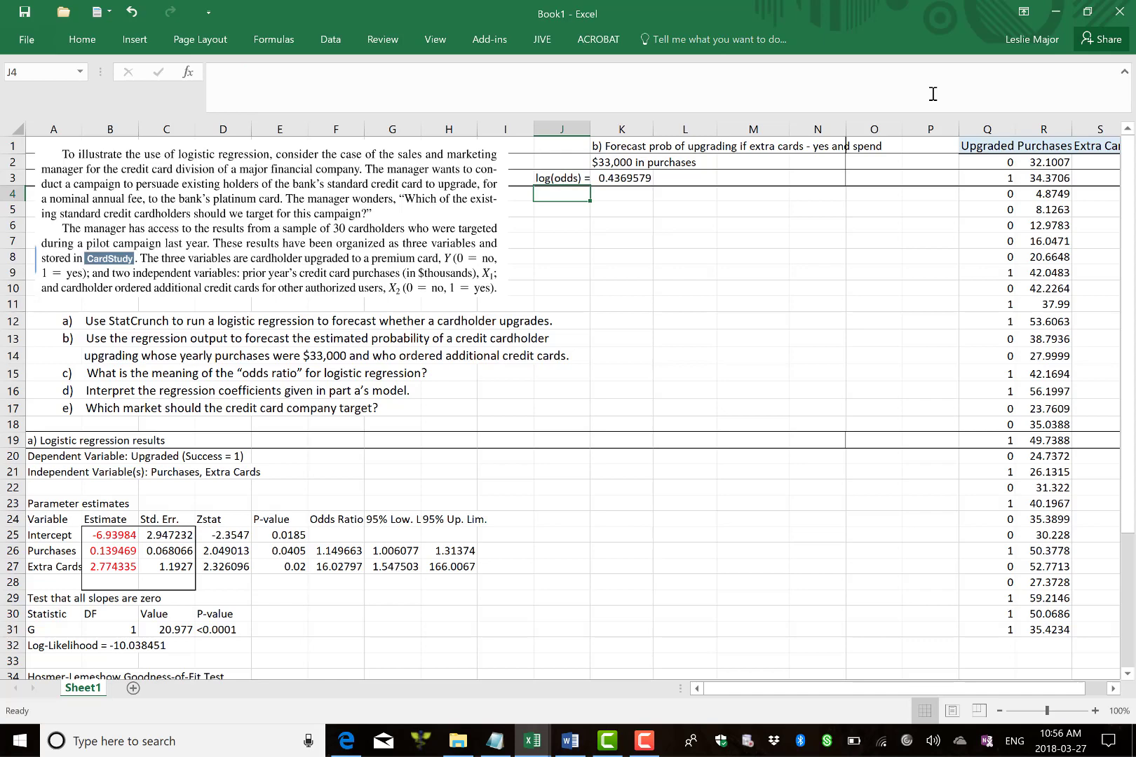
text(exp(l)
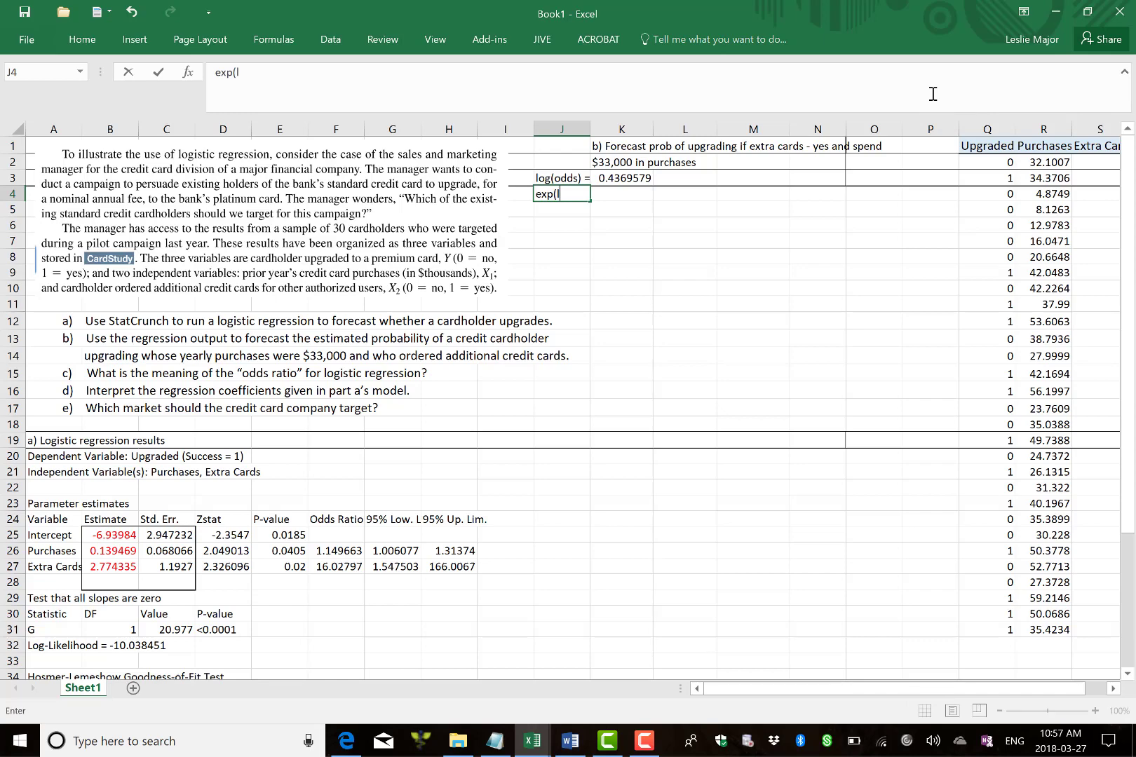
text(n(odds)
key(Return)
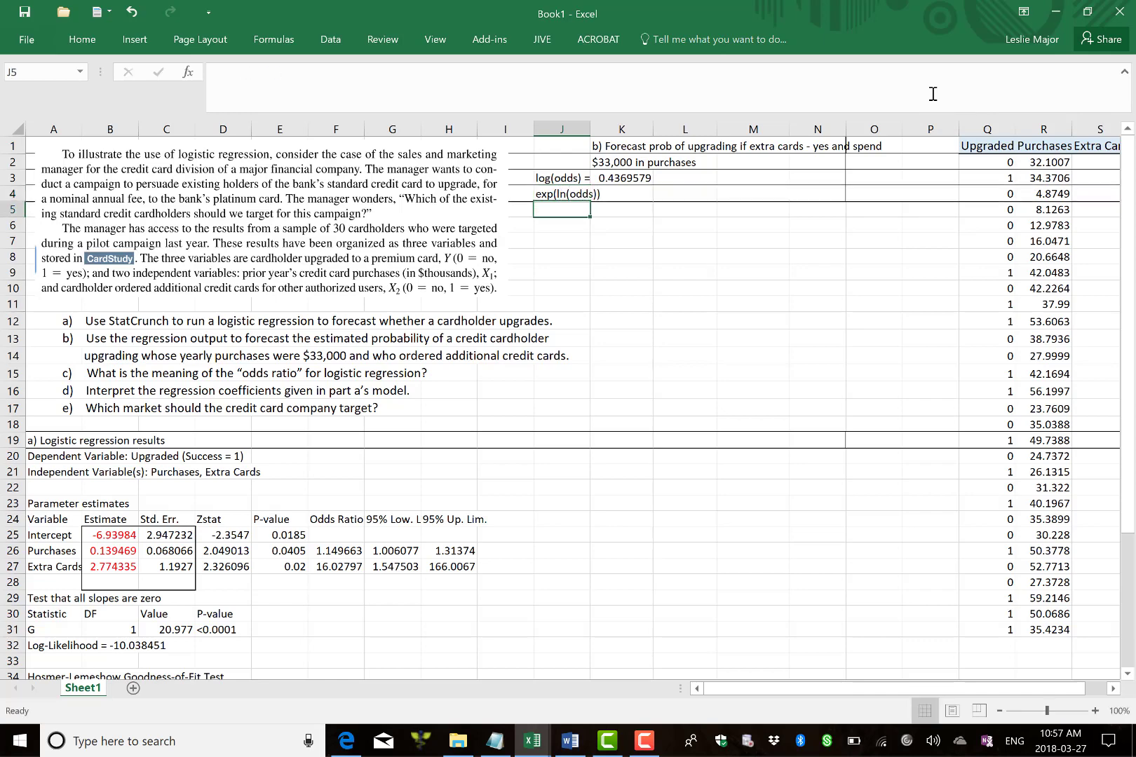
key(Up)
key(Up)
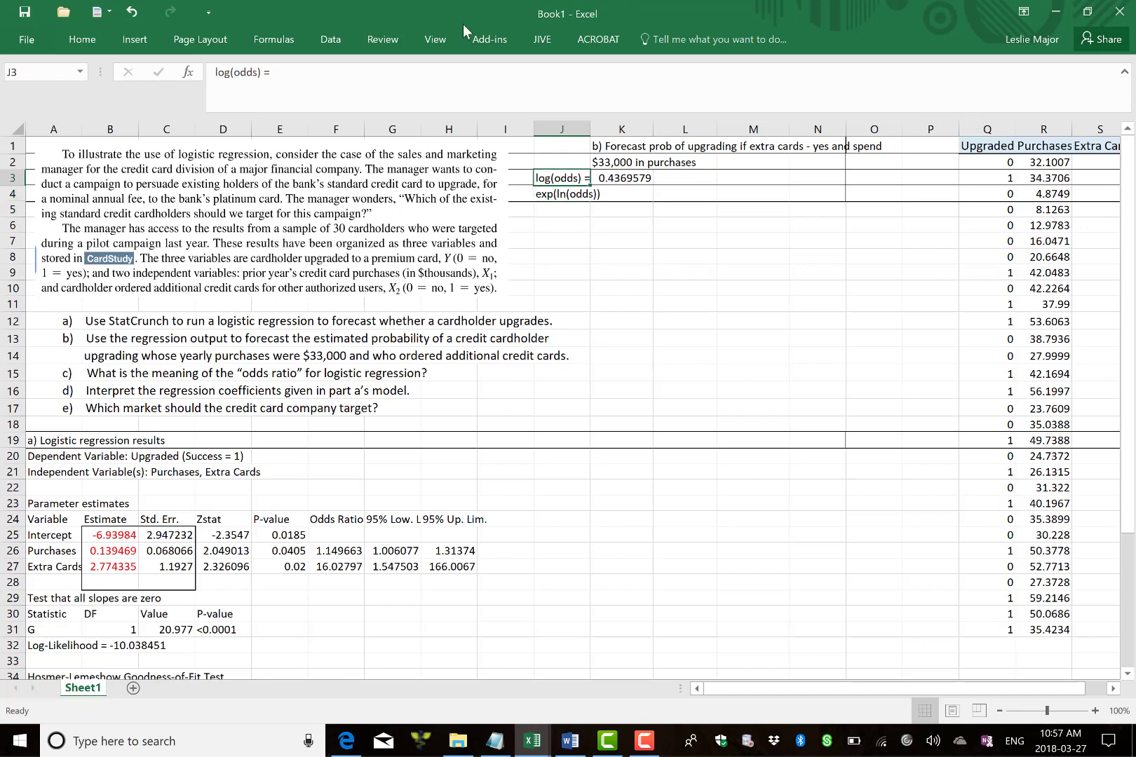
click(220, 71)
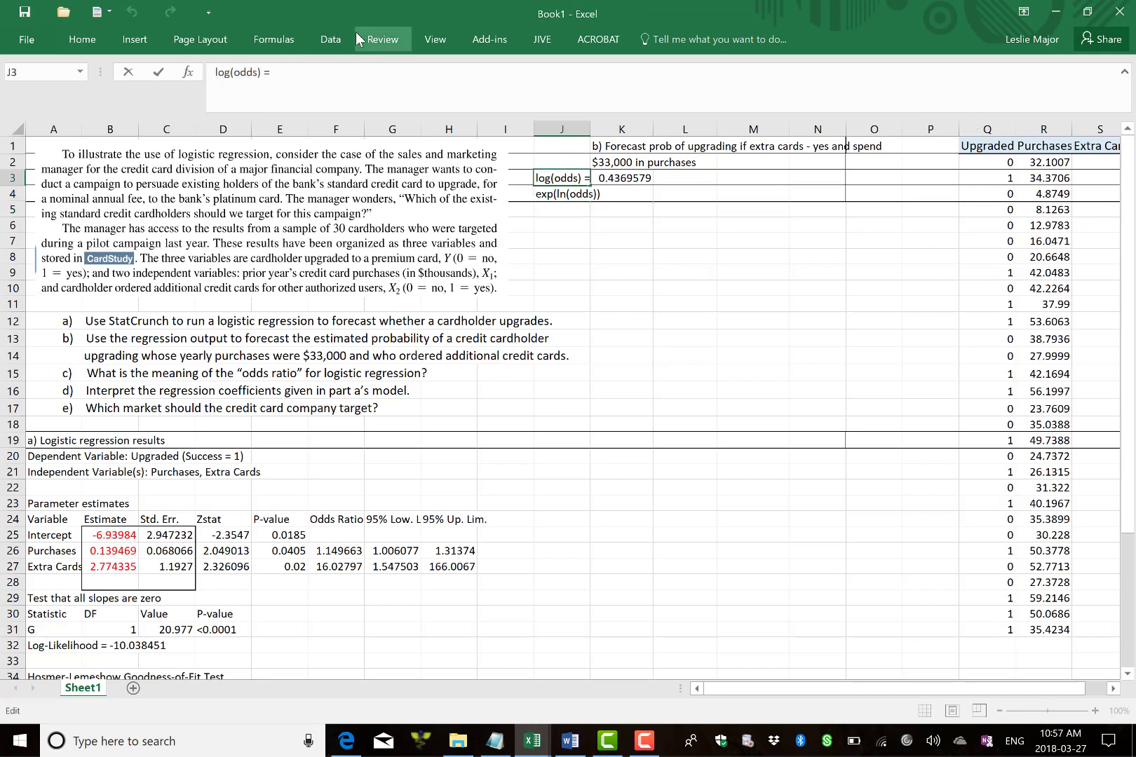
key(shift+Right)
key(shift+Right)
key(shift+Right)
text(ln)
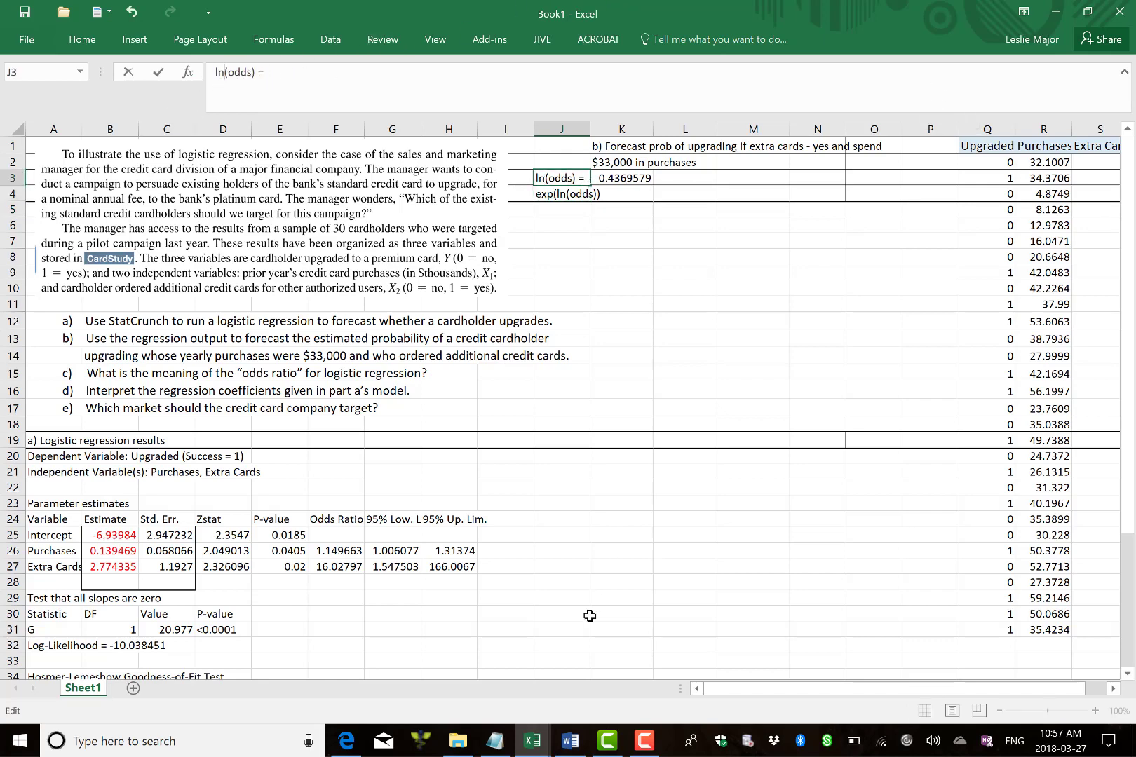
click(644, 303)
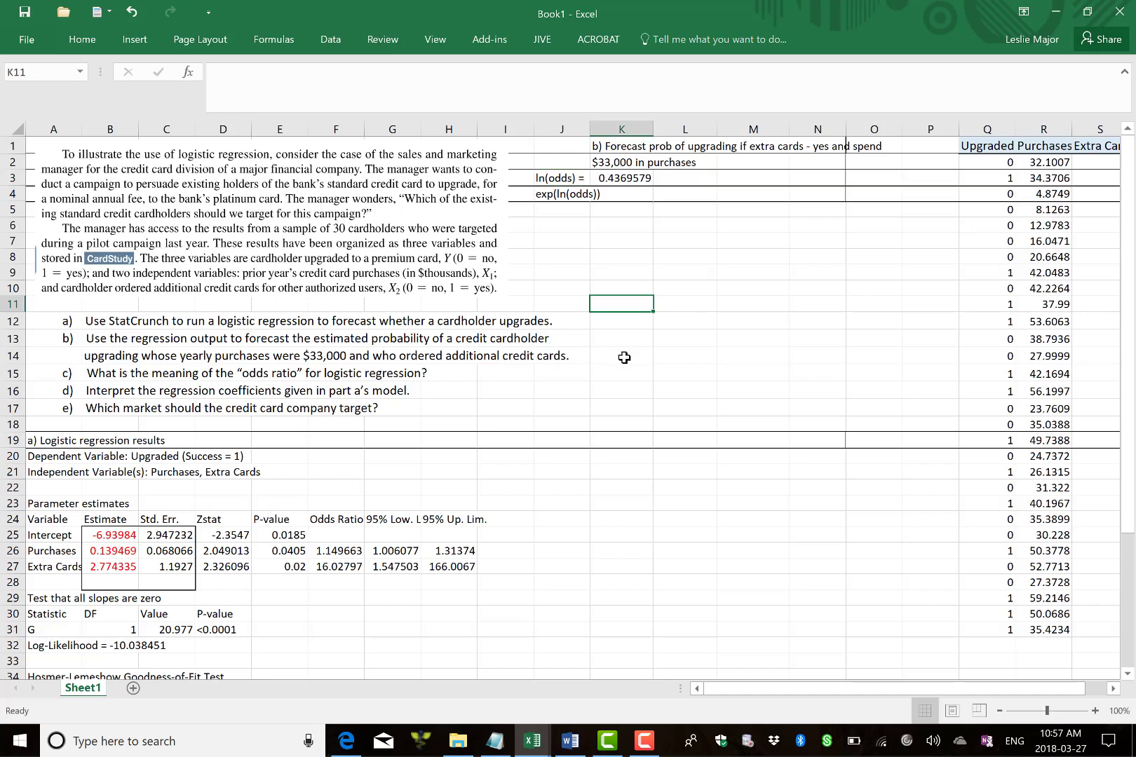
Step: Enter =EXP(K3) in K4, giving odds of 1.5479909
click(635, 193)
text(=exp()
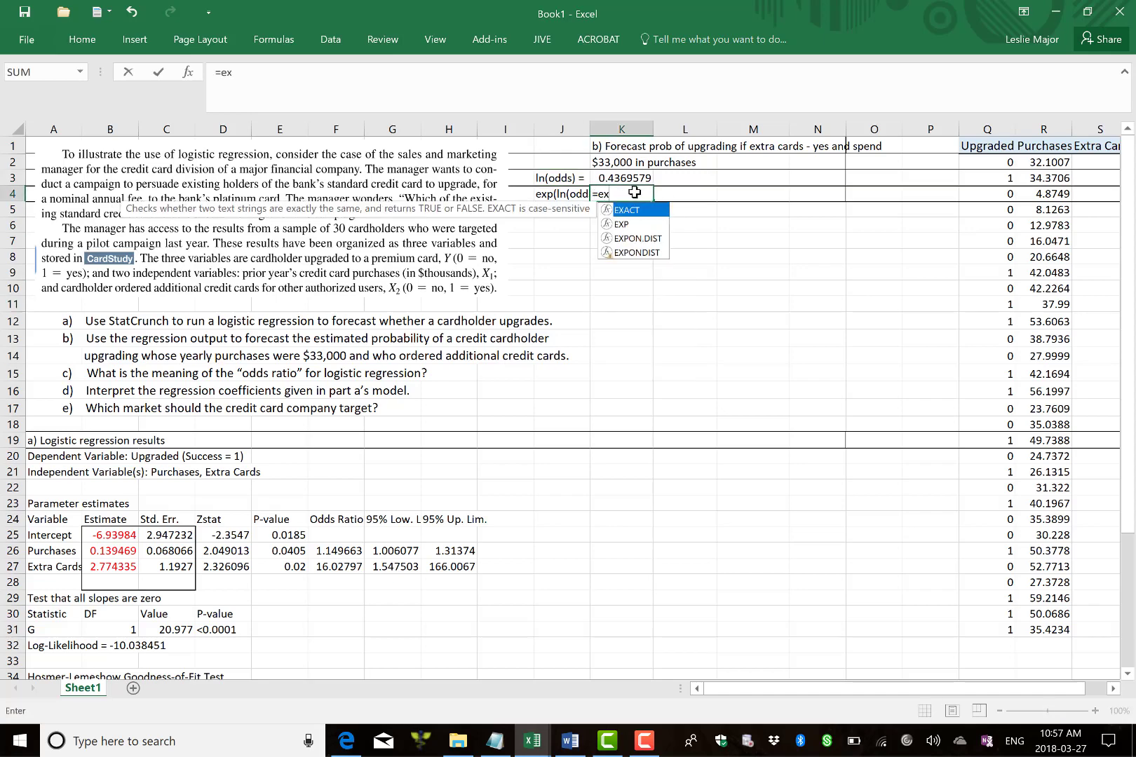
click(633, 178)
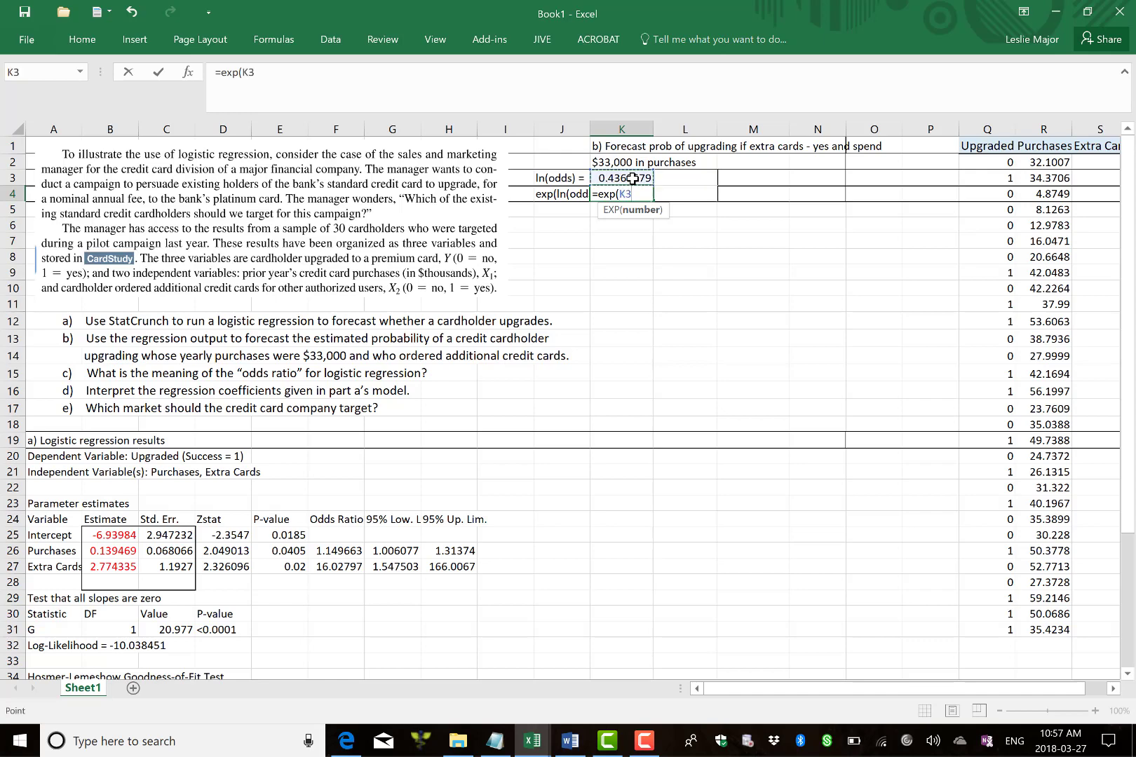
text())
key(Return)
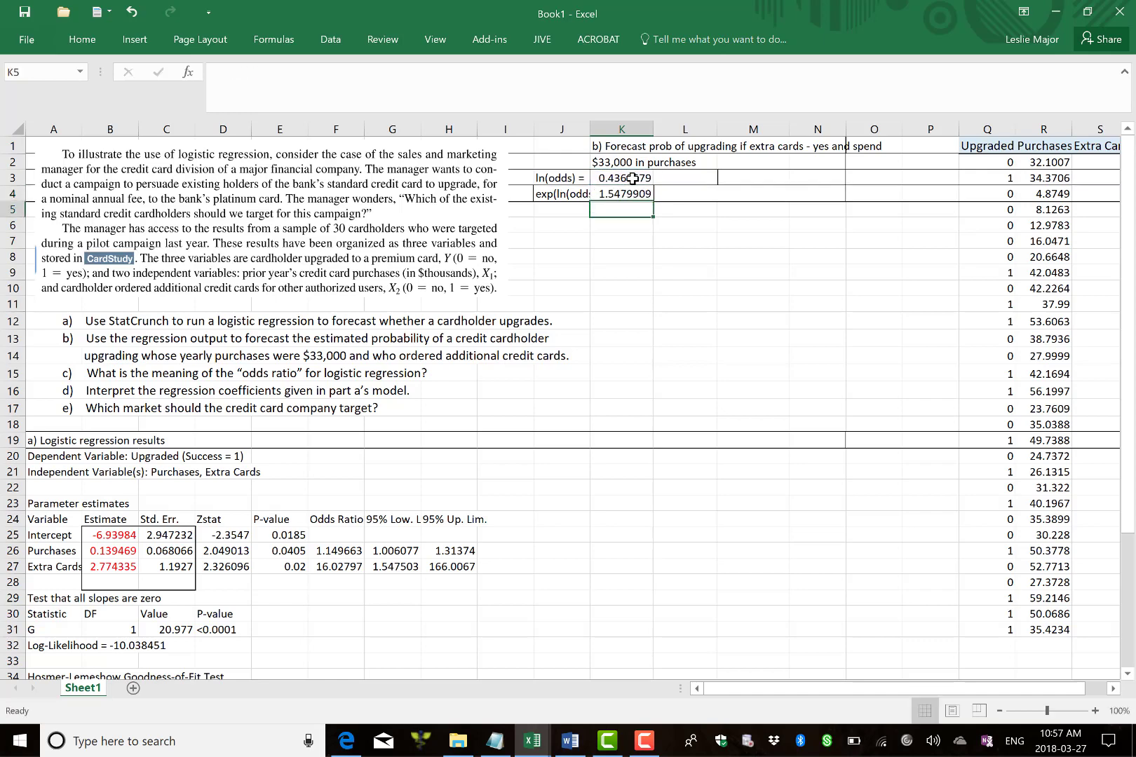
Step: Label J5 "prob" and compute =K4/(1+K4) in K5, giving 0.6075339
key(Left)
text(prob)
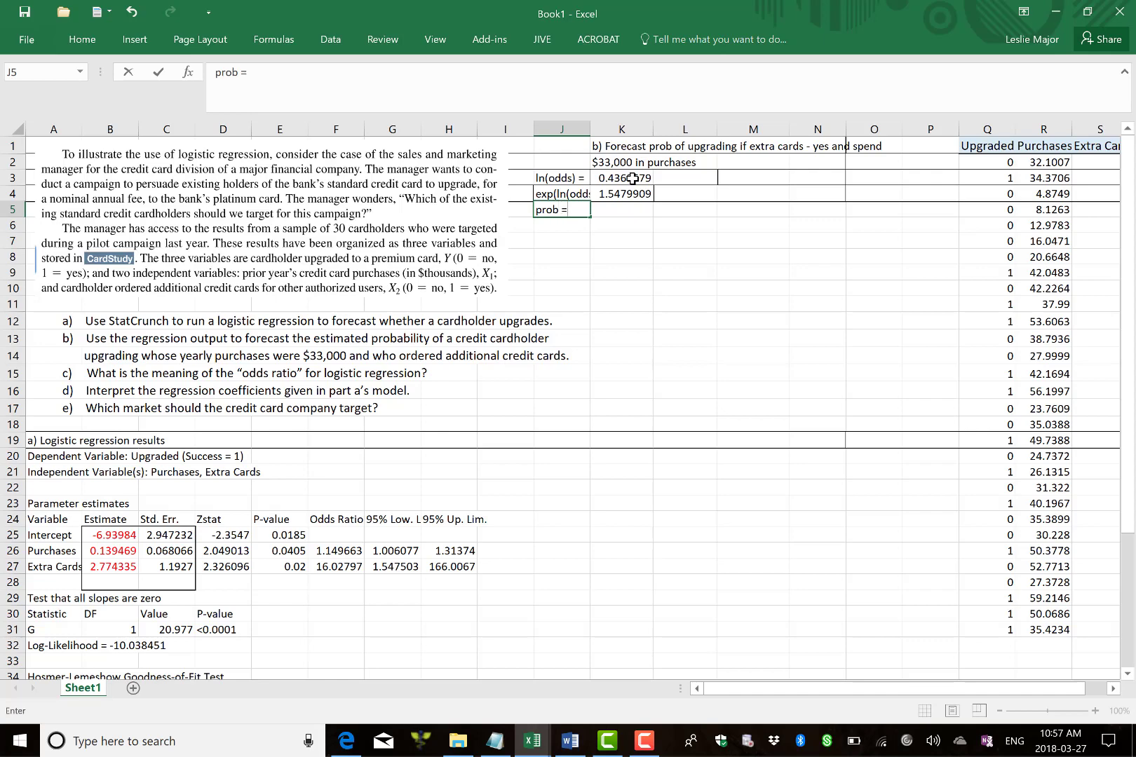
key(Tab)
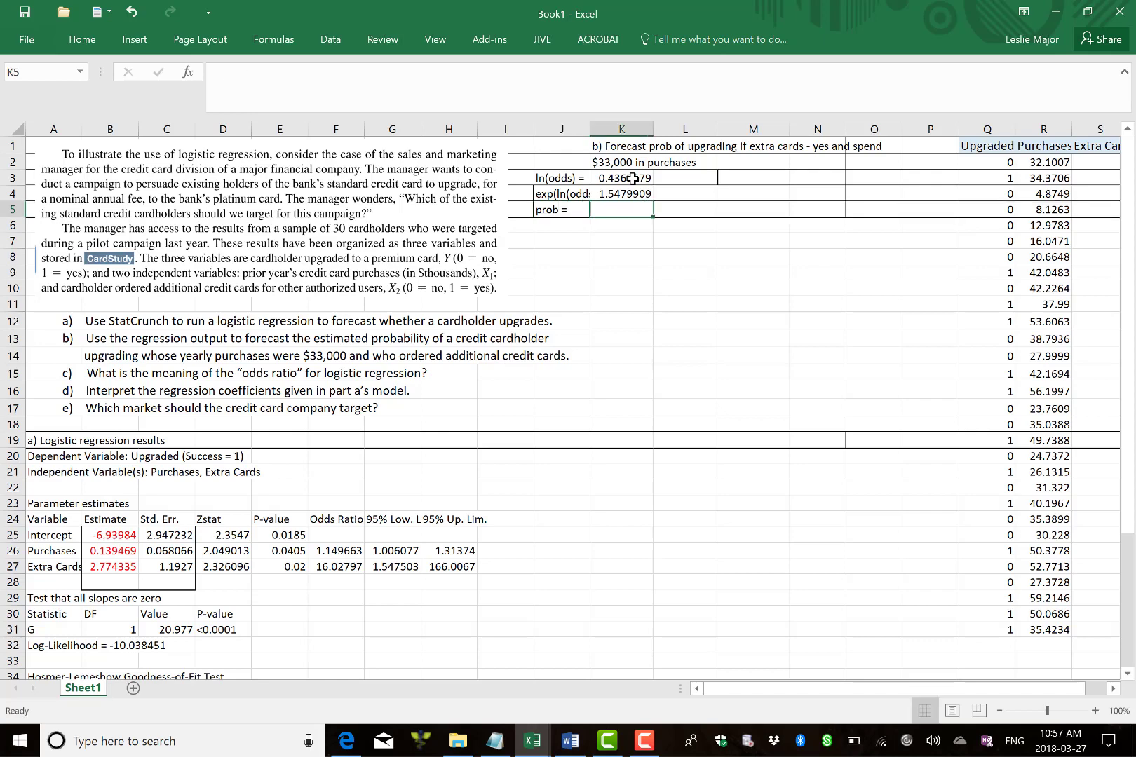
text(=)
click(628, 194)
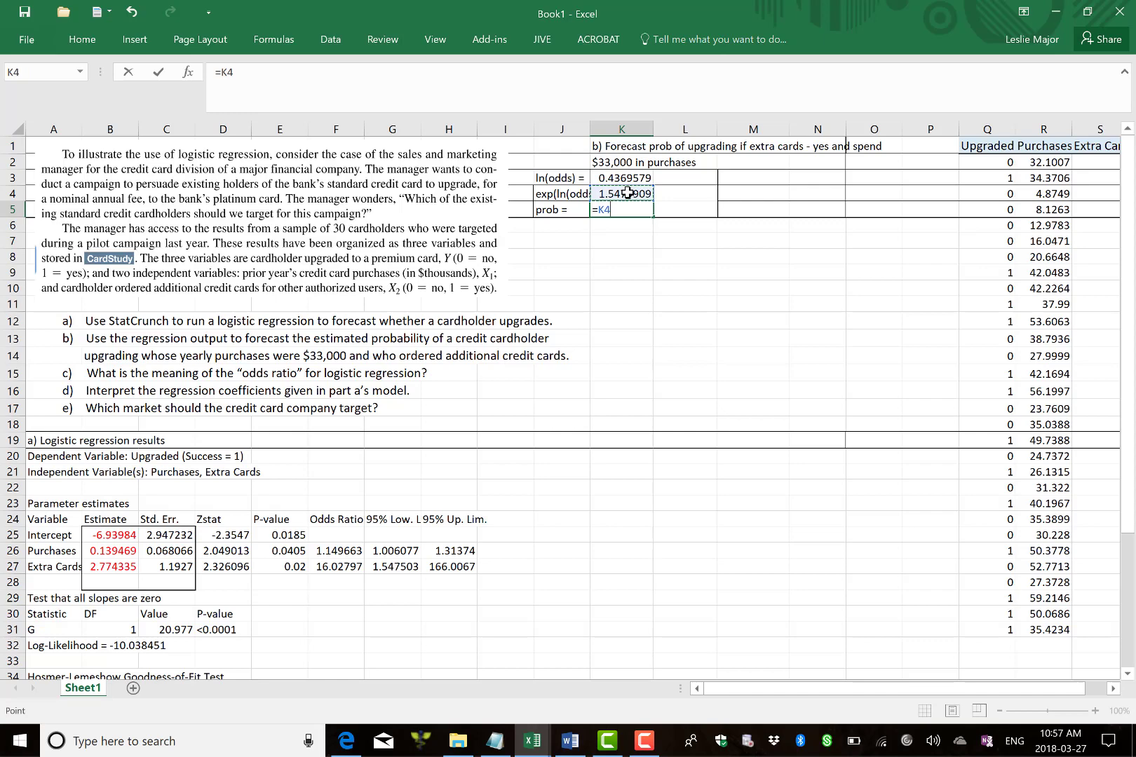
text(/(1+)
click(628, 194)
text())
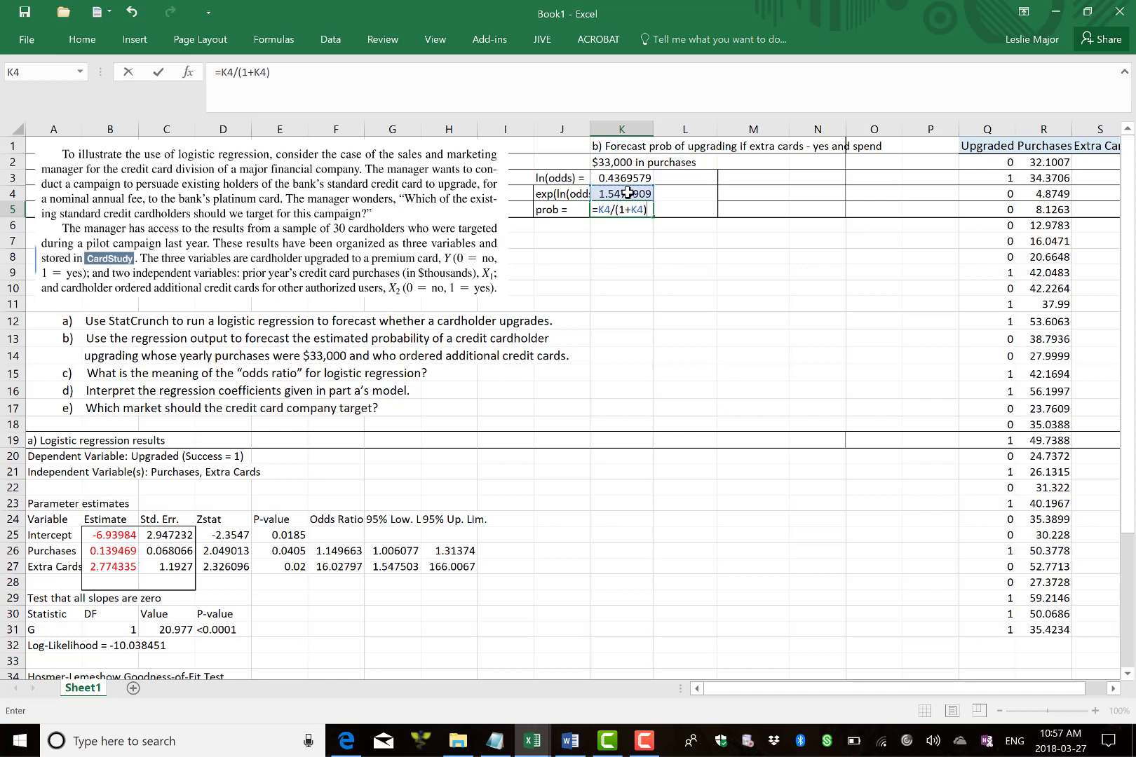
key(Return)
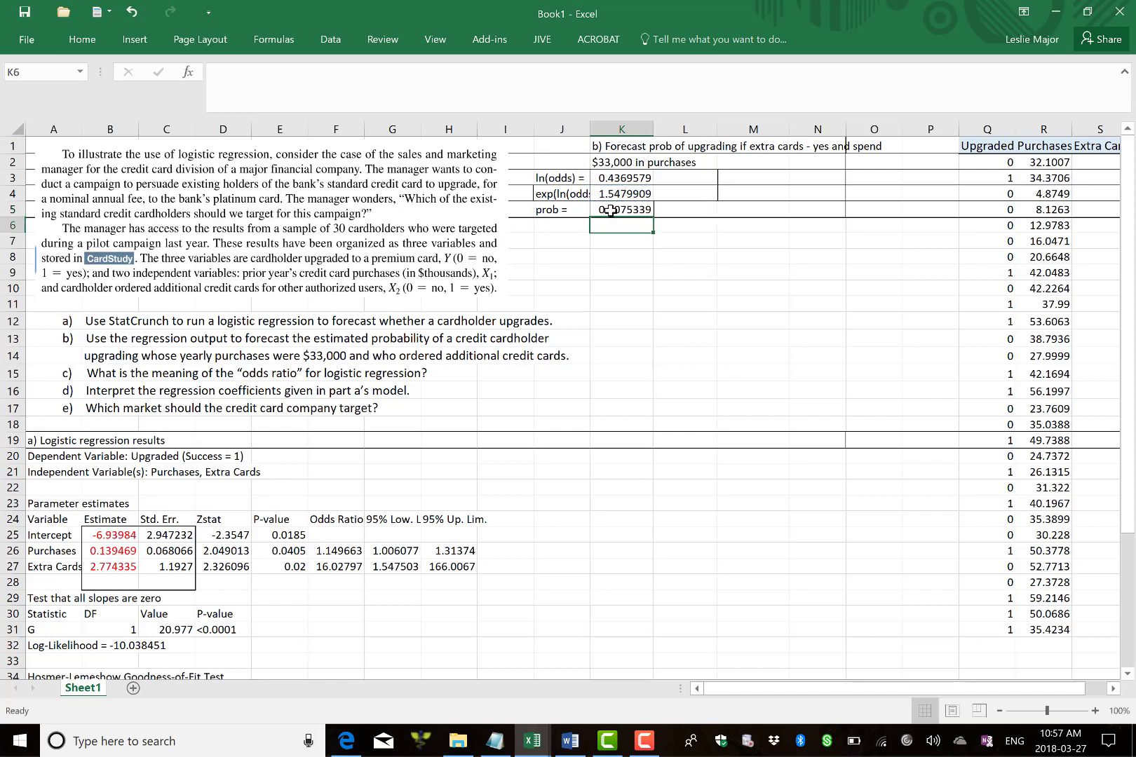
click(607, 211)
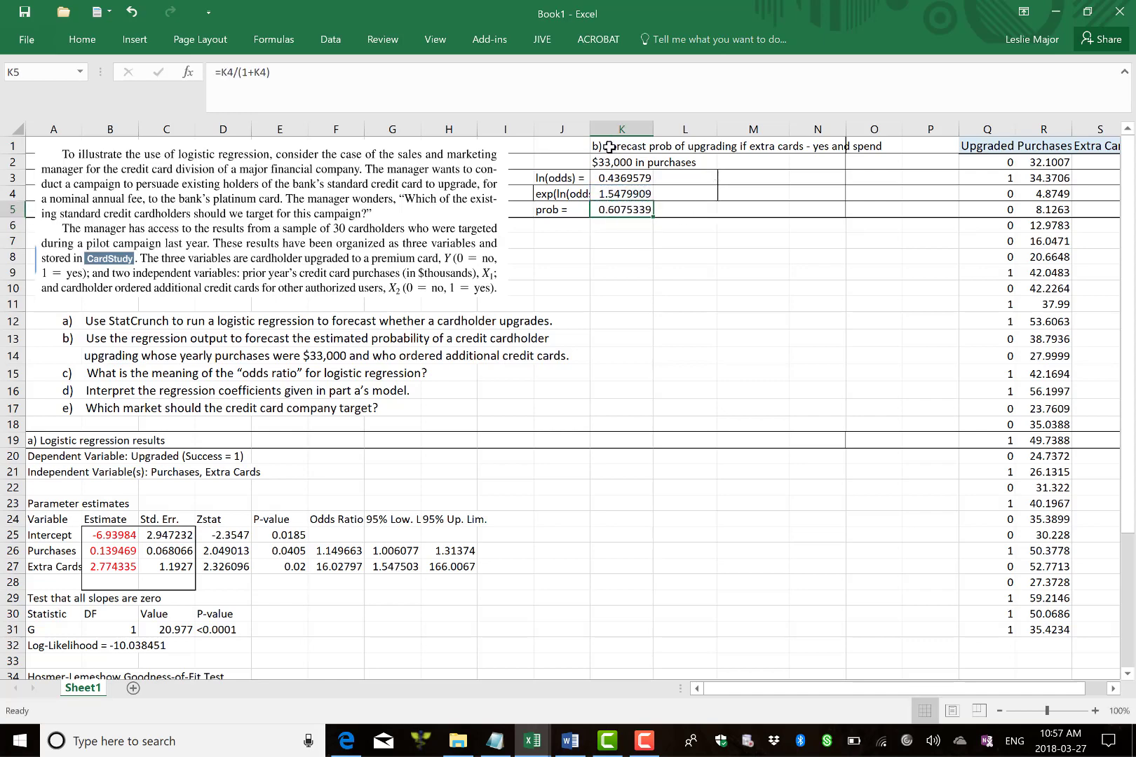
click(615, 178)
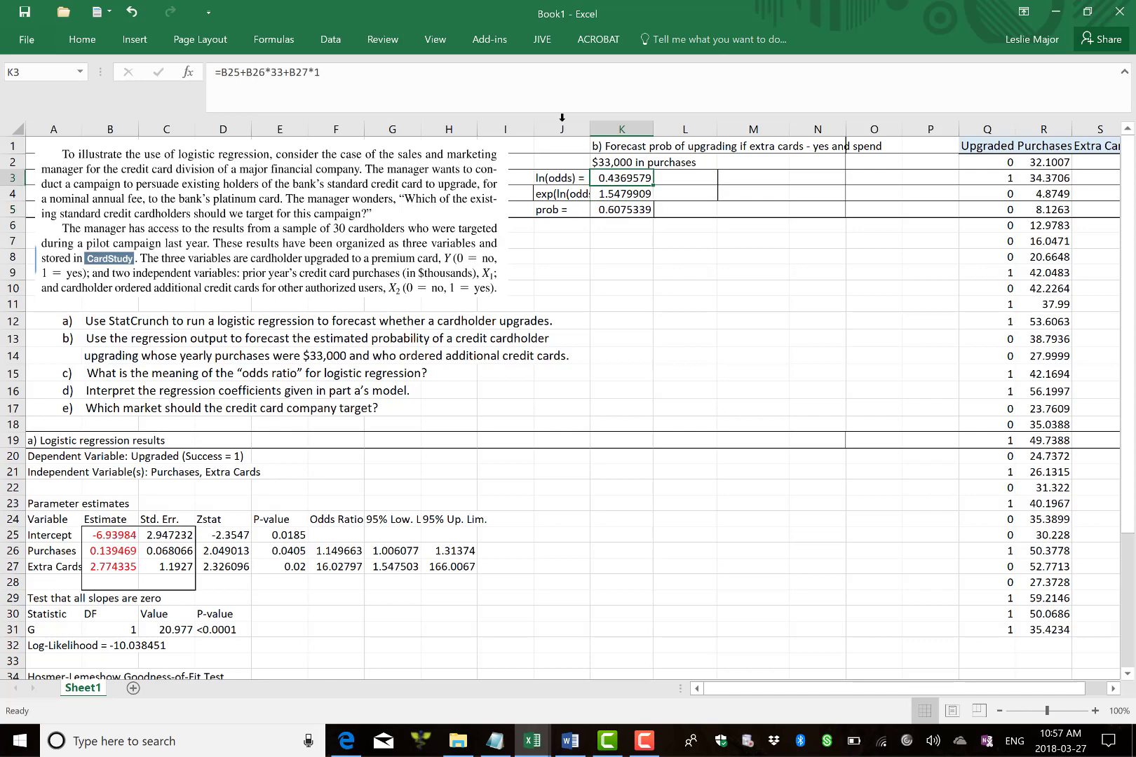
Step: Paste the K3 ln(odds) formula as text, after an apostrophe, into L3
drag(352, 73, 103, 70)
key(ctrl+c)
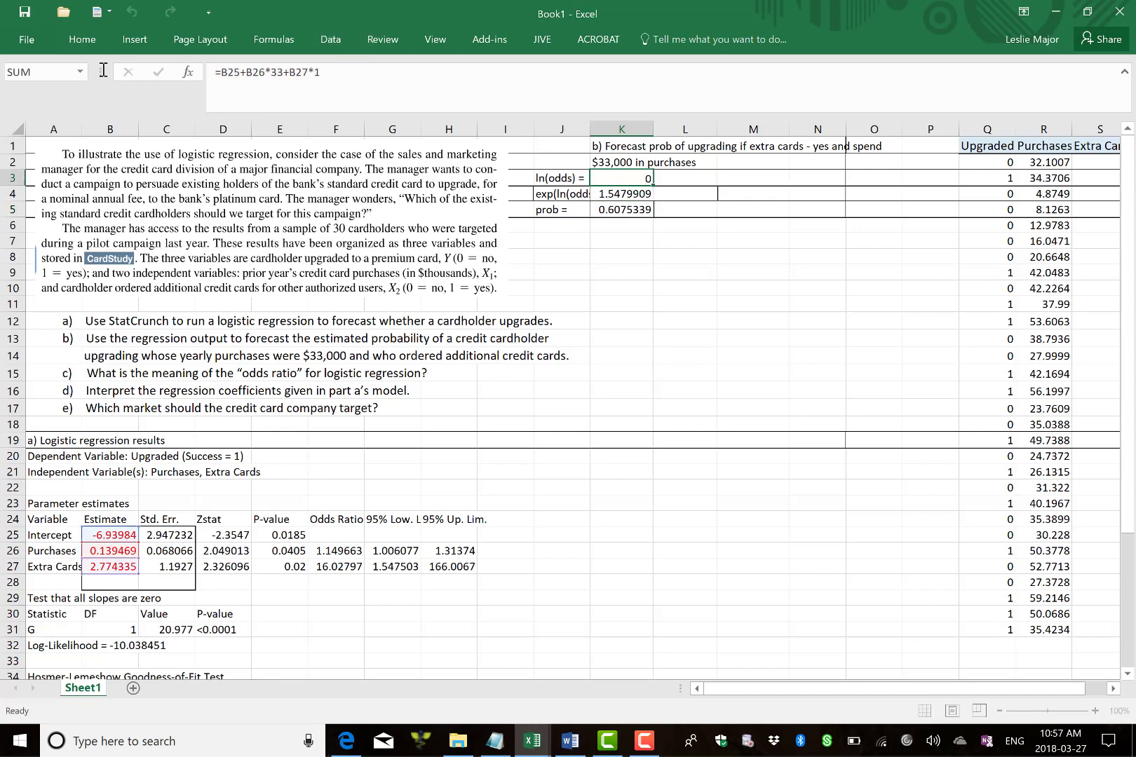
key(Return)
key(Left)
key(Up)
key(Right)
key(Right)
text(')
key(ctrl+v)
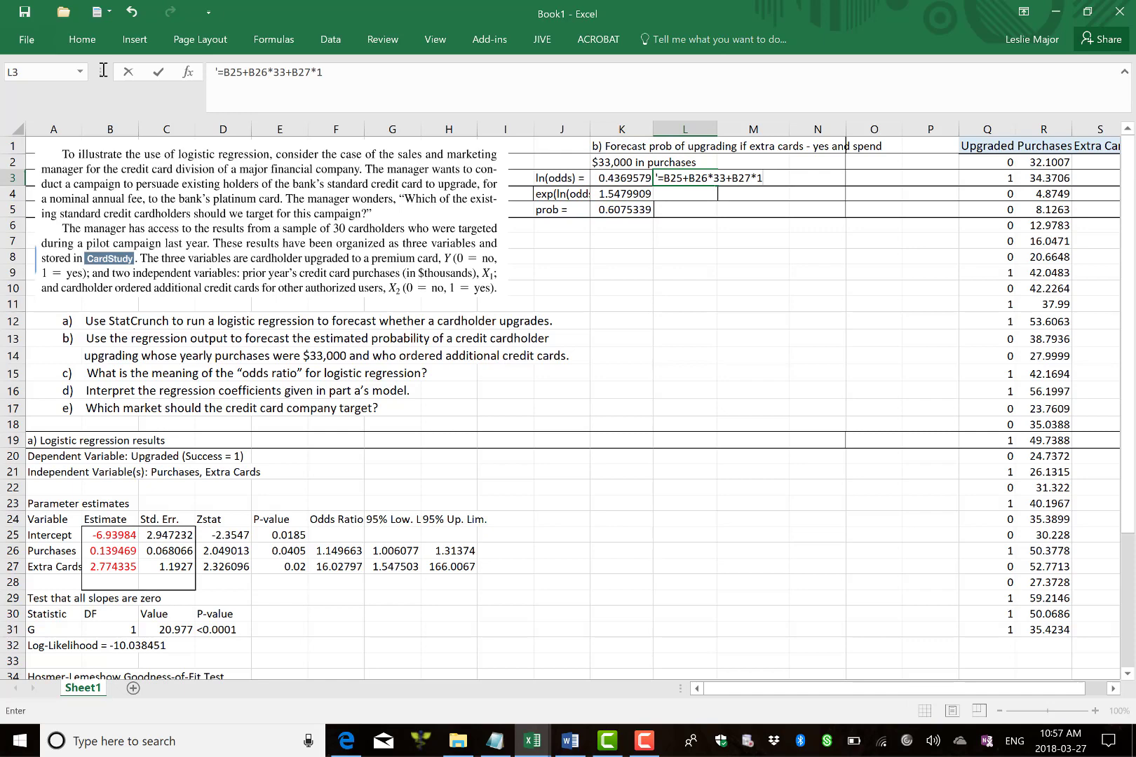
Step: Paste the K4 EXP(K3) formula as text into L4
click(620, 195)
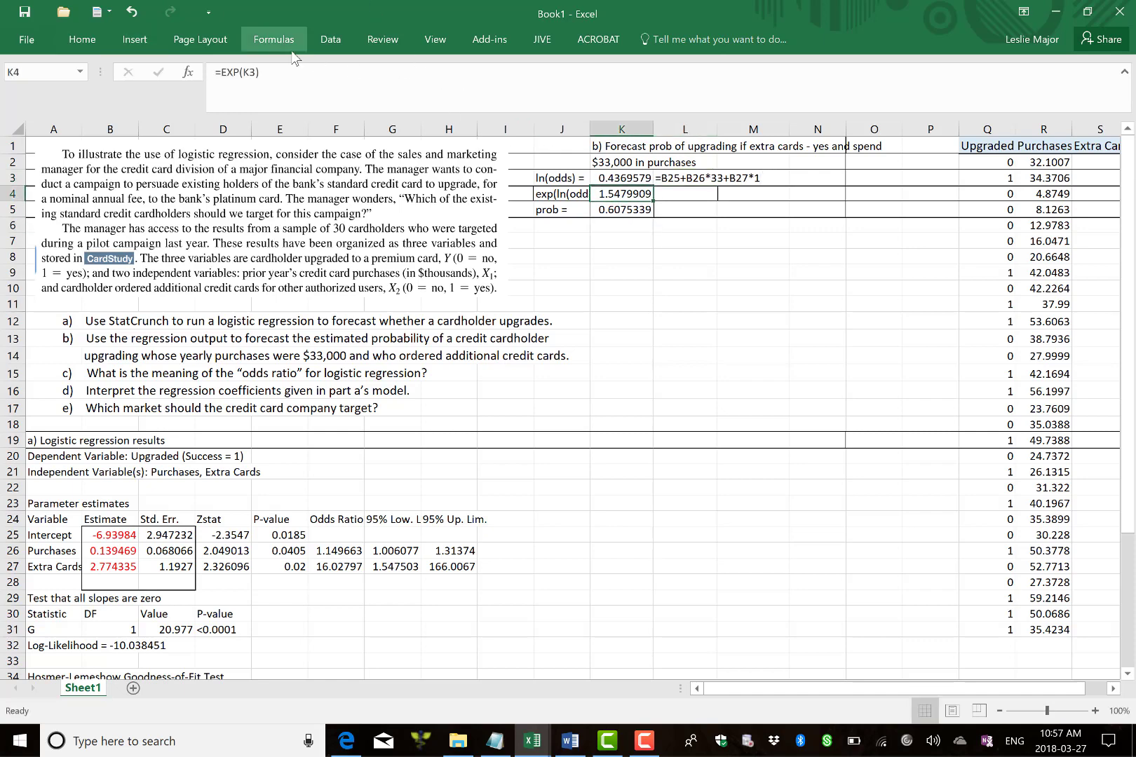
drag(284, 73, 205, 77)
key(ctrl+c)
key(Escape)
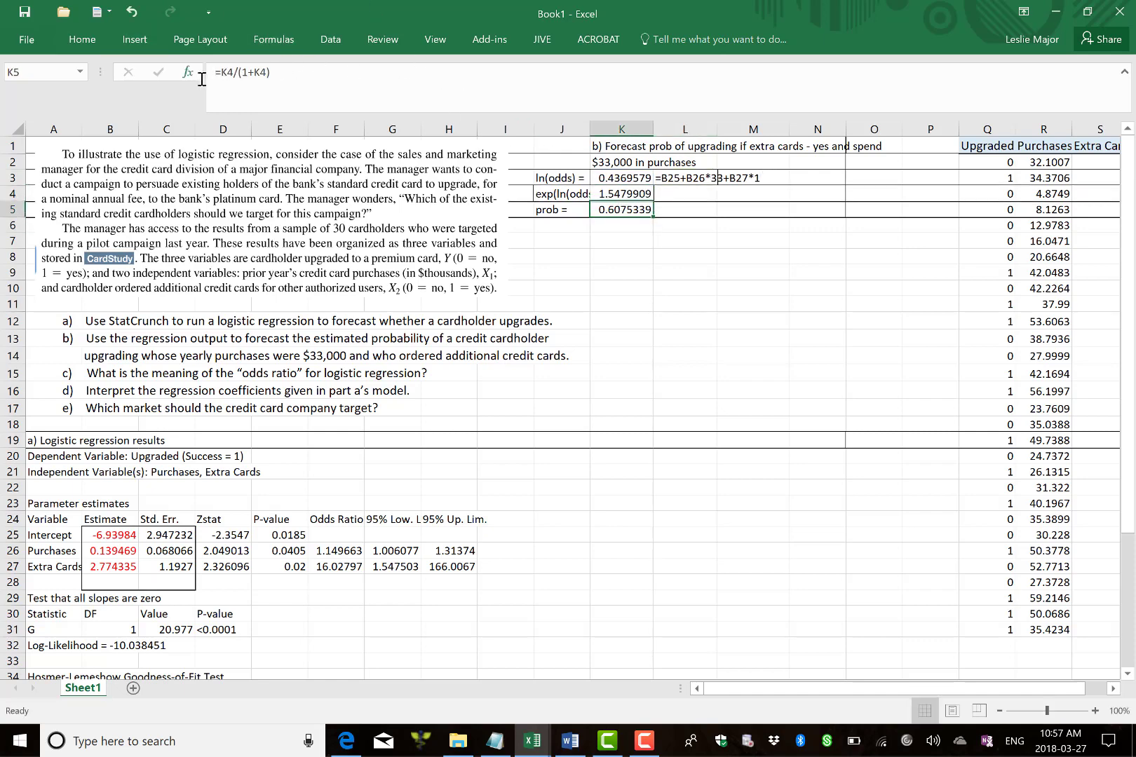
key(Right)
text(')
key(ctrl+v)
key(Return)
Step: Paste the K5 probability formula as text into L5
key(Left)
click(274, 70)
drag(274, 71, 205, 76)
click(204, 69)
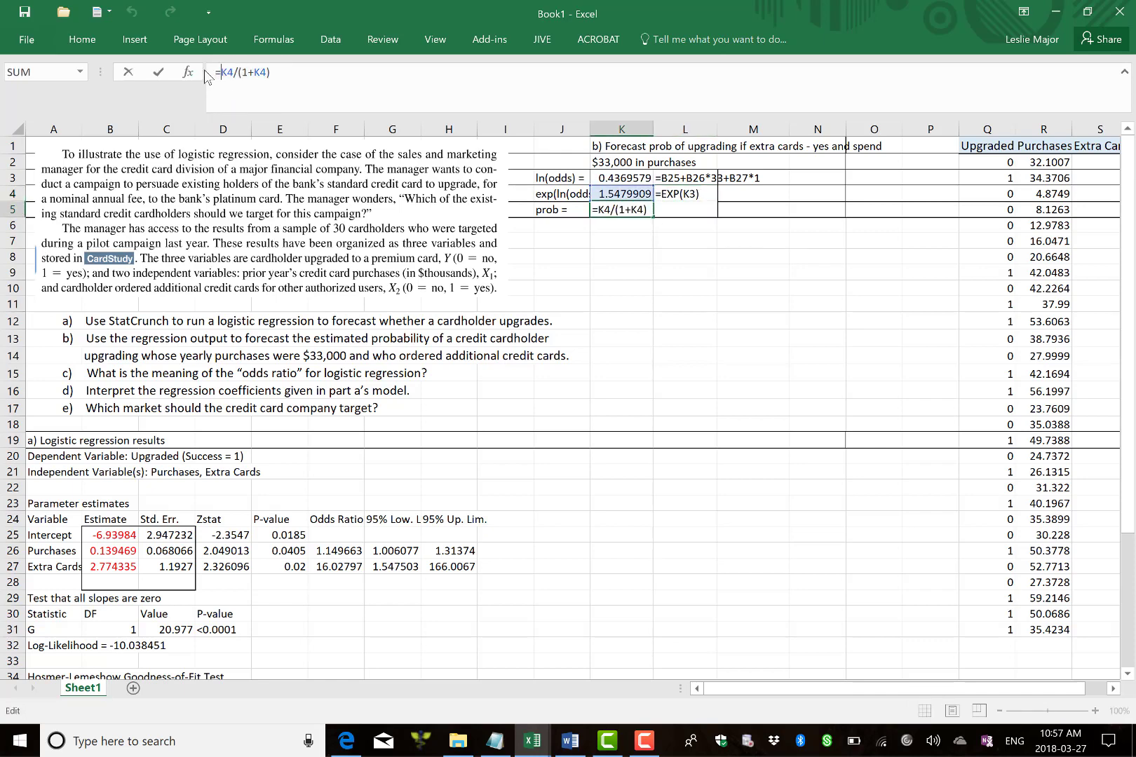
key(Return)
key(Right)
key(Up)
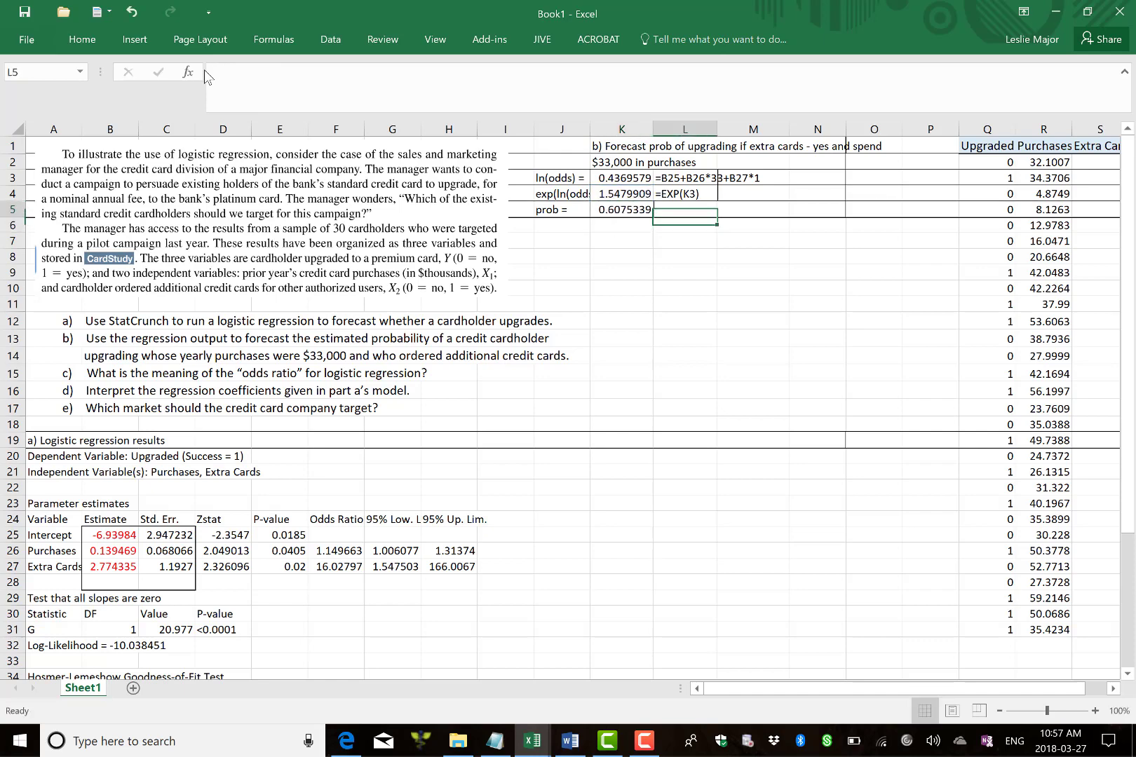
key(ctrl+v)
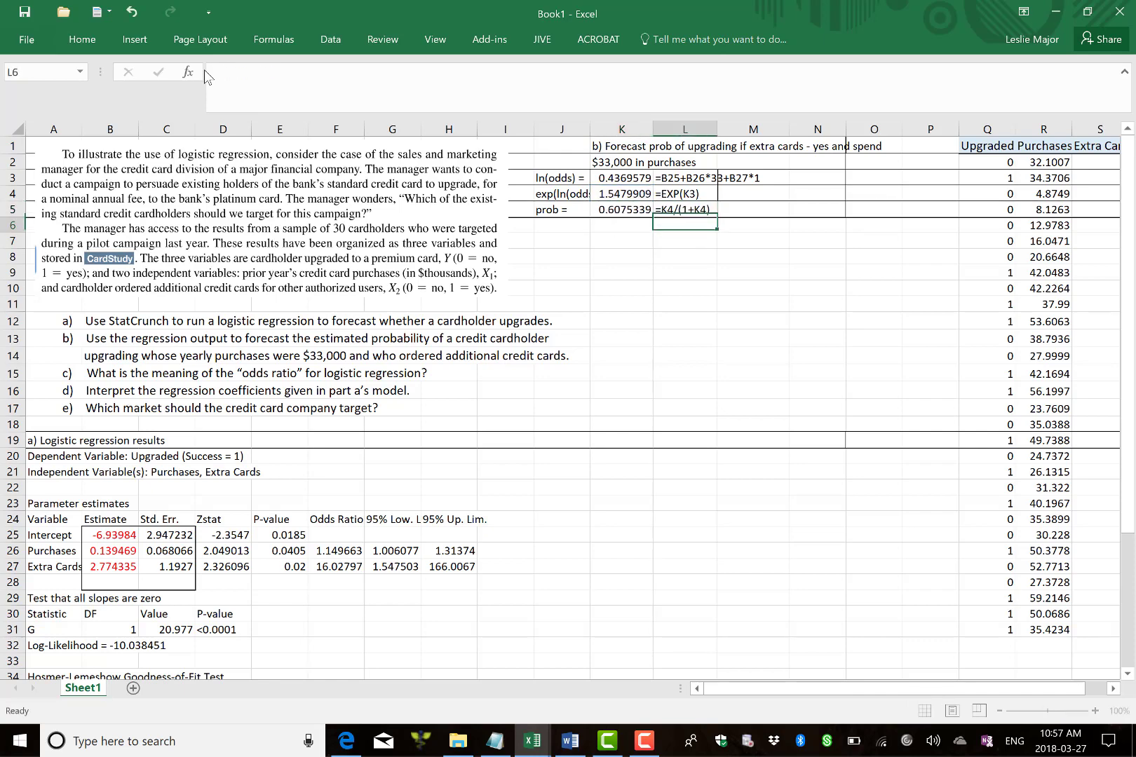
click(705, 293)
Step: Review the K3 ln(odds) and K5 probability formulas without changing them
click(565, 180)
click(620, 179)
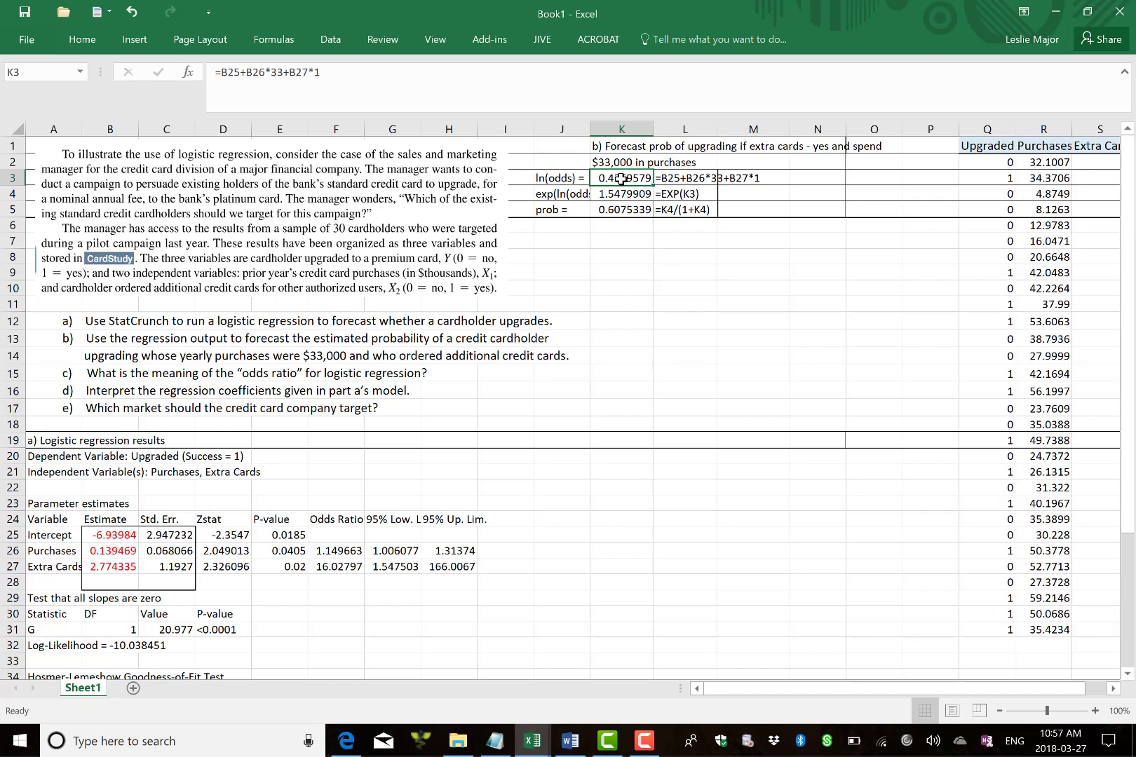
double_click(612, 179)
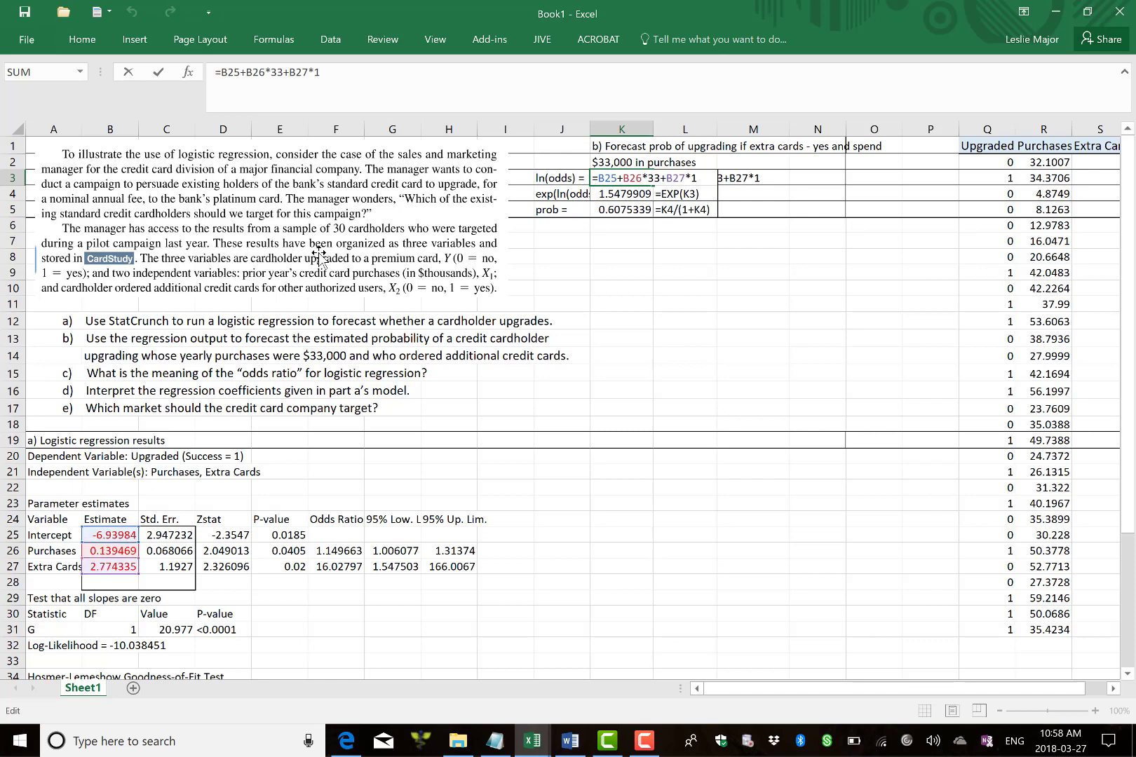
key(Return)
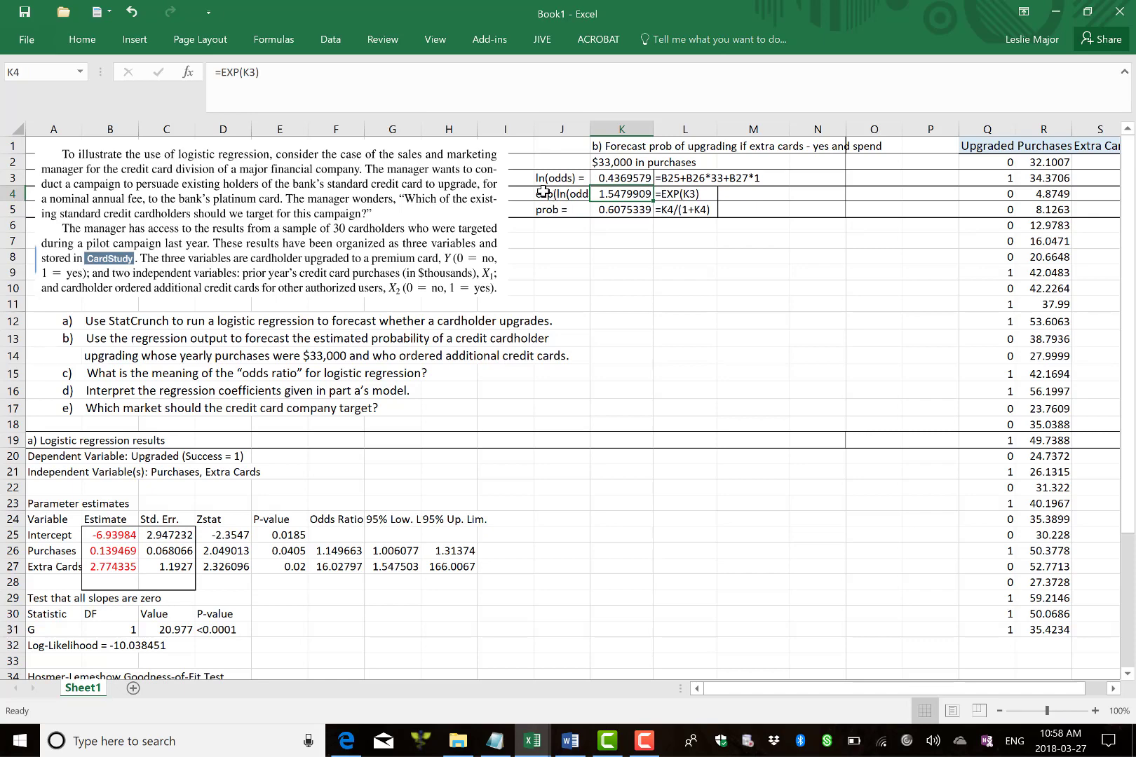
double_click(607, 209)
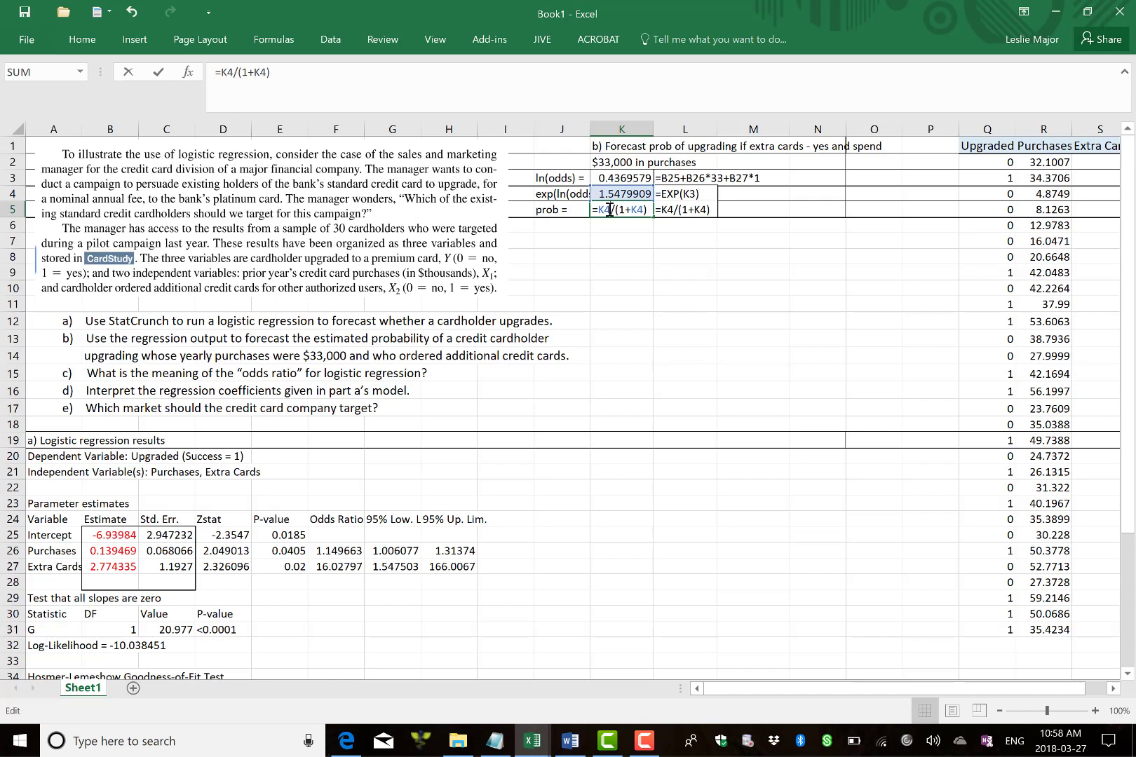
key(Return)
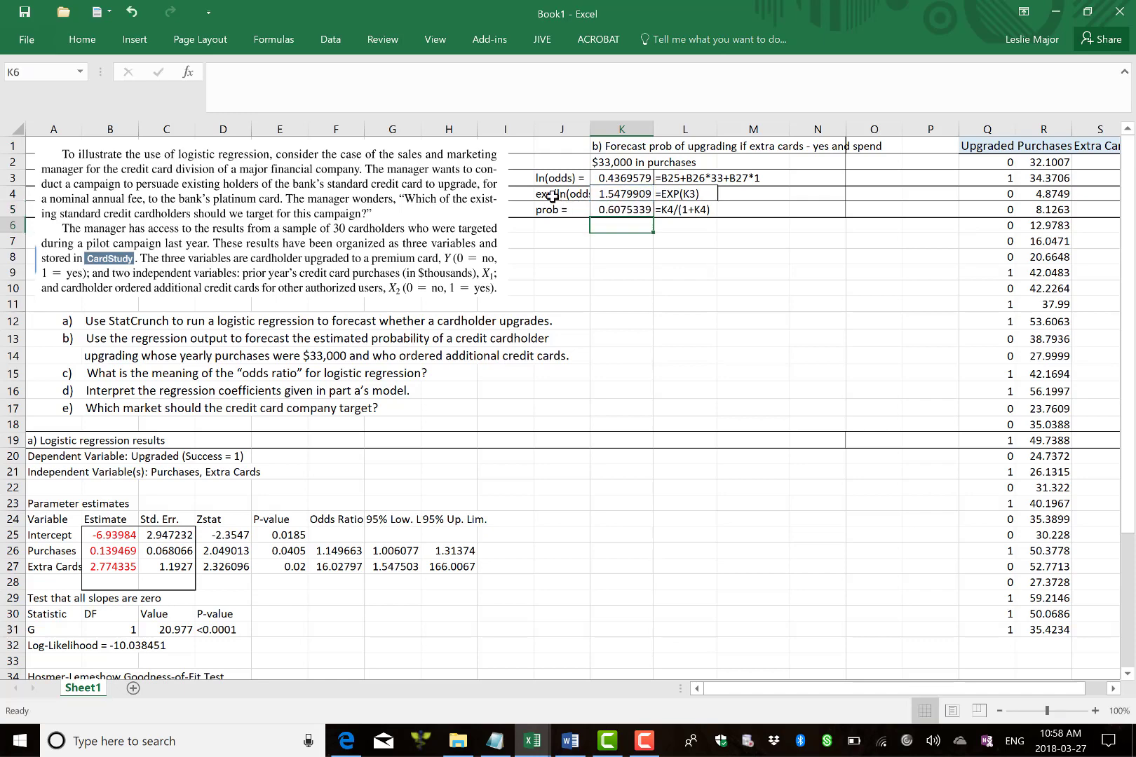
Step: Relabel J4 from 'exp(ln(odds))' to 'odds ratio' and recheck the K5 probability
click(552, 196)
drag(249, 72, 186, 73)
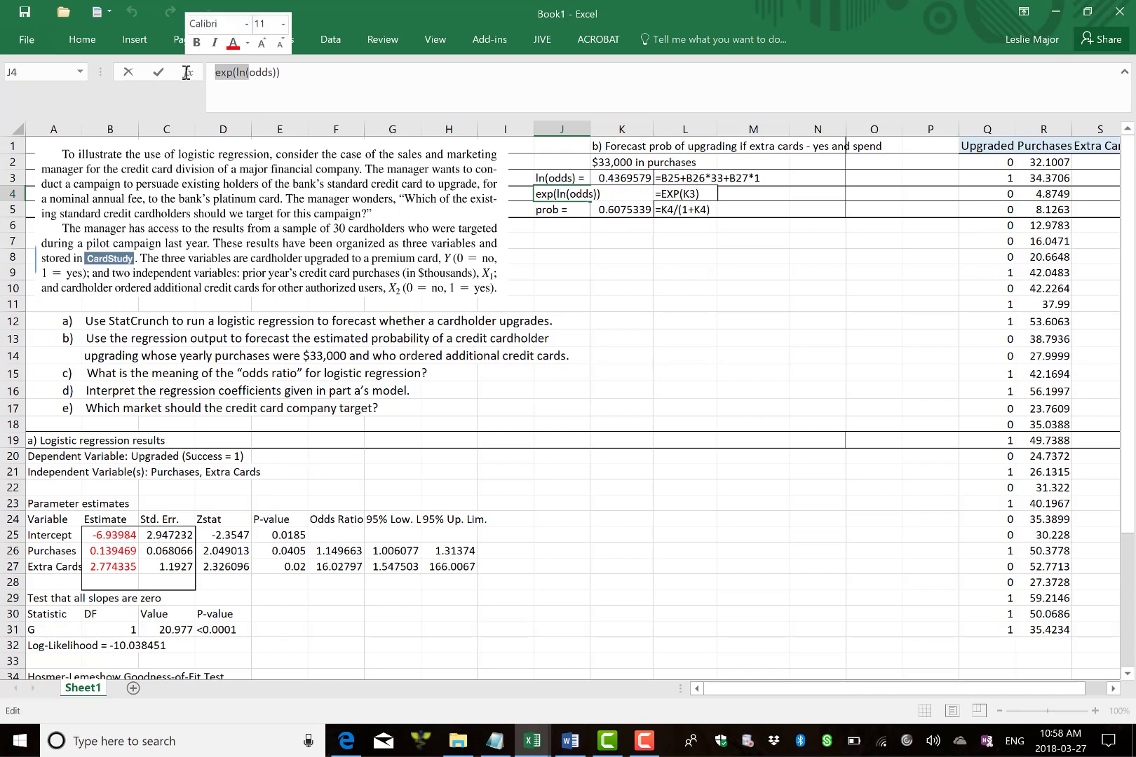
key(BackSpace)
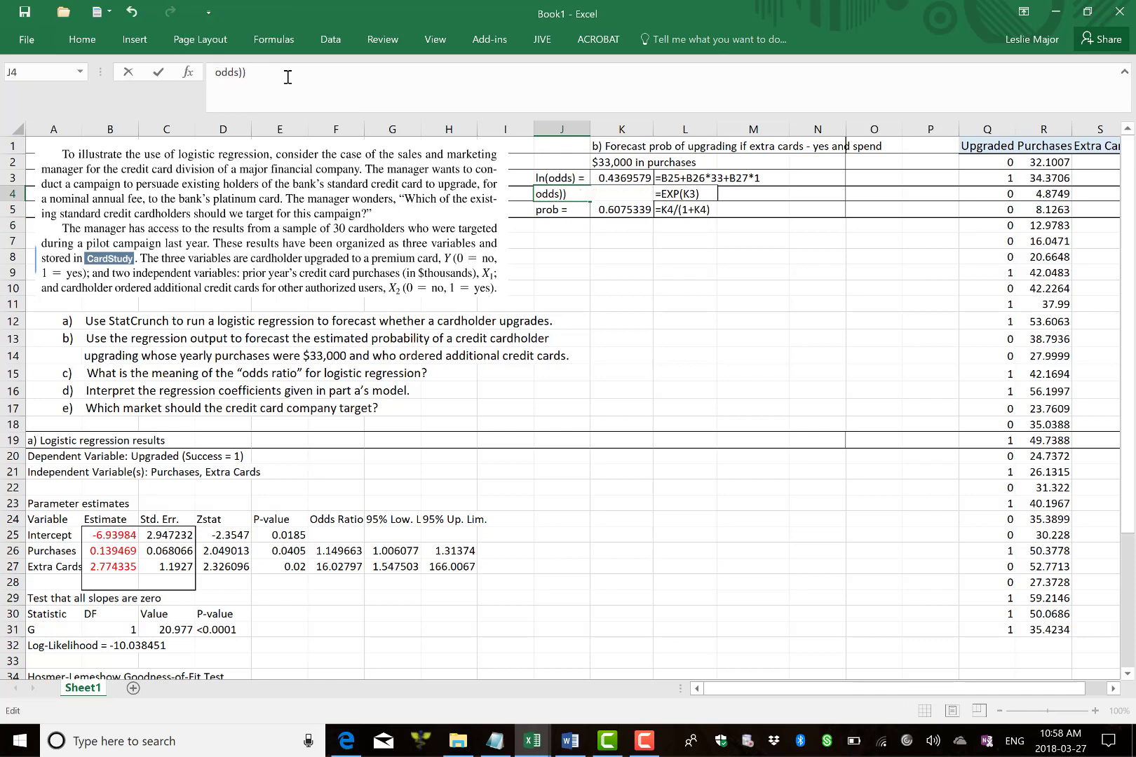
key(BackSpace)
key(BackSpace)
text(ratio)
key(Return)
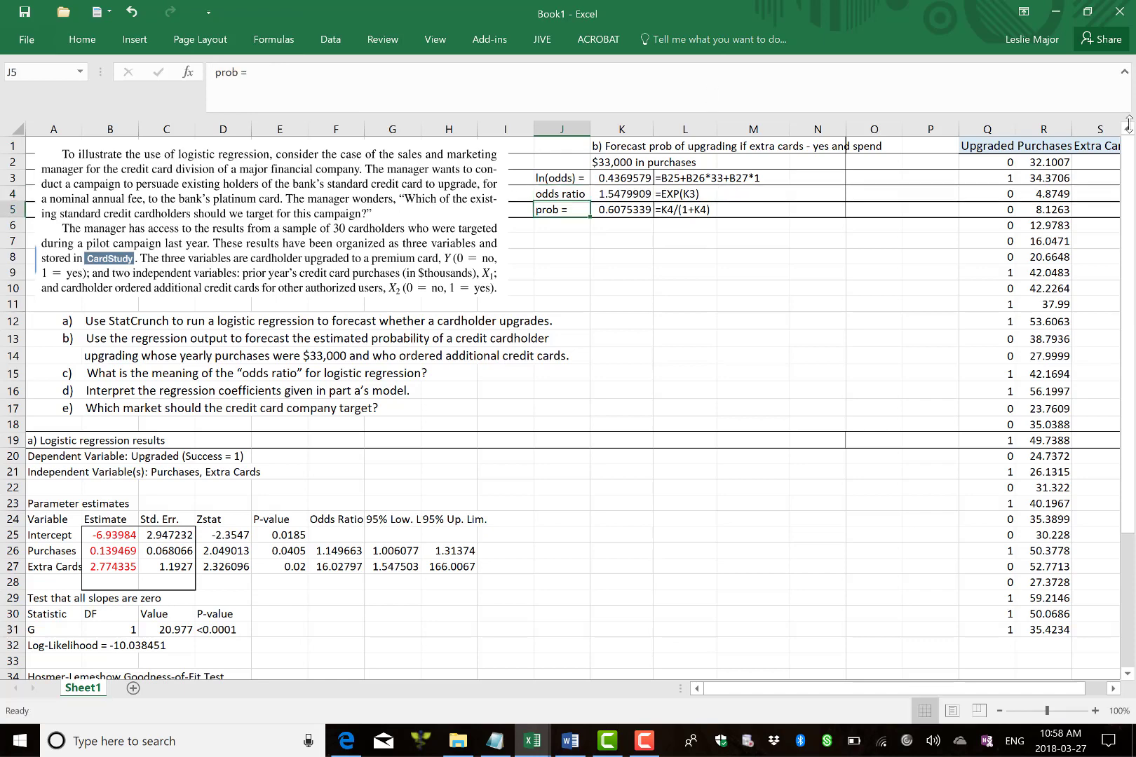
click(751, 273)
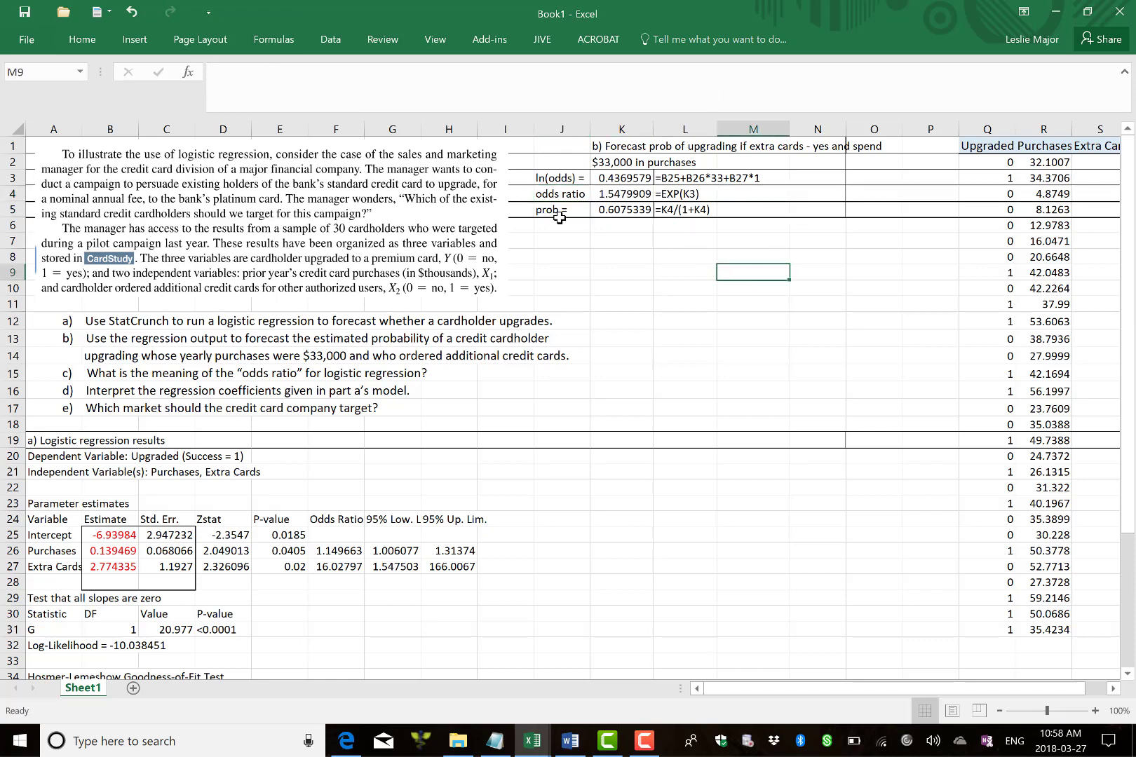
click(623, 210)
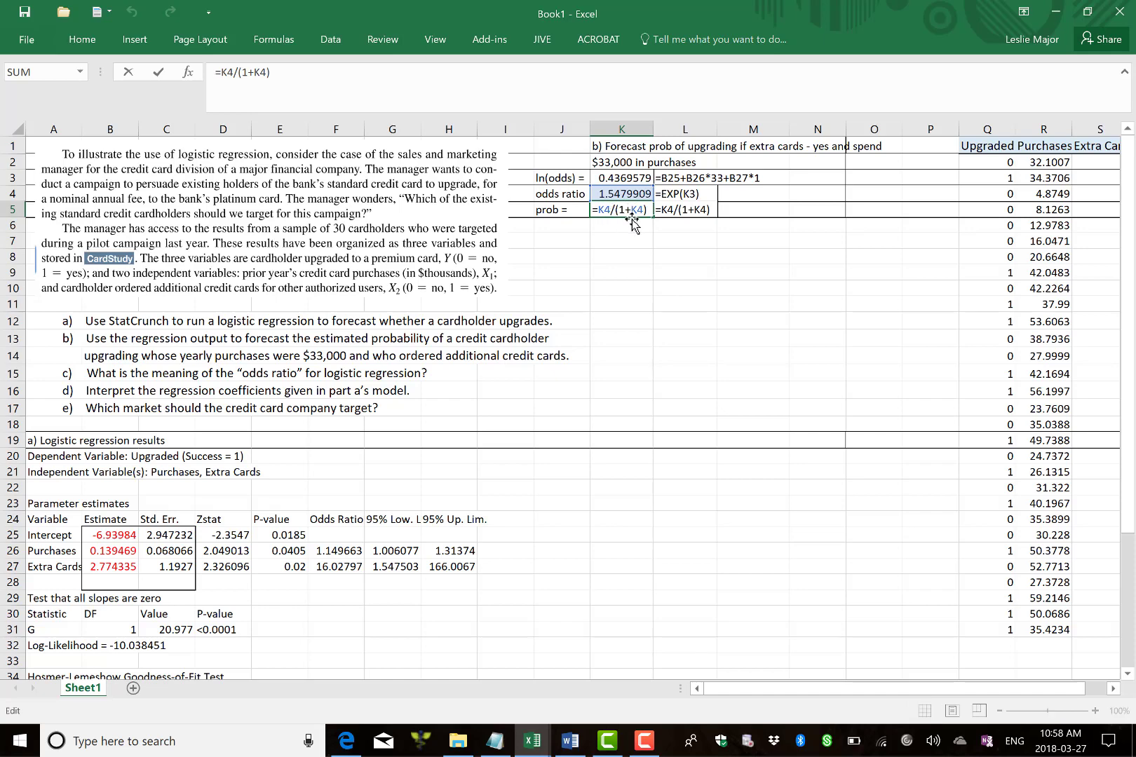
key(Return)
click(631, 209)
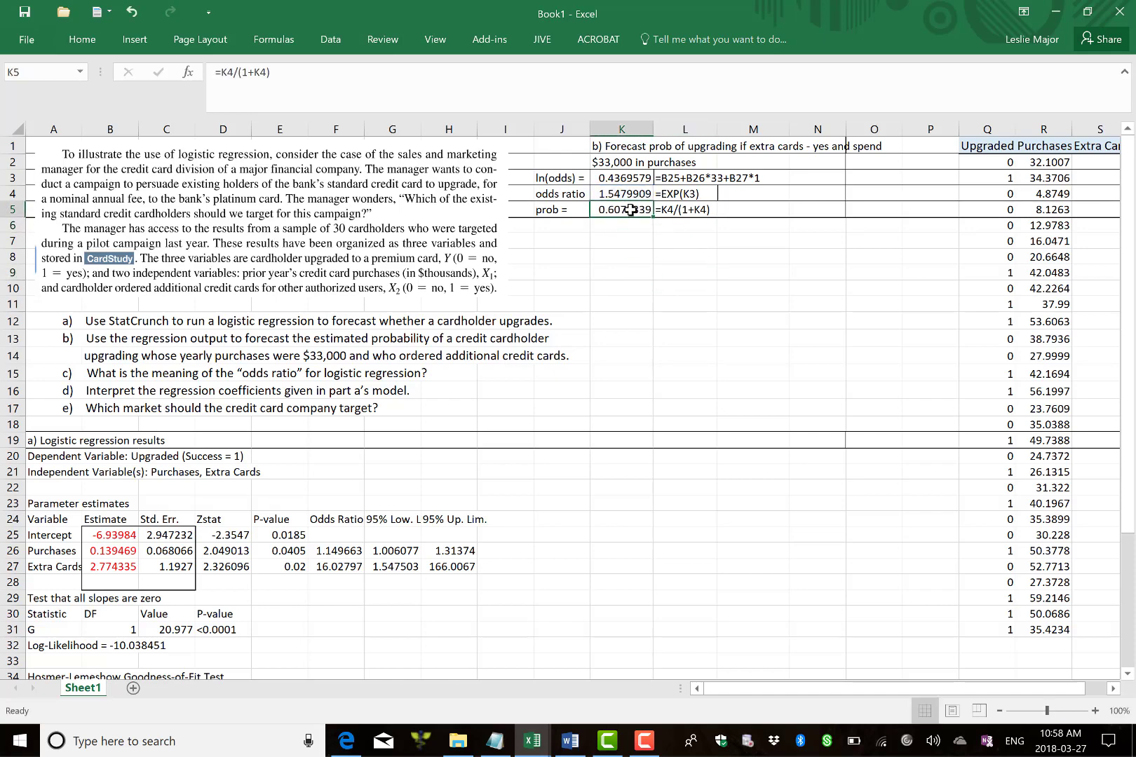
click(580, 240)
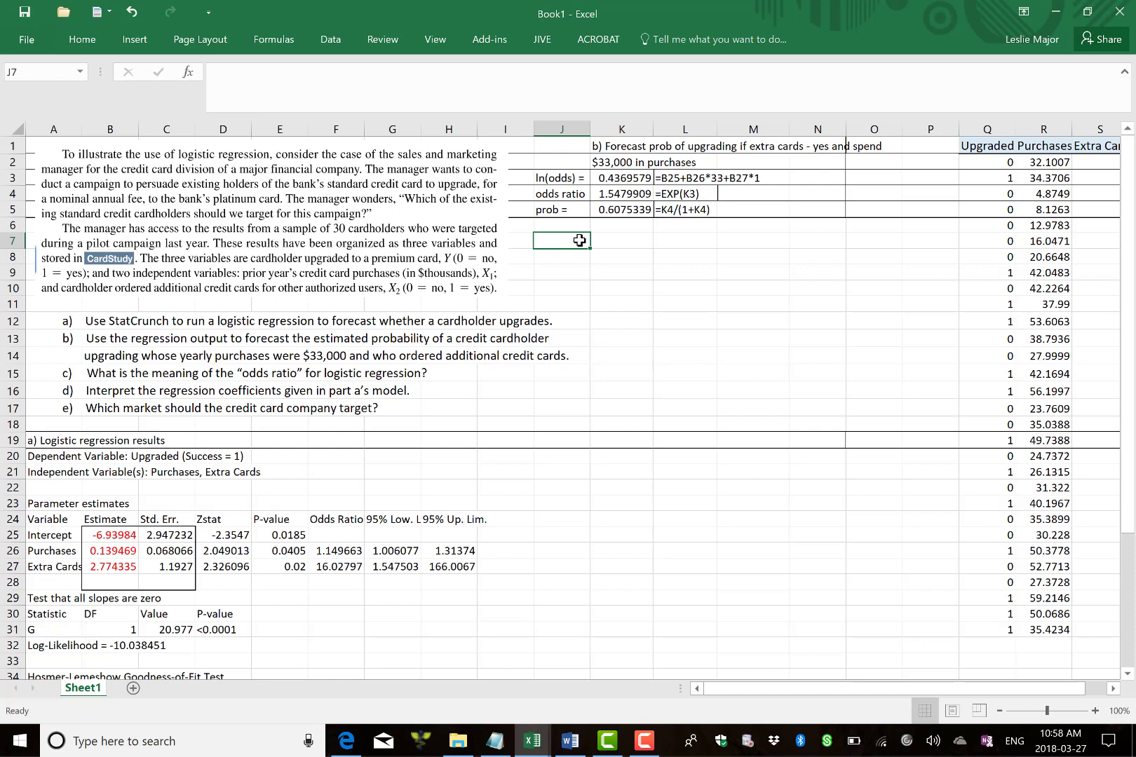
Step: Write in J7:J8 that a $33,000 spender with an extra card has a 60.75% upgrade chance
text(c))
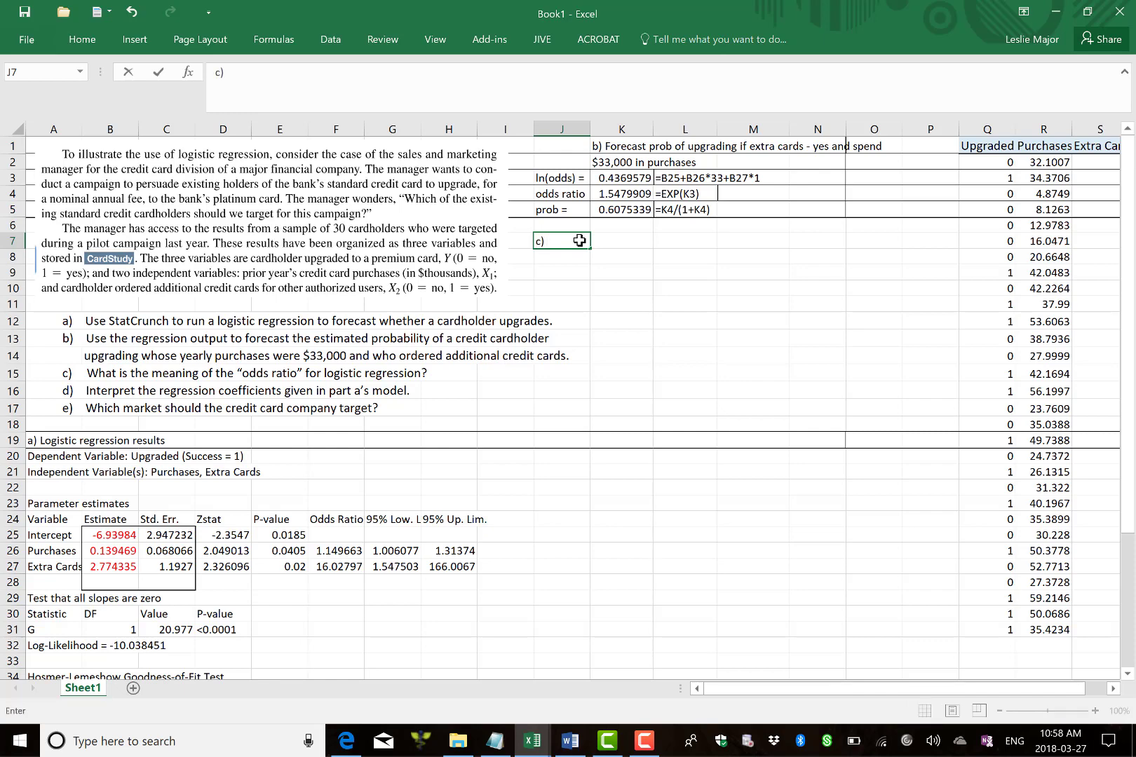
text( There is a 60.75% h)
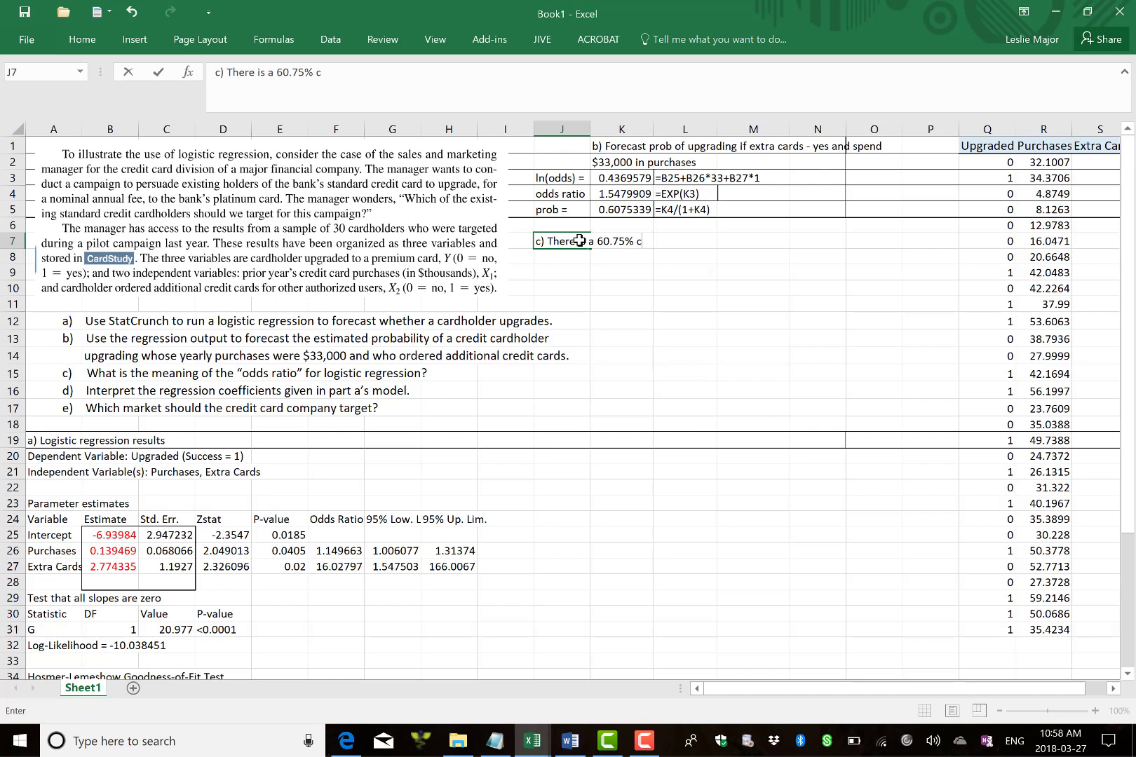
text(hange that)
key(BackSpace)
key(BackSpace)
key(BackSpace)
key(BackSpace)
key(BackSpace)
key(BackSpace)
key(BackSpace)
text(ce that the)
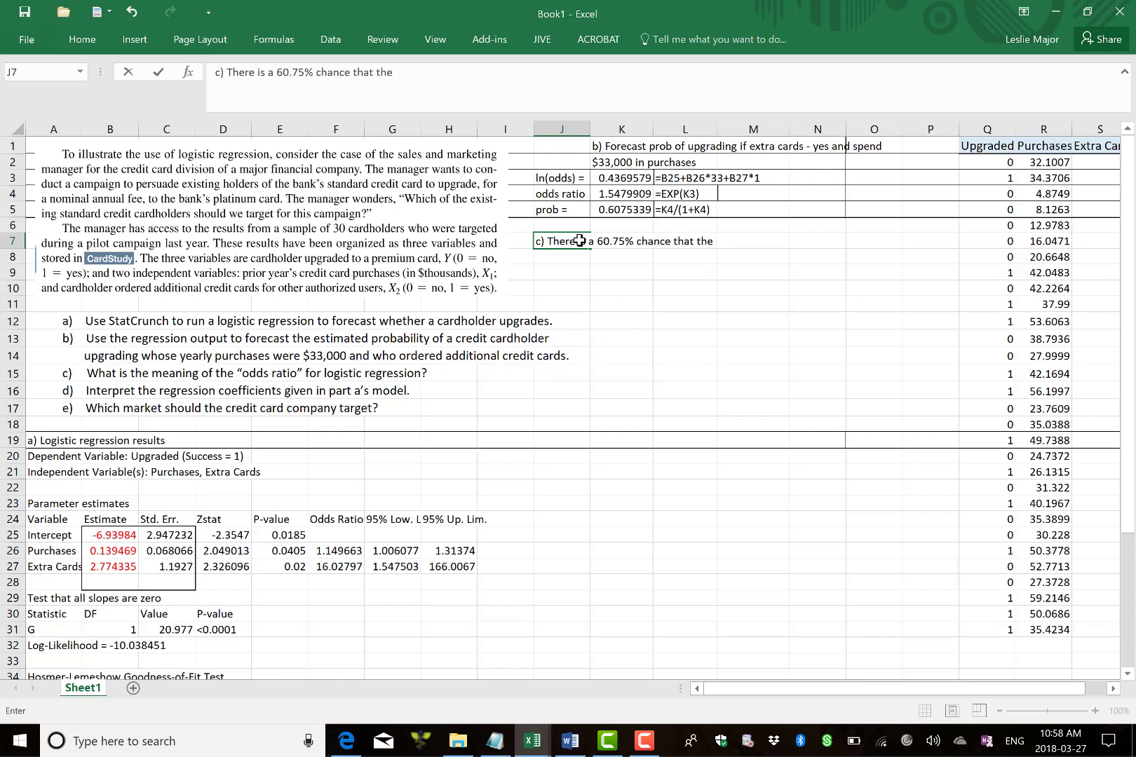
text( su)
key(BackSpace)
text(u)
key(BackSpace)
key(BackSpace)
text(customer who spends )
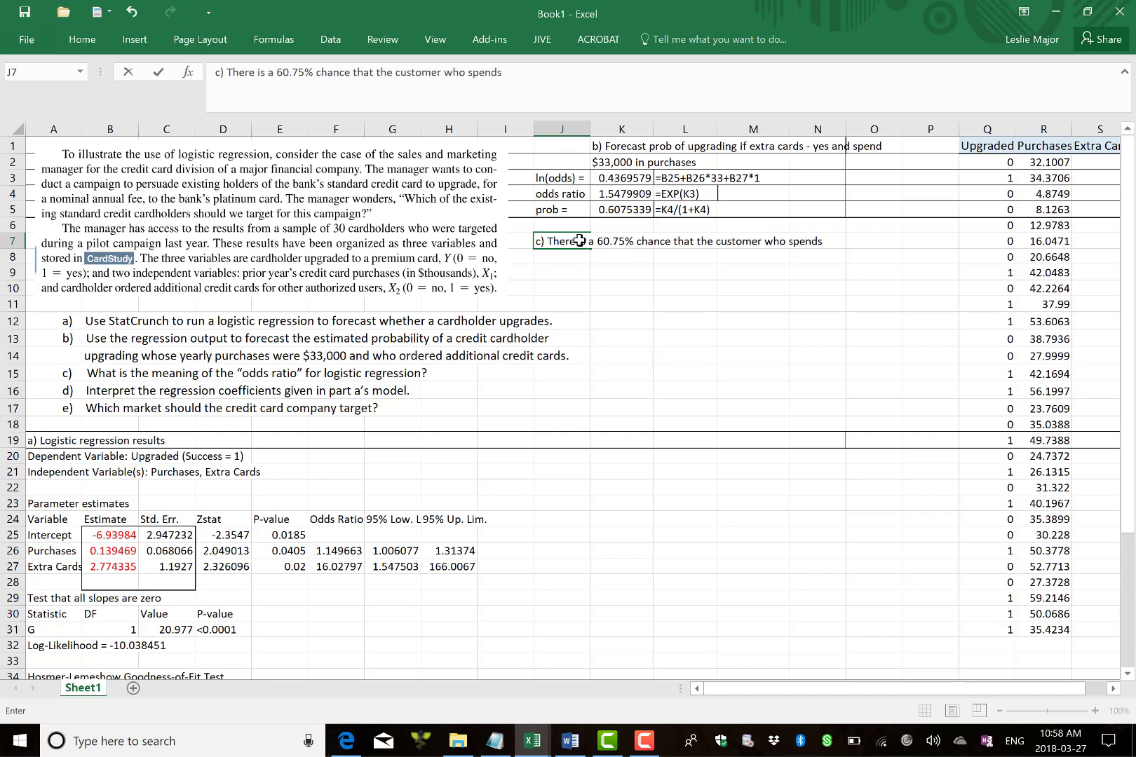
text($33,000 in)
key(Return)
text(purcha)
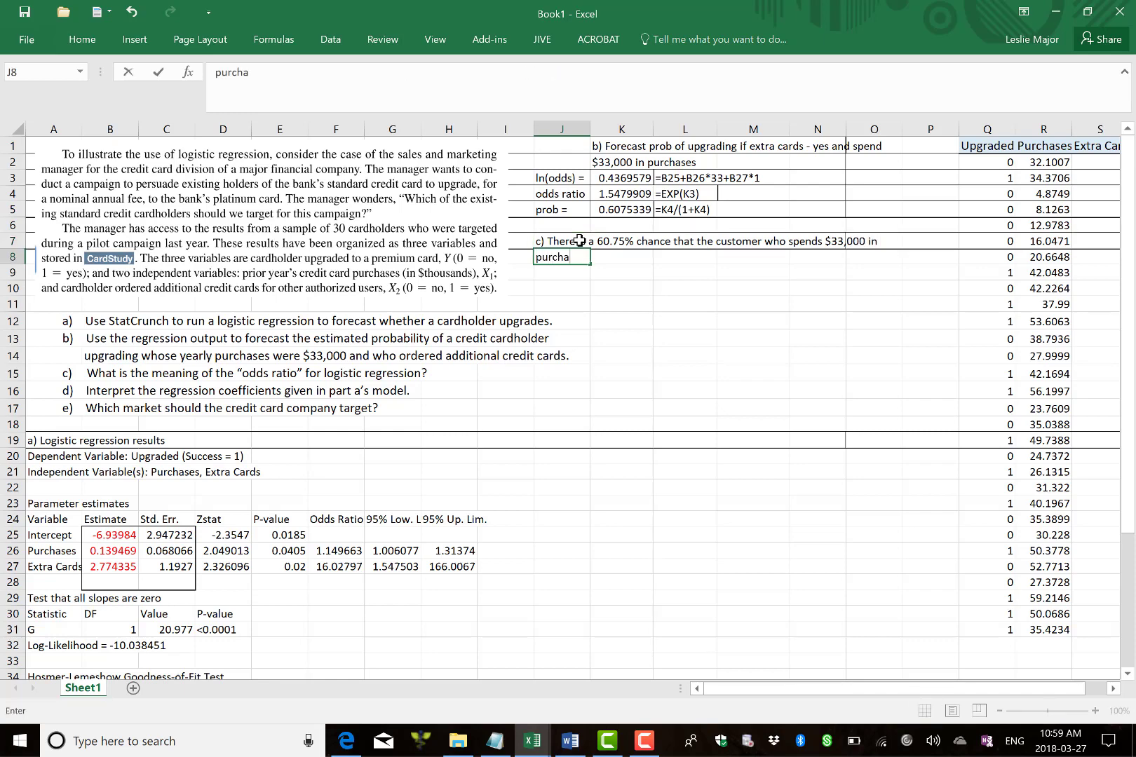
text(ses and has )
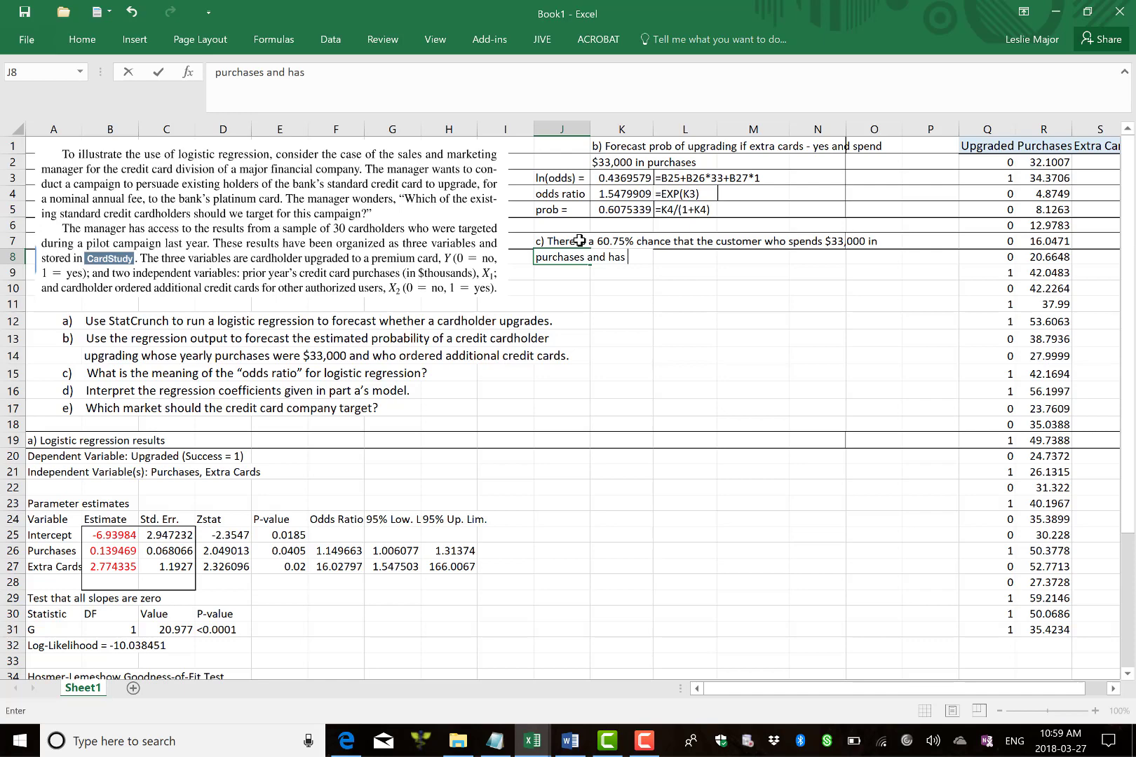
text(at least one )
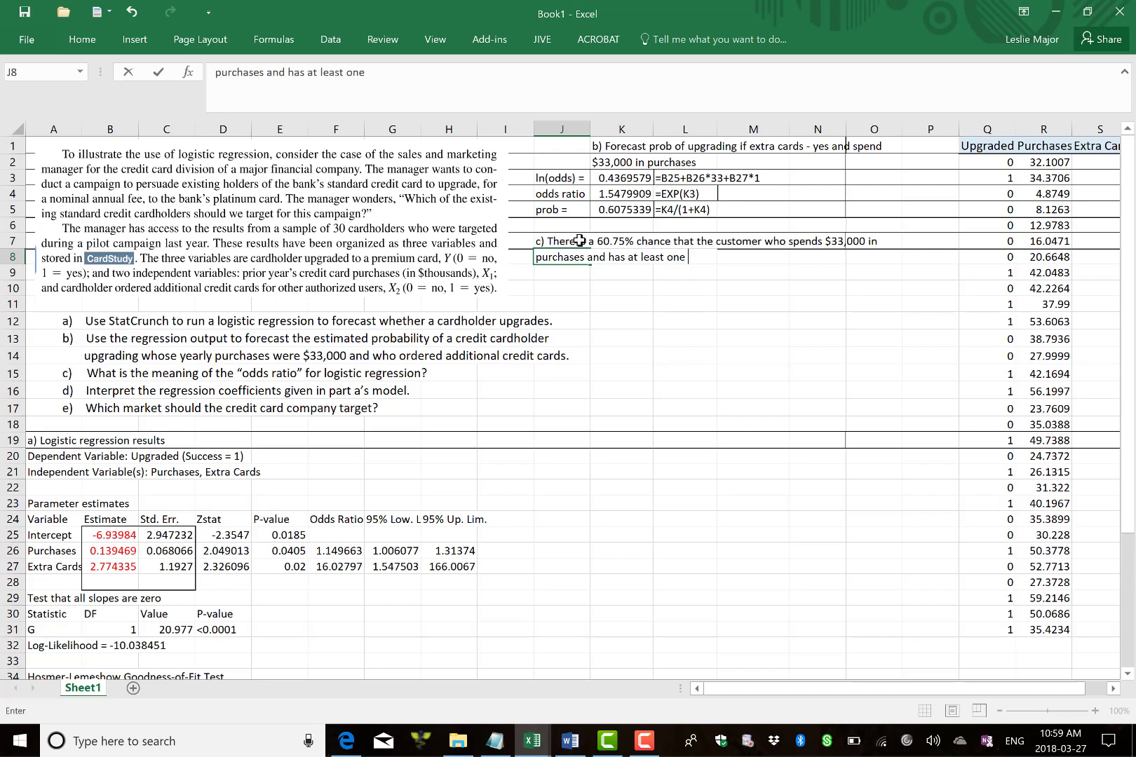
text(extra card)
text(will upgrade)
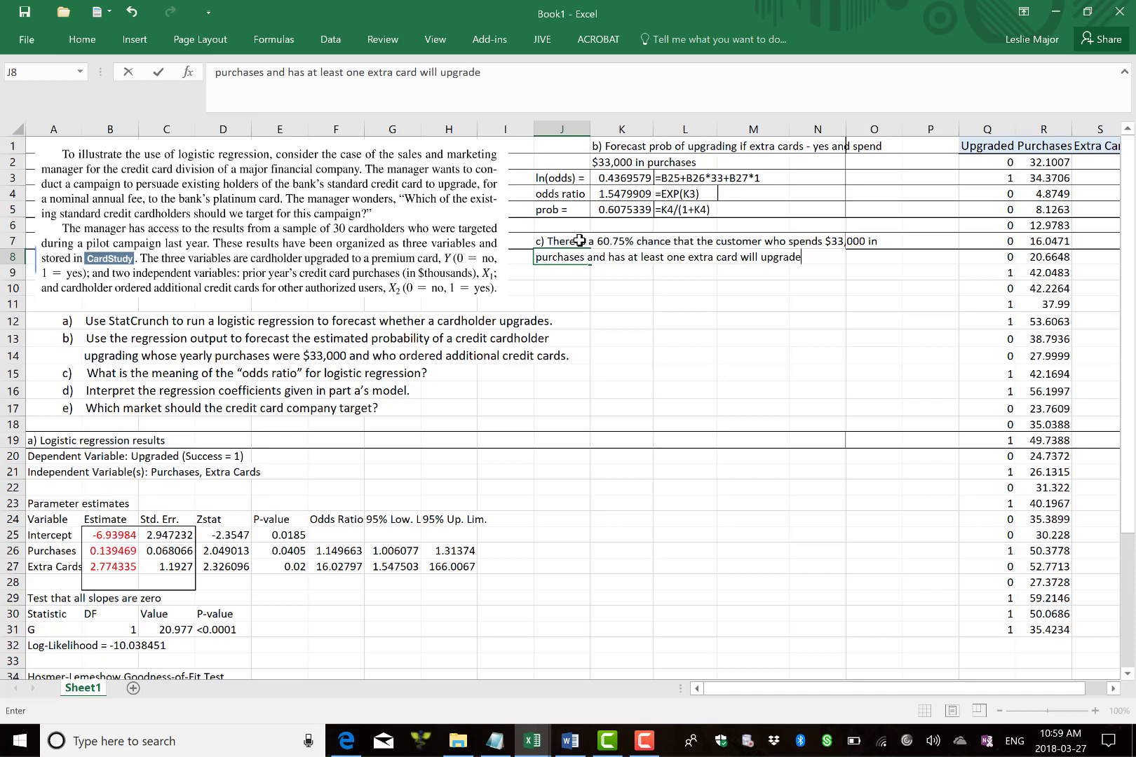
text( to platinum card.)
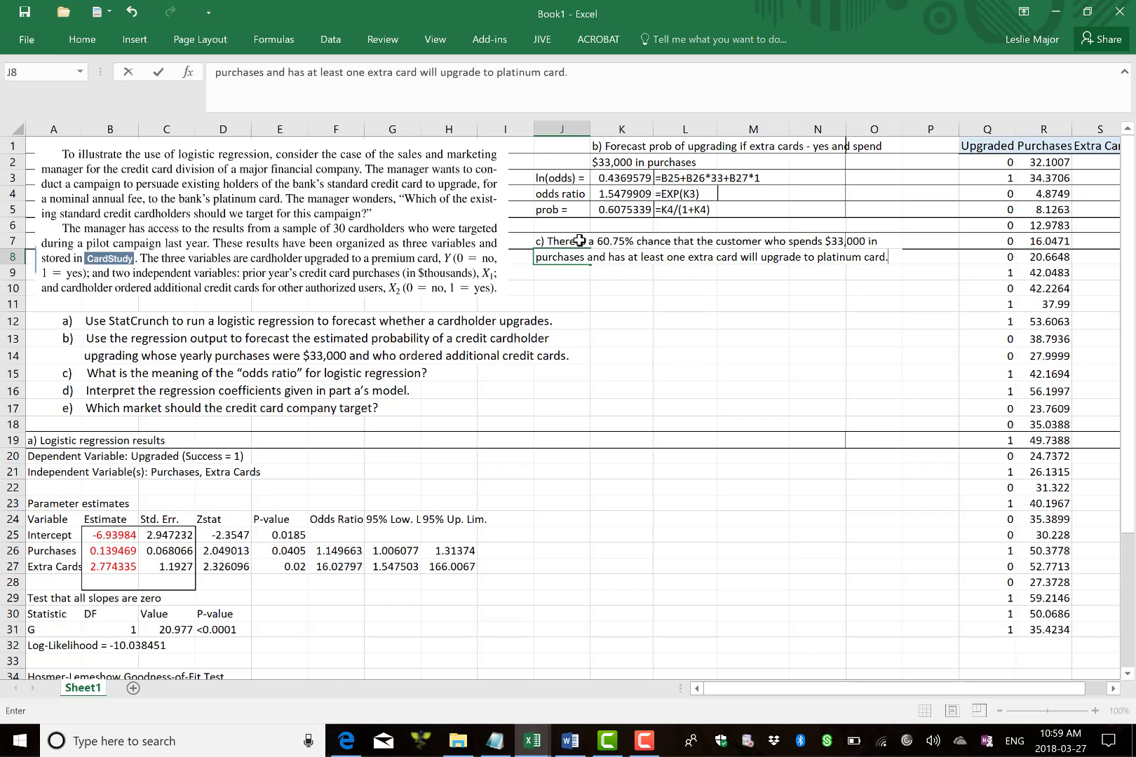
key(Return)
key(Return)
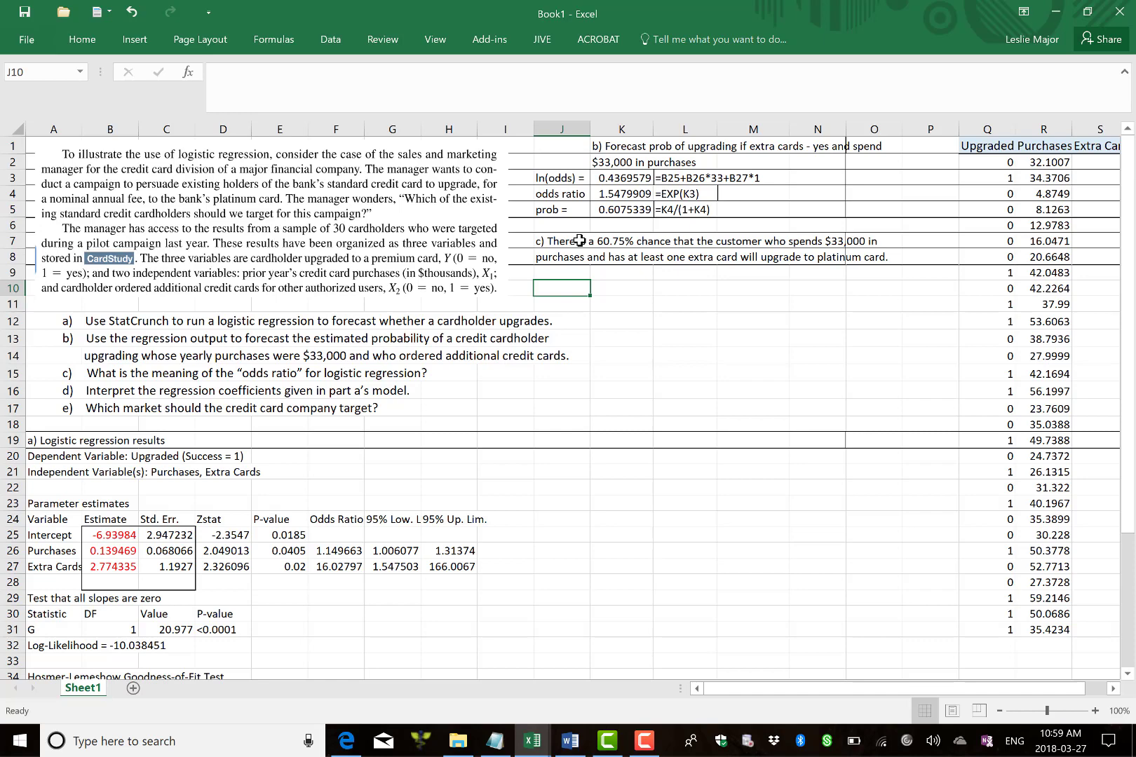
Step: Label J10 'e)' and test a $43,000 spending value in the K3 forecast formula
text(e)
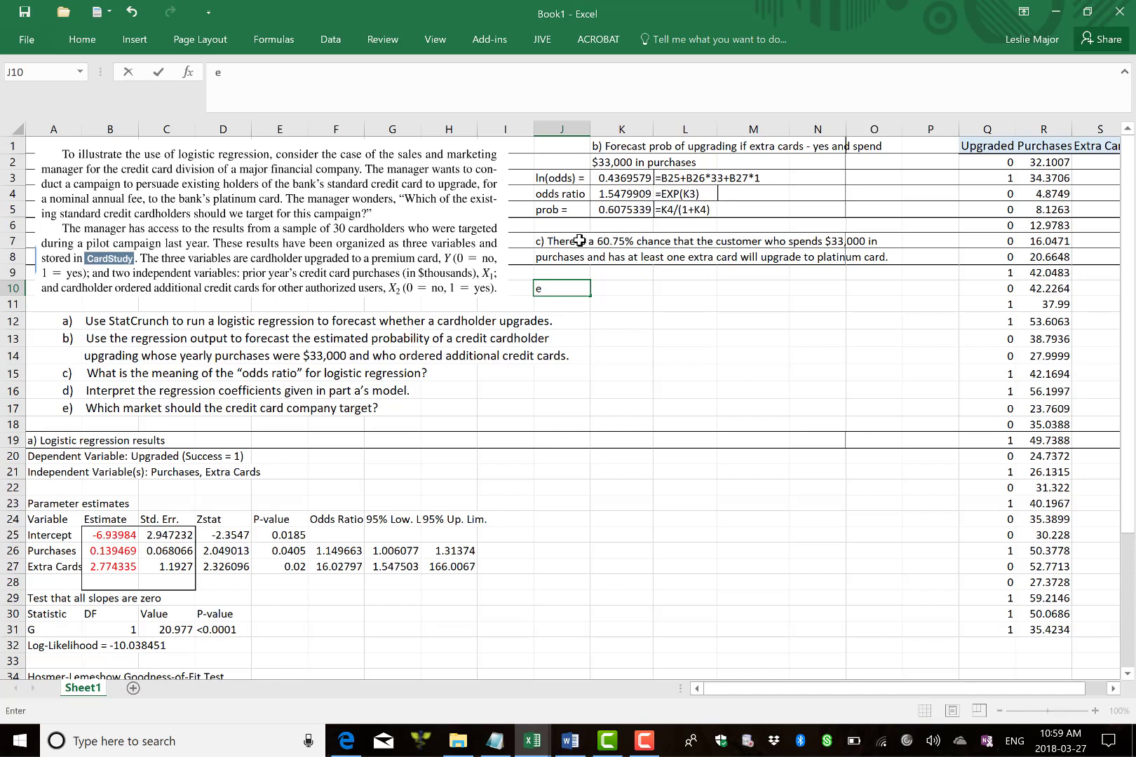
text())
key(Return)
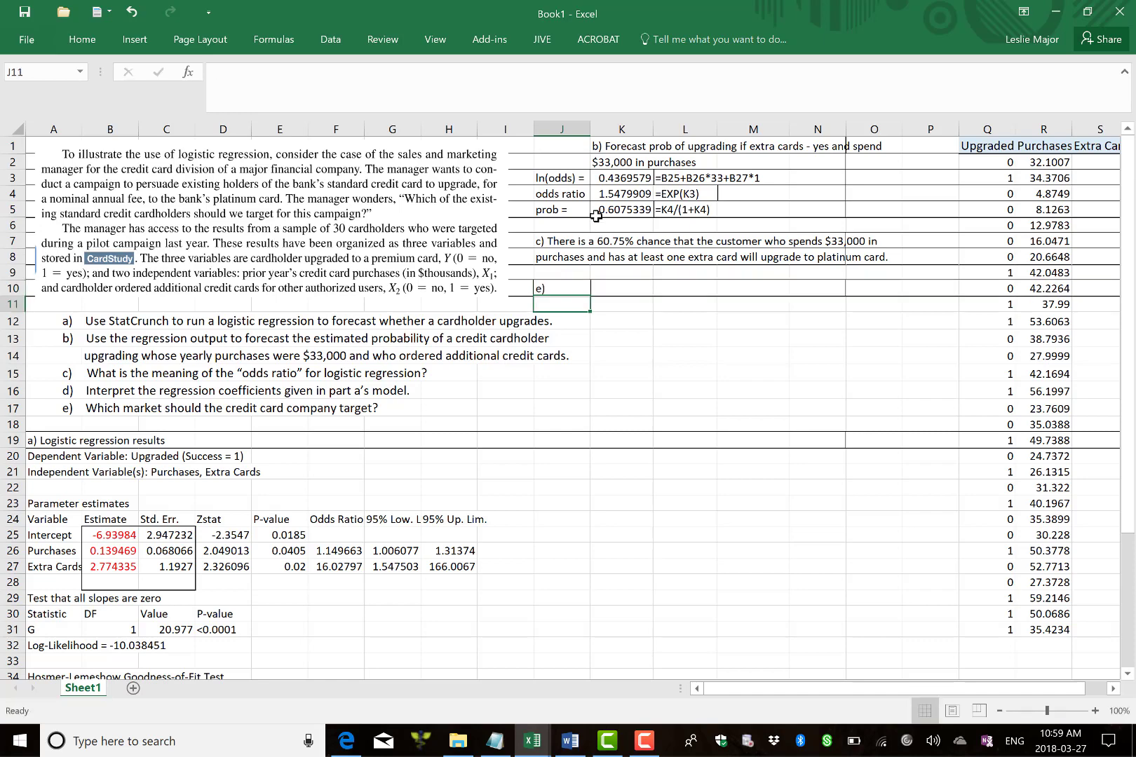
click(612, 180)
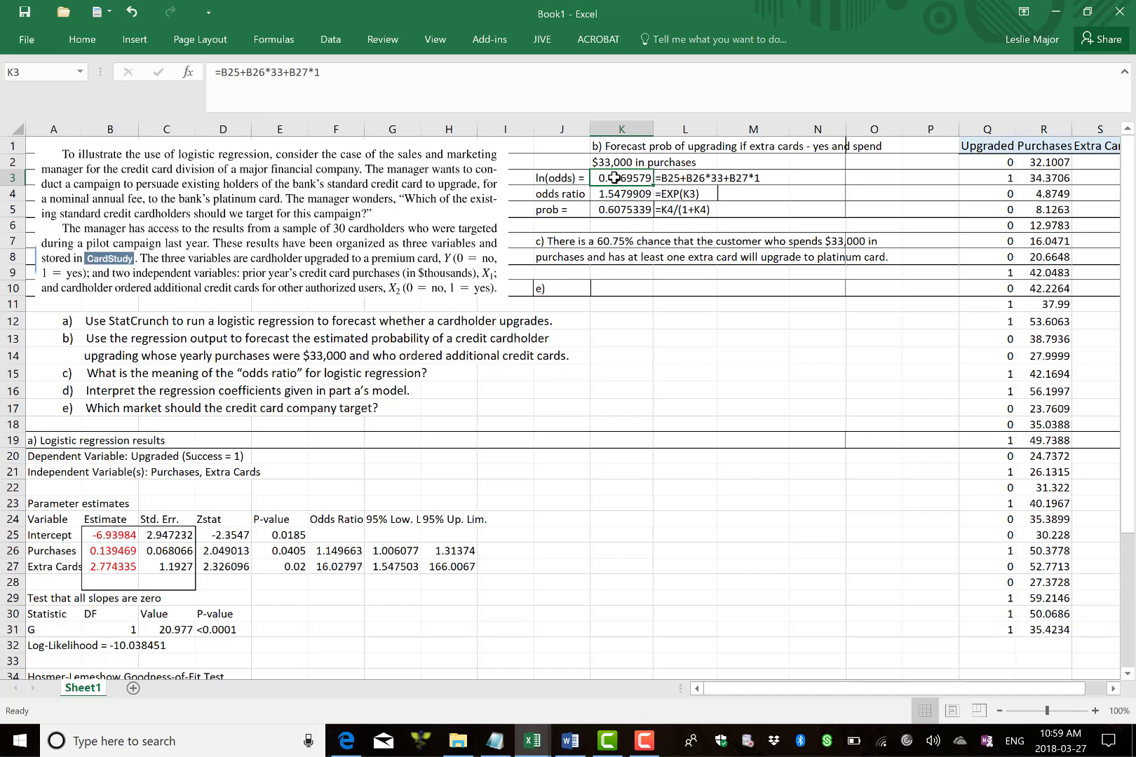
double_click(628, 179)
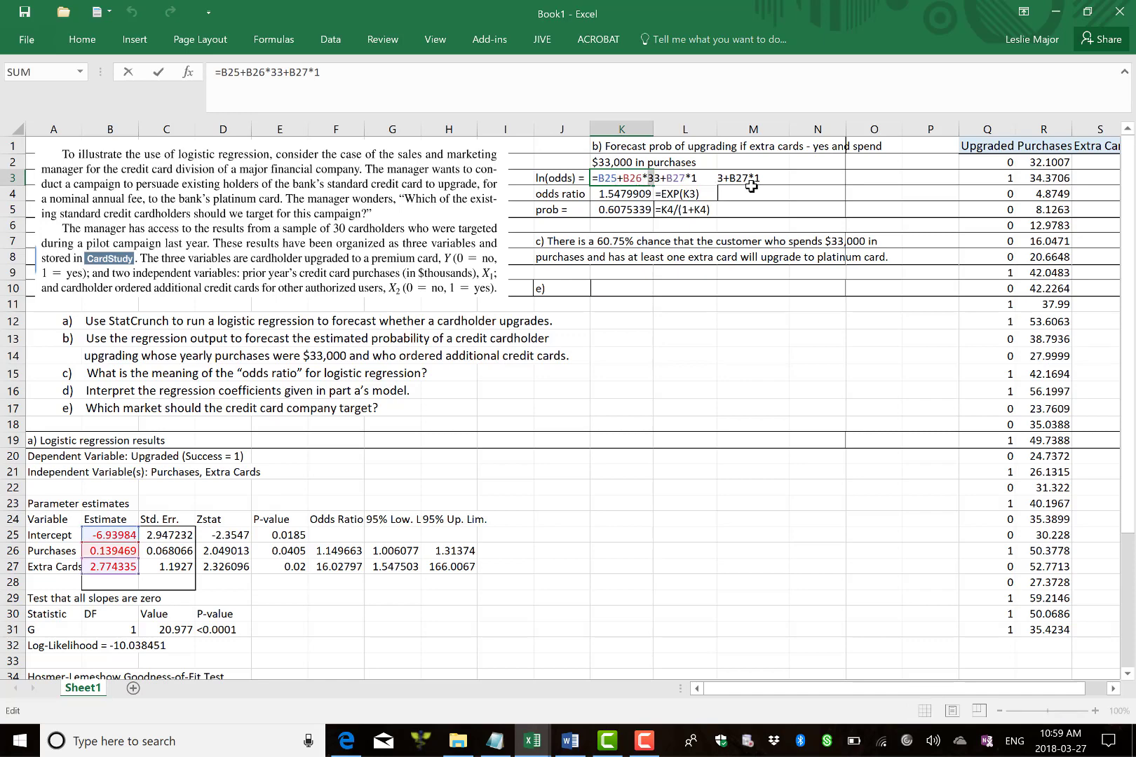
key(BackSpace)
text(4)
key(BackSpace)
text(3)
key(Return)
key(Return)
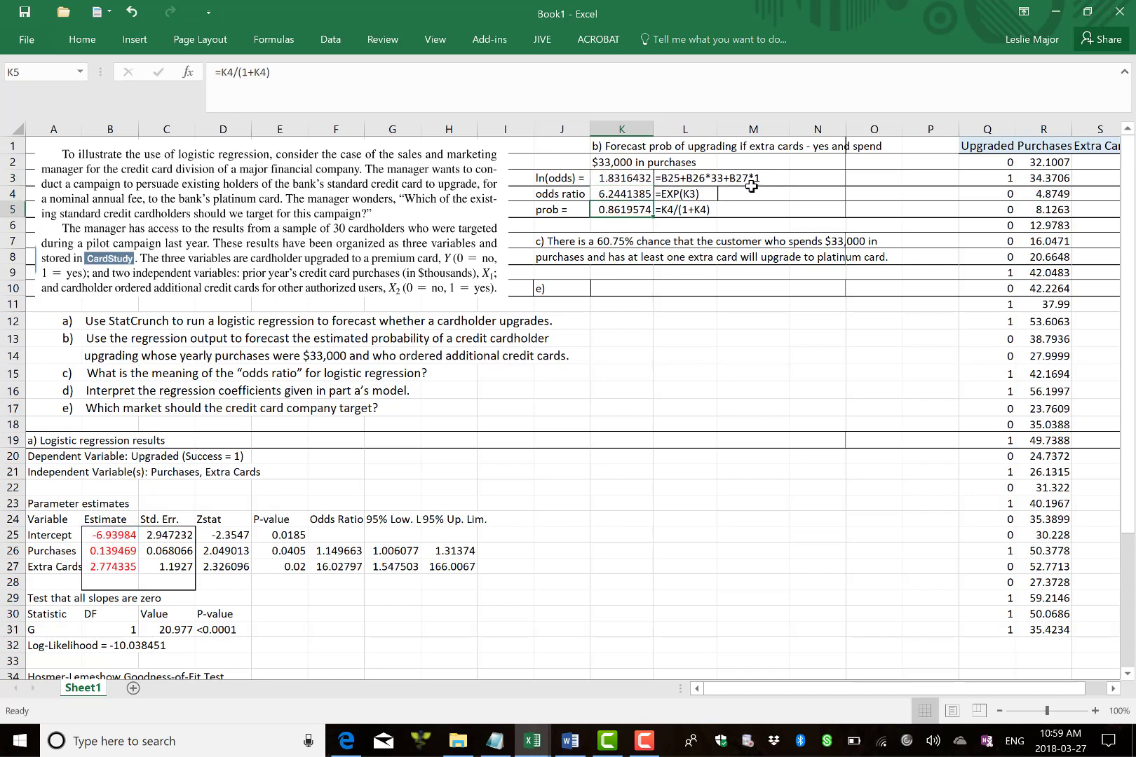
Step: Change the forecast spending to $53,000 and check the Extra Cards coefficient
key(Up)
key(Up)
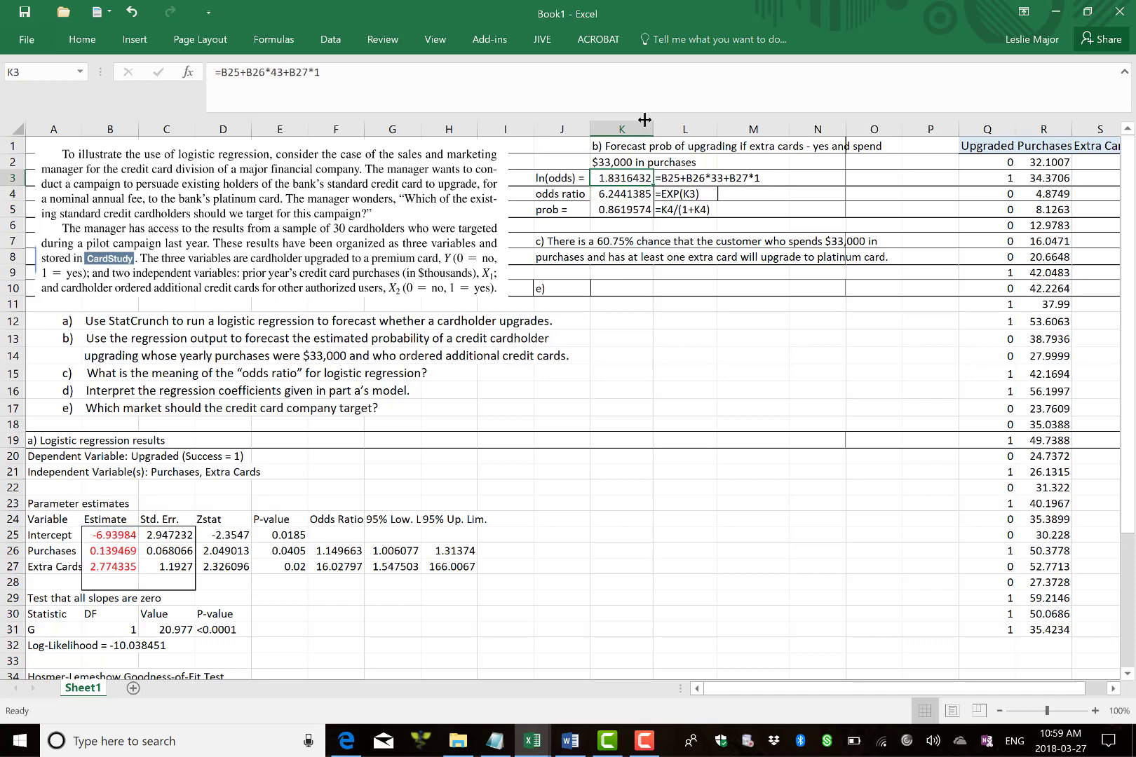
double_click(617, 178)
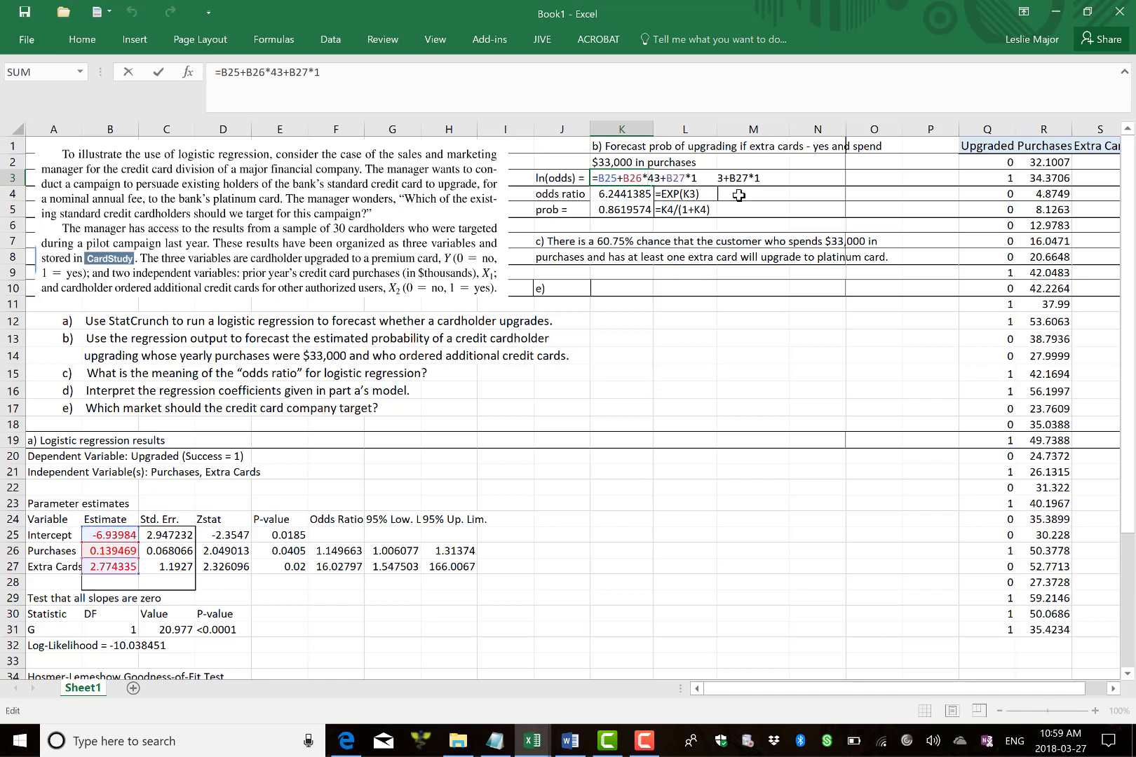
key(BackSpace)
text(3)
key(Return)
key(Return)
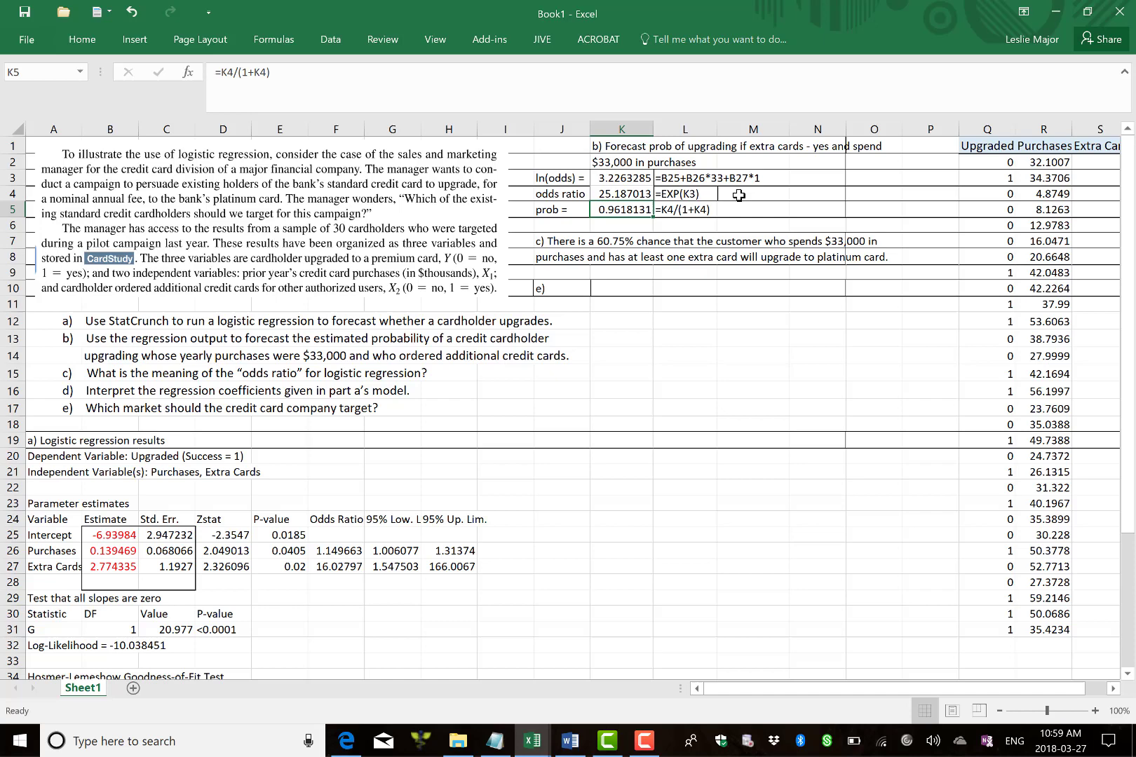
key(Down)
key(Down)
key(Down)
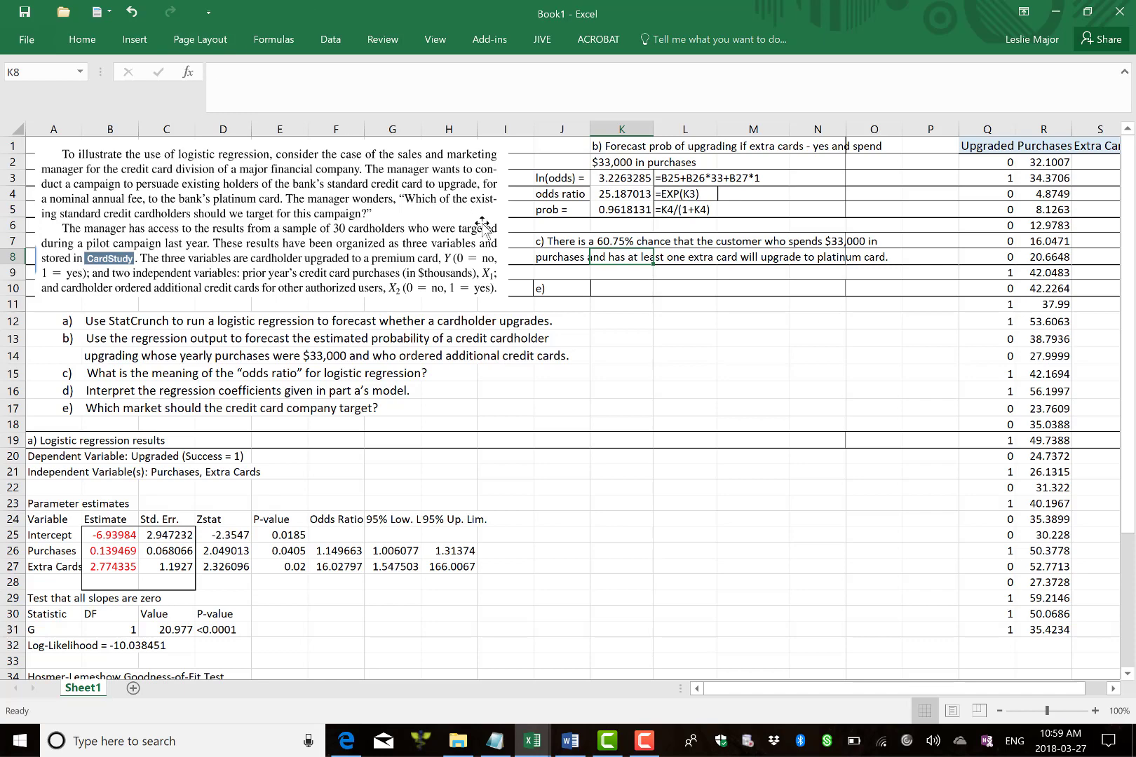
click(617, 293)
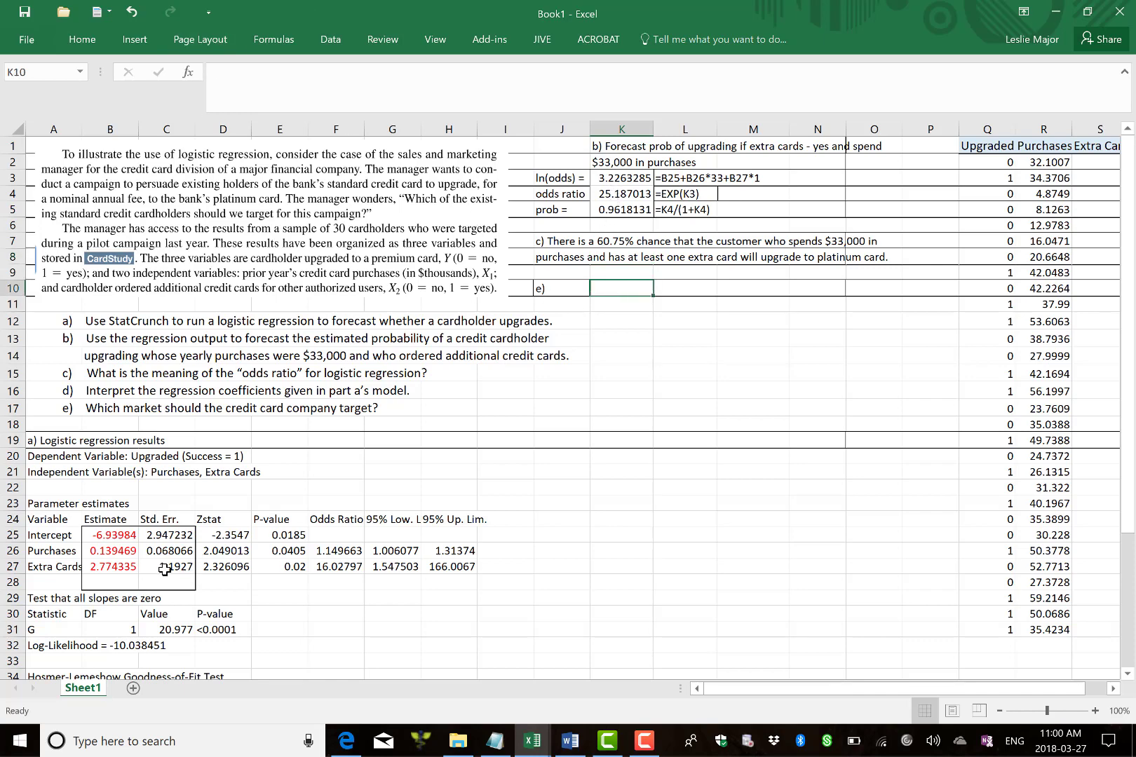
click(121, 569)
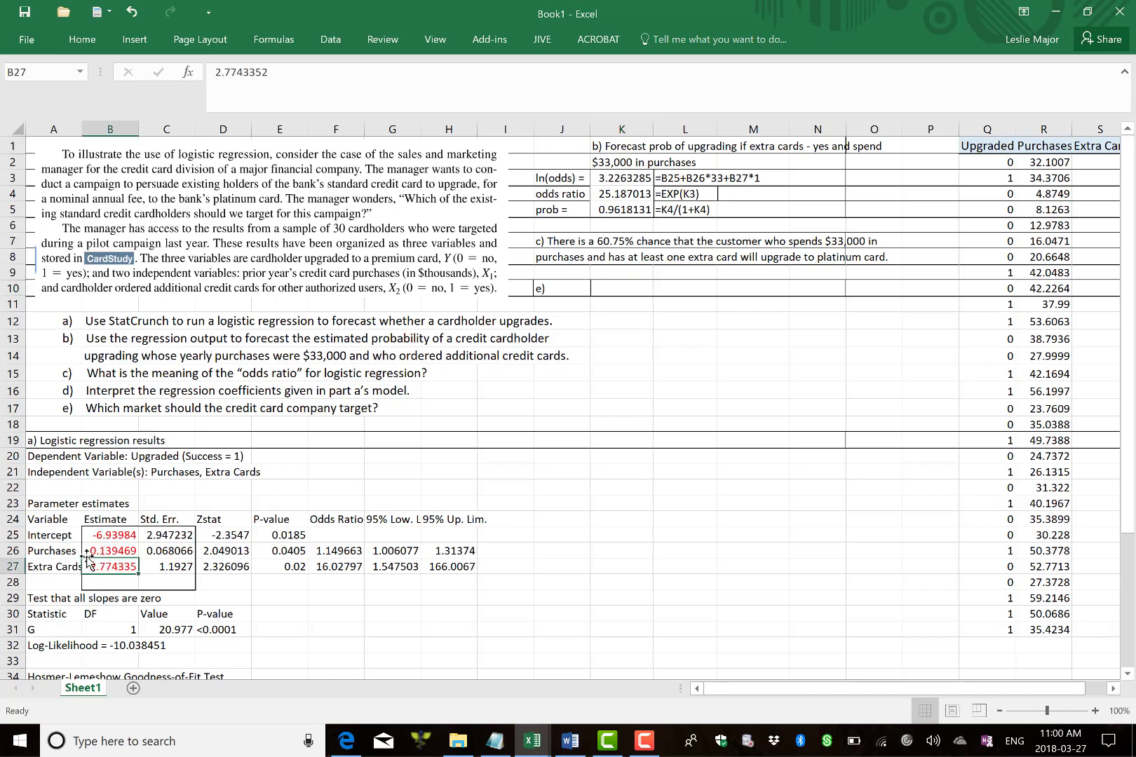
Step: Recalculate the forecast with the extra-cards multiplier set to 0
click(623, 181)
double_click(624, 181)
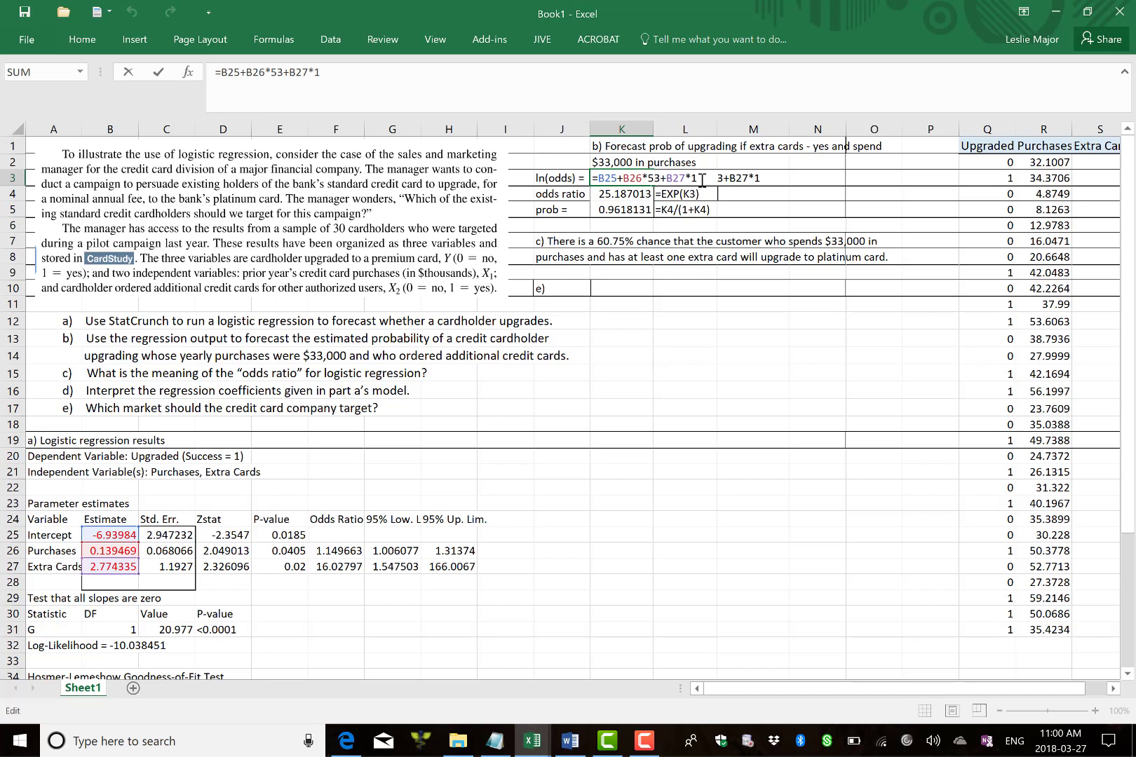
key(BackSpace)
text(0)
key(Return)
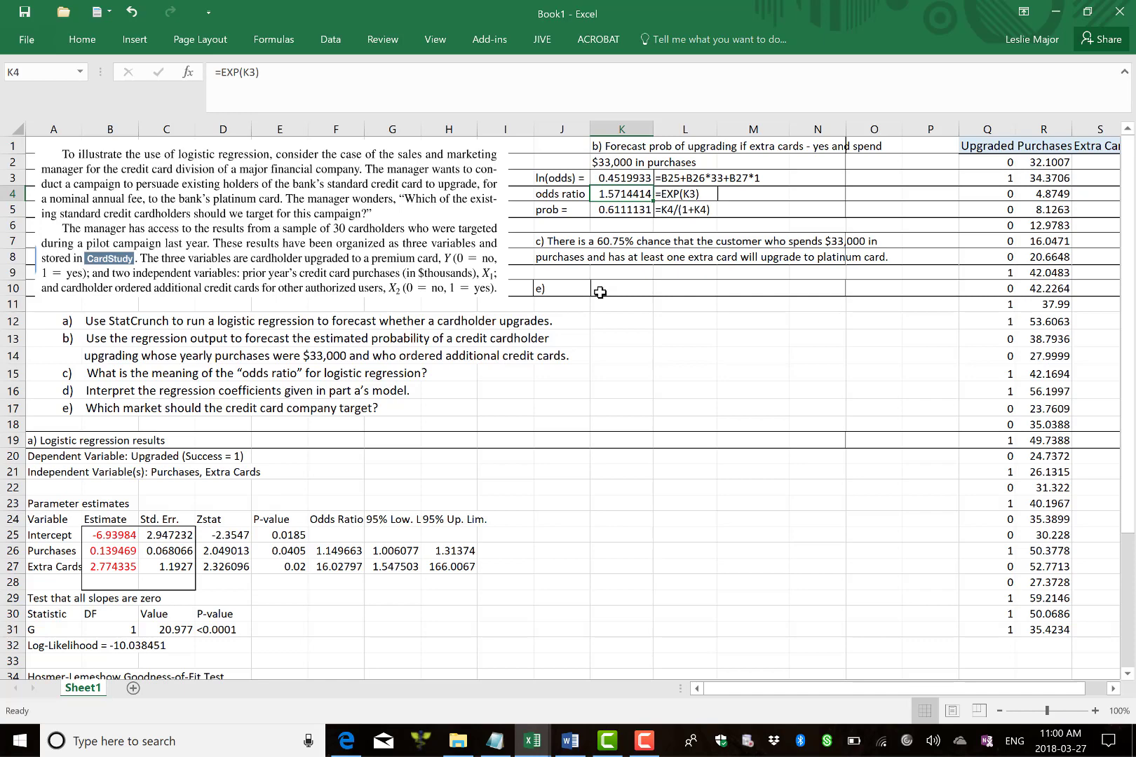
Step: Restore the K3 formula to =B25+B26*33+B27*1
double_click(638, 178)
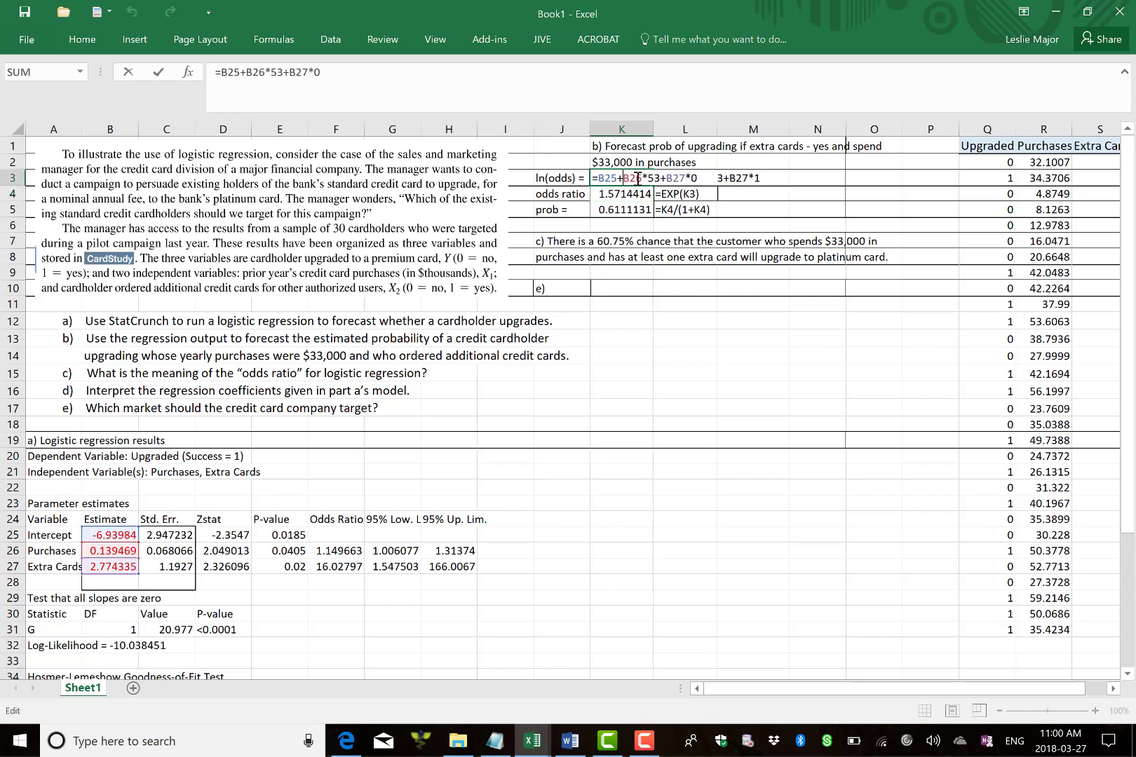
click(649, 178)
key(Delete)
text(3)
click(696, 178)
key(BackSpace)
text(1)
key(Return)
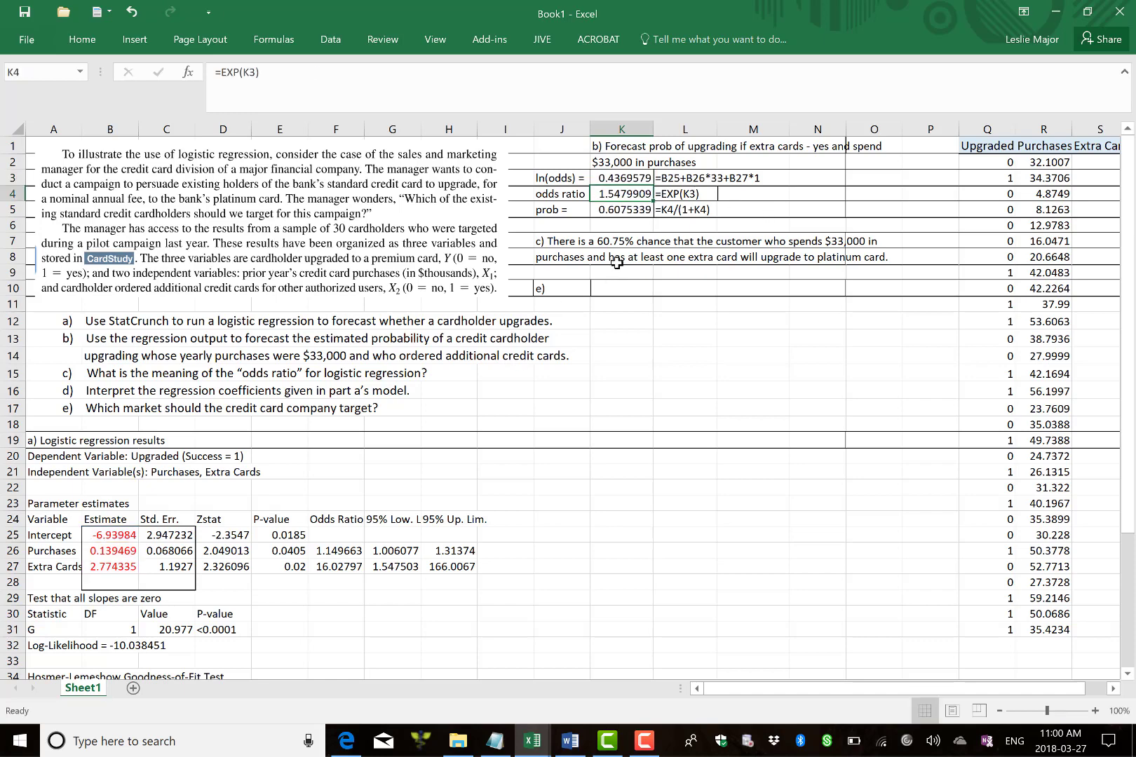
double_click(582, 286)
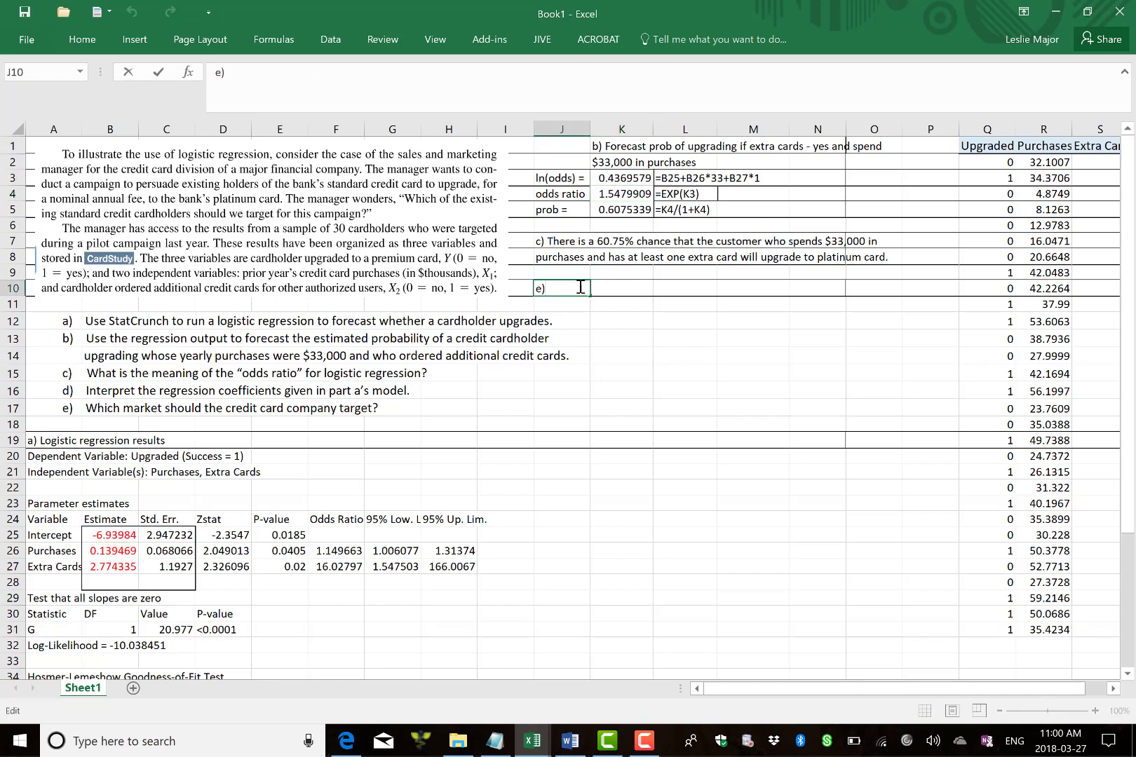
Step: Type 'Target market: customers with extra cards who spend over' and test $40,000 and $50,000 forecasts
text(Target market: )
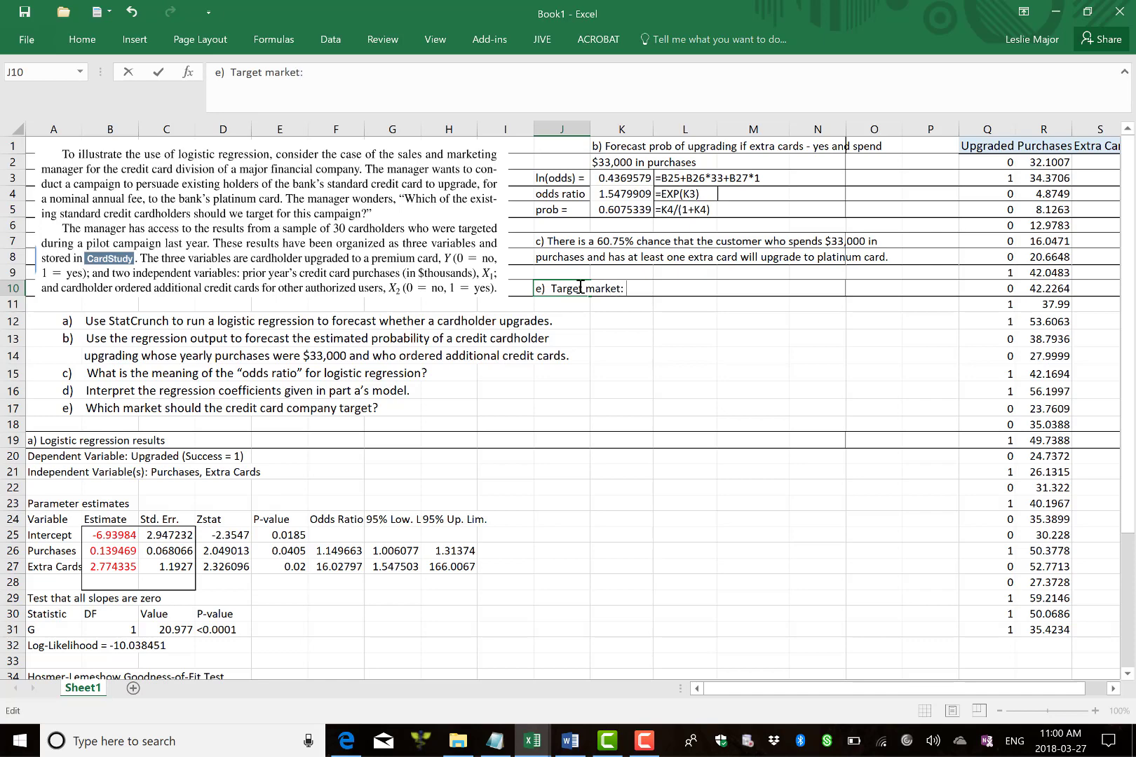
text(customers with ex)
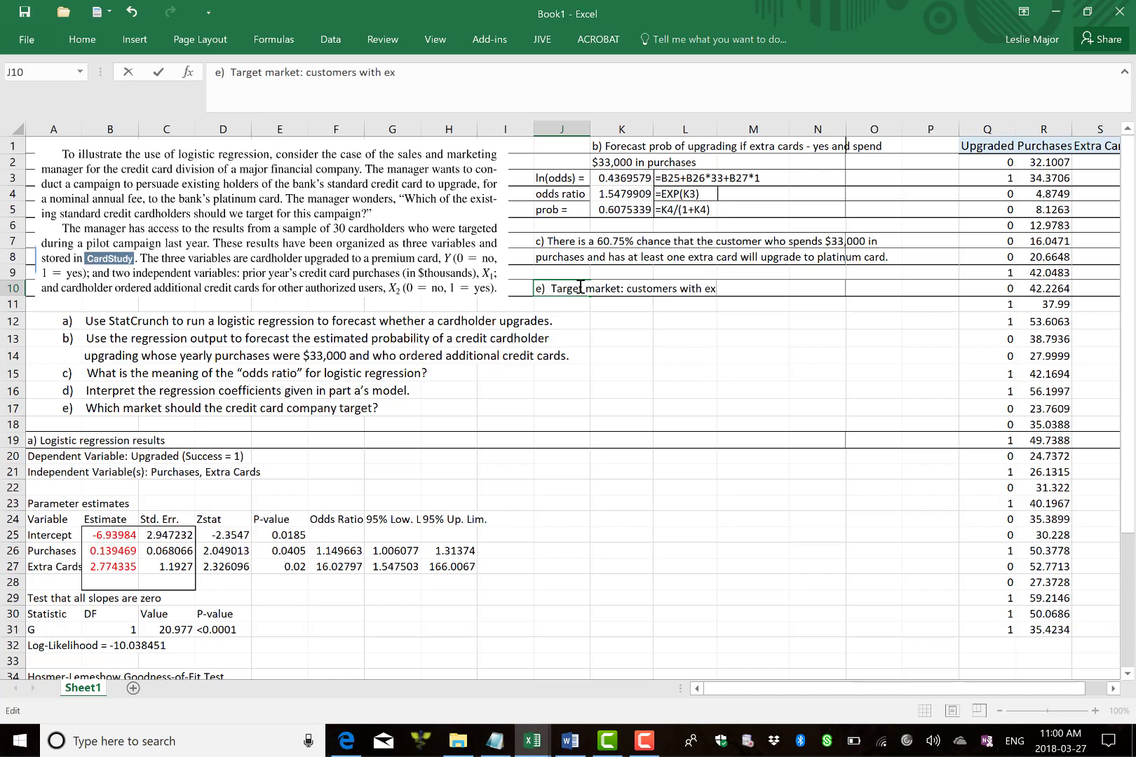
text(tra cards who spend )
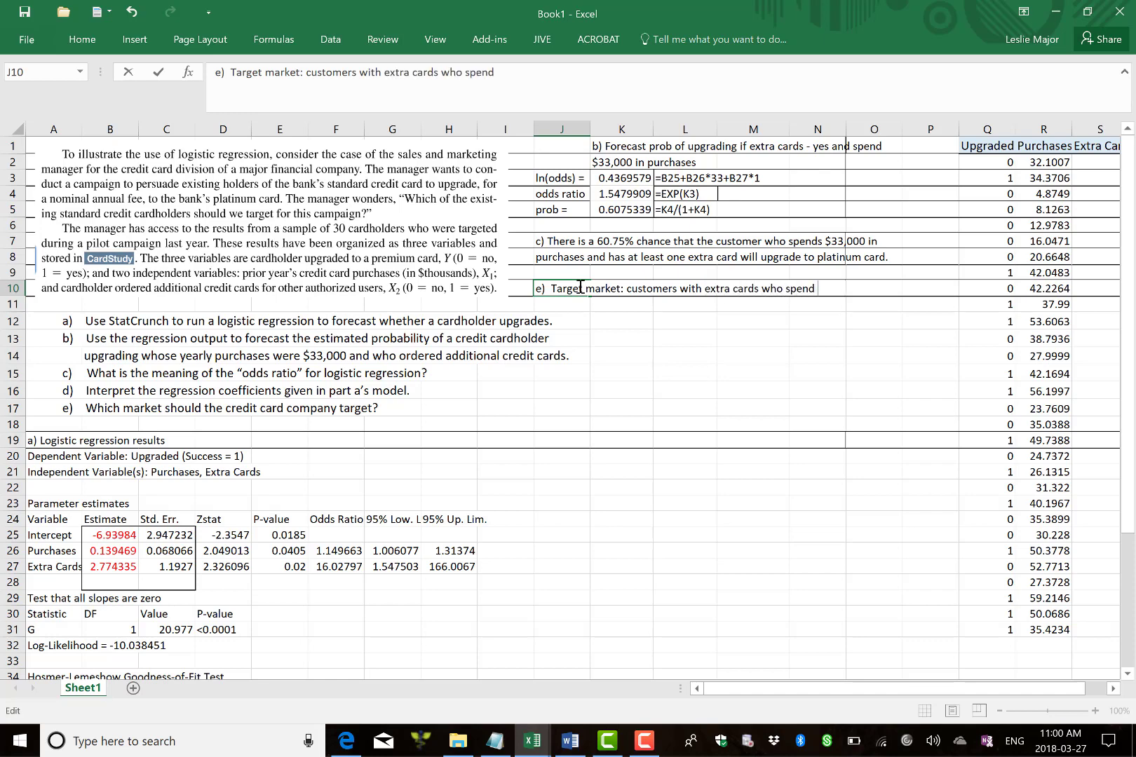
text(over)
key(Return)
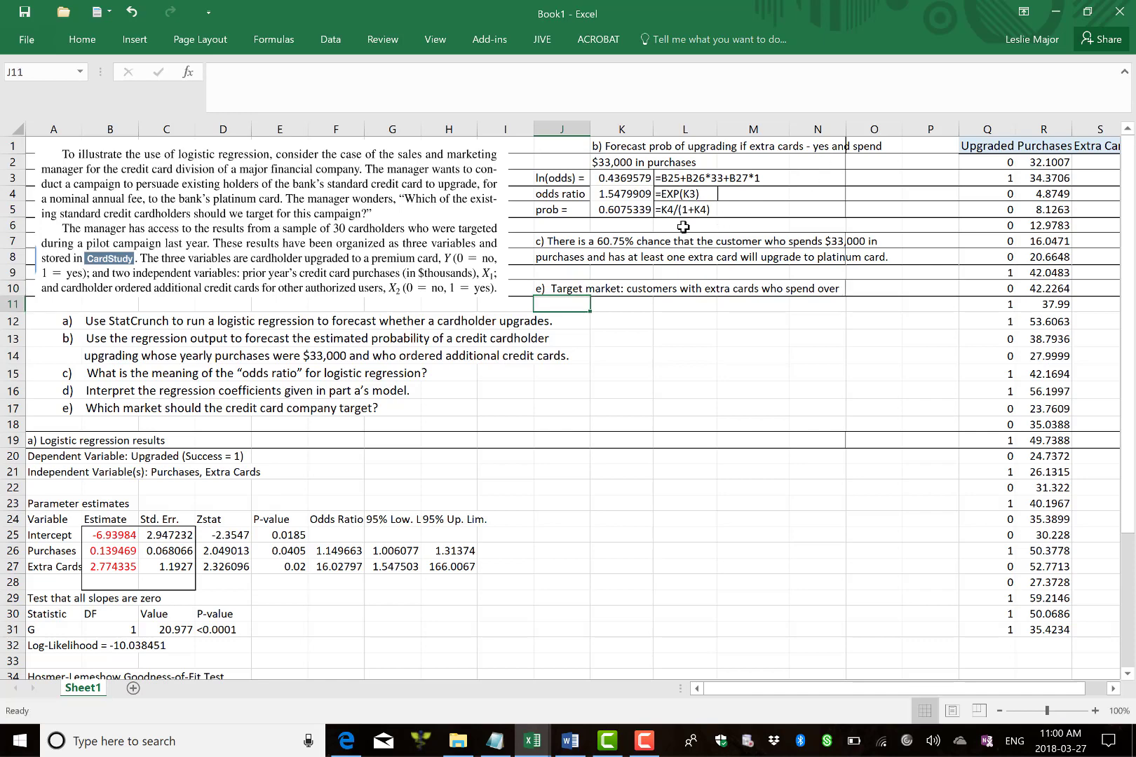
double_click(624, 179)
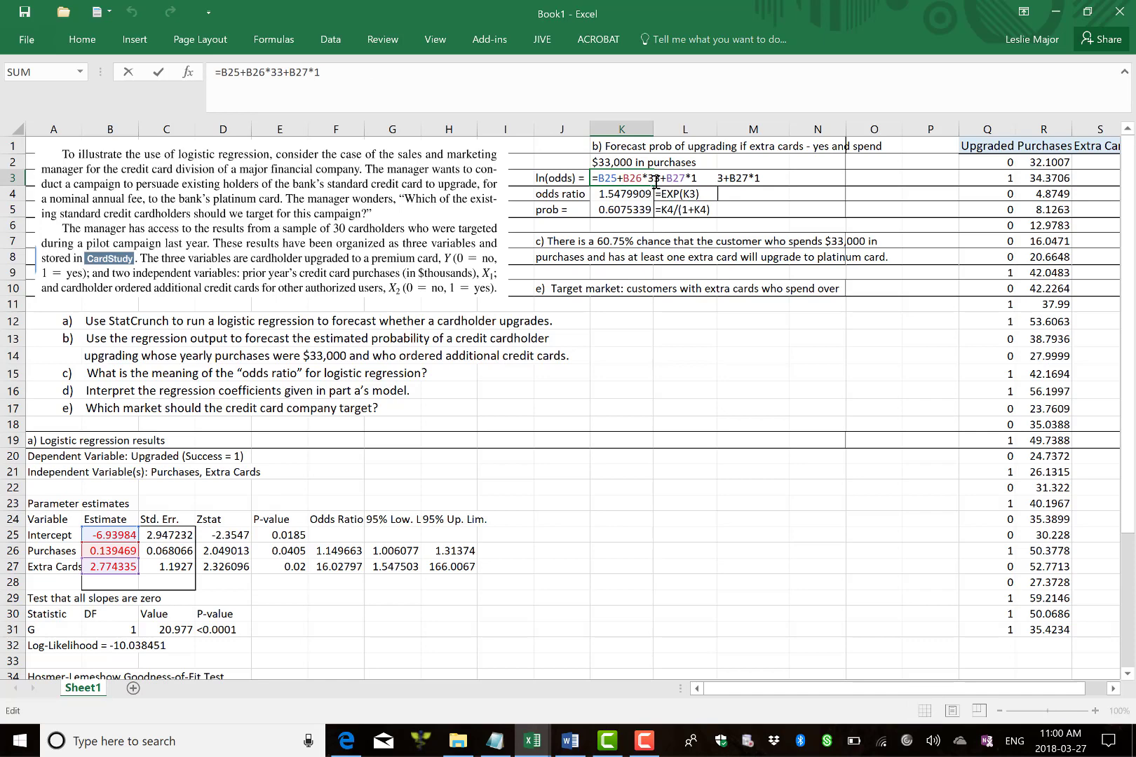
double_click(652, 179)
text(40)
key(Return)
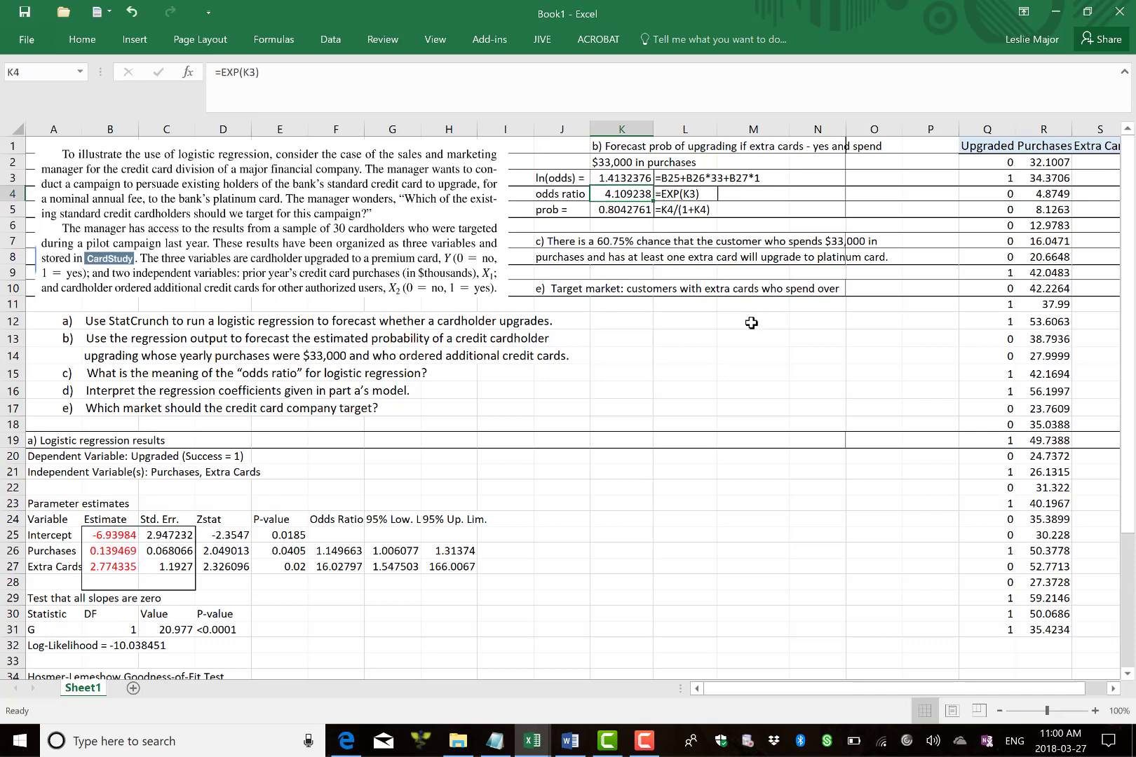
double_click(633, 179)
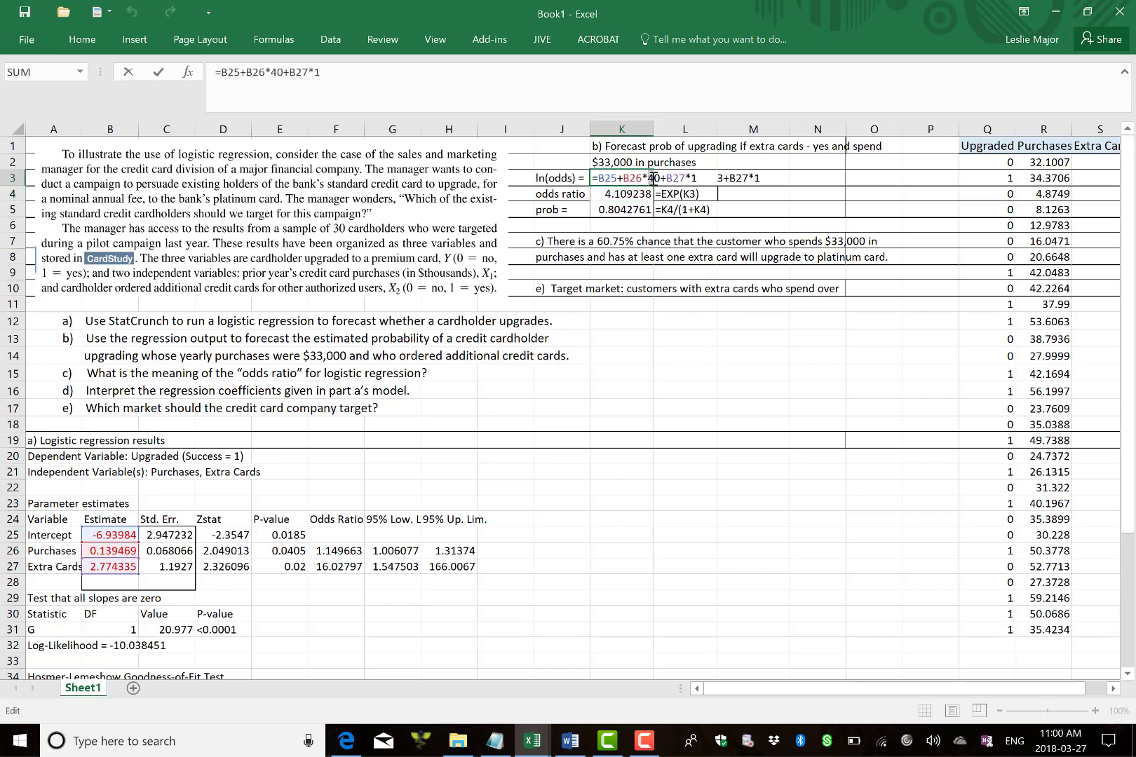
click(652, 178)
key(BackSpace)
text(5)
key(Return)
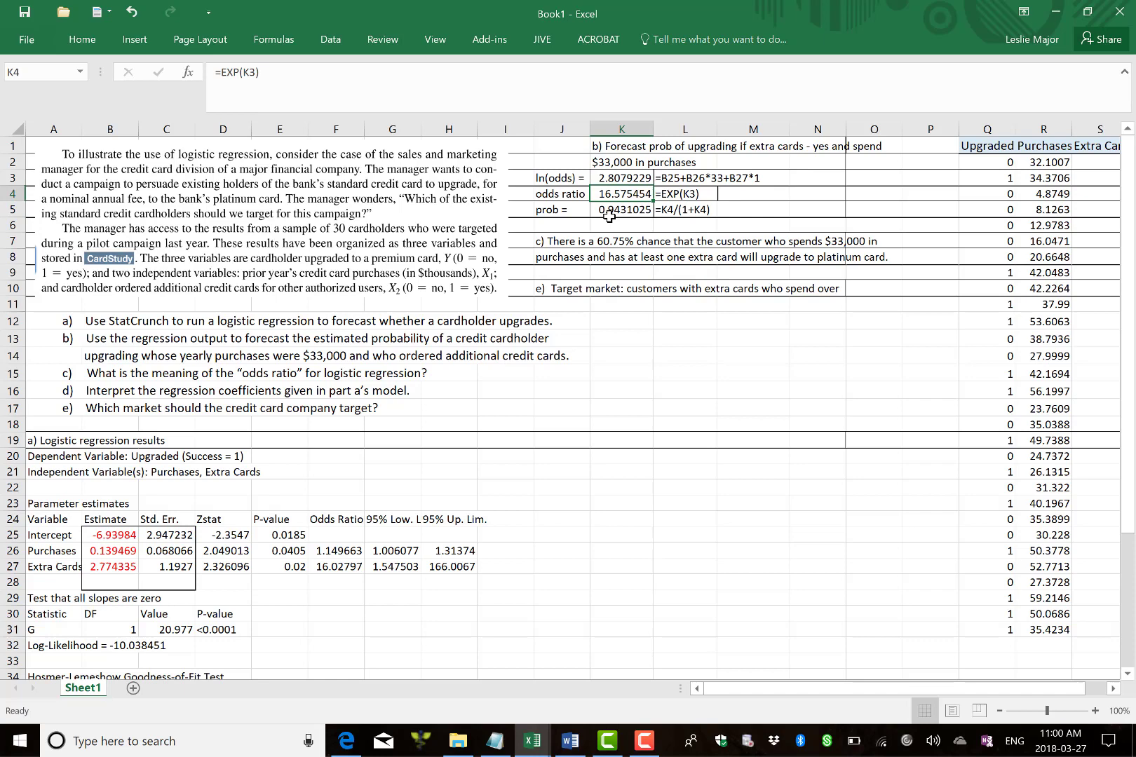
Step: Complete the part e answer with '$50,000 on purchases..'
double_click(573, 289)
key(End)
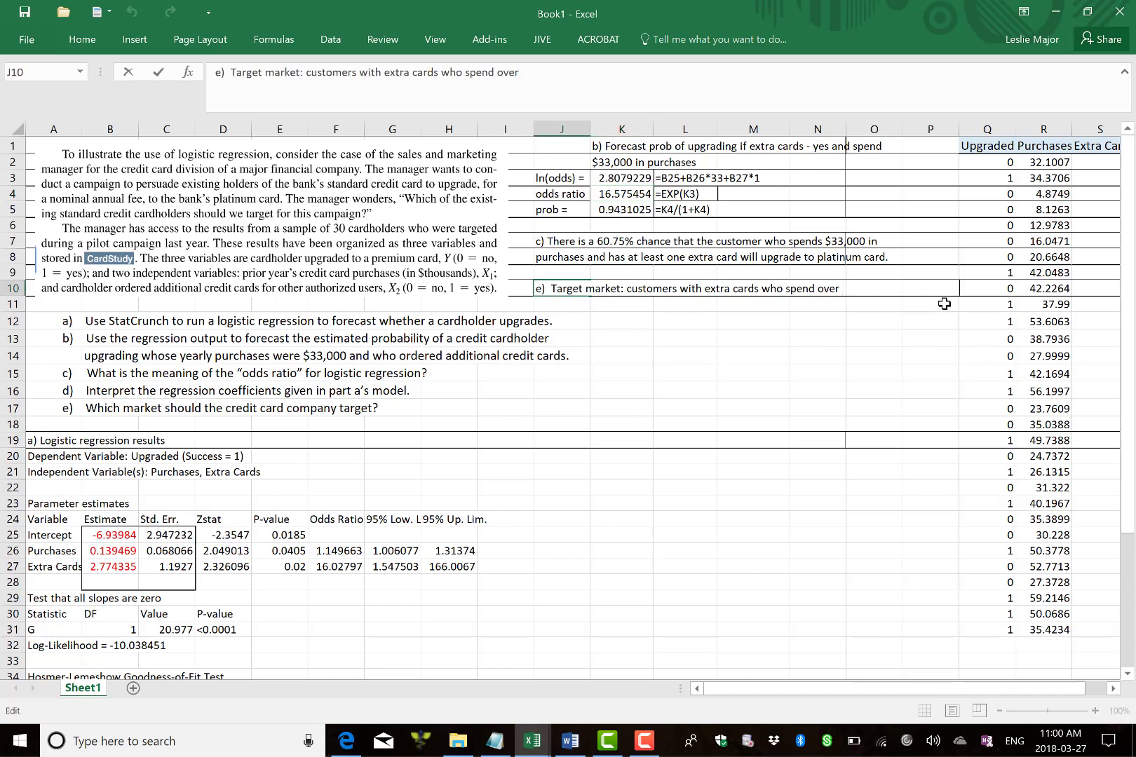
text($50,000 on)
key(Return)
text(pur)
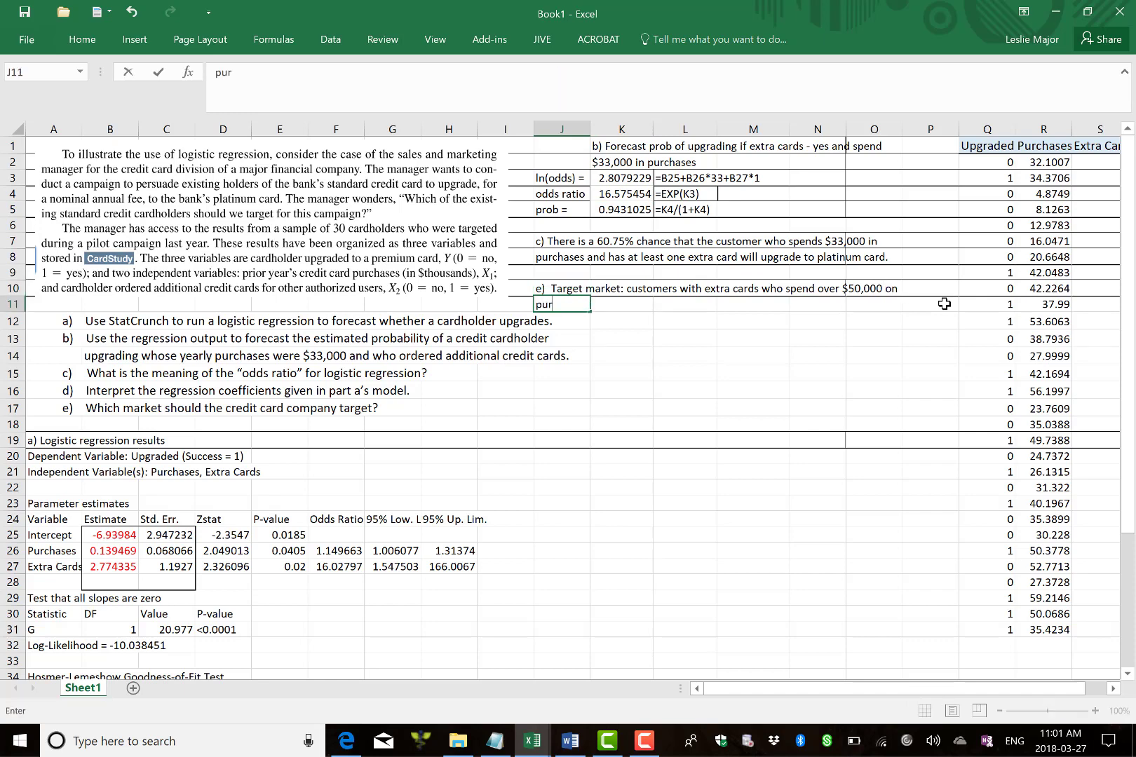
text(chases..)
click(877, 364)
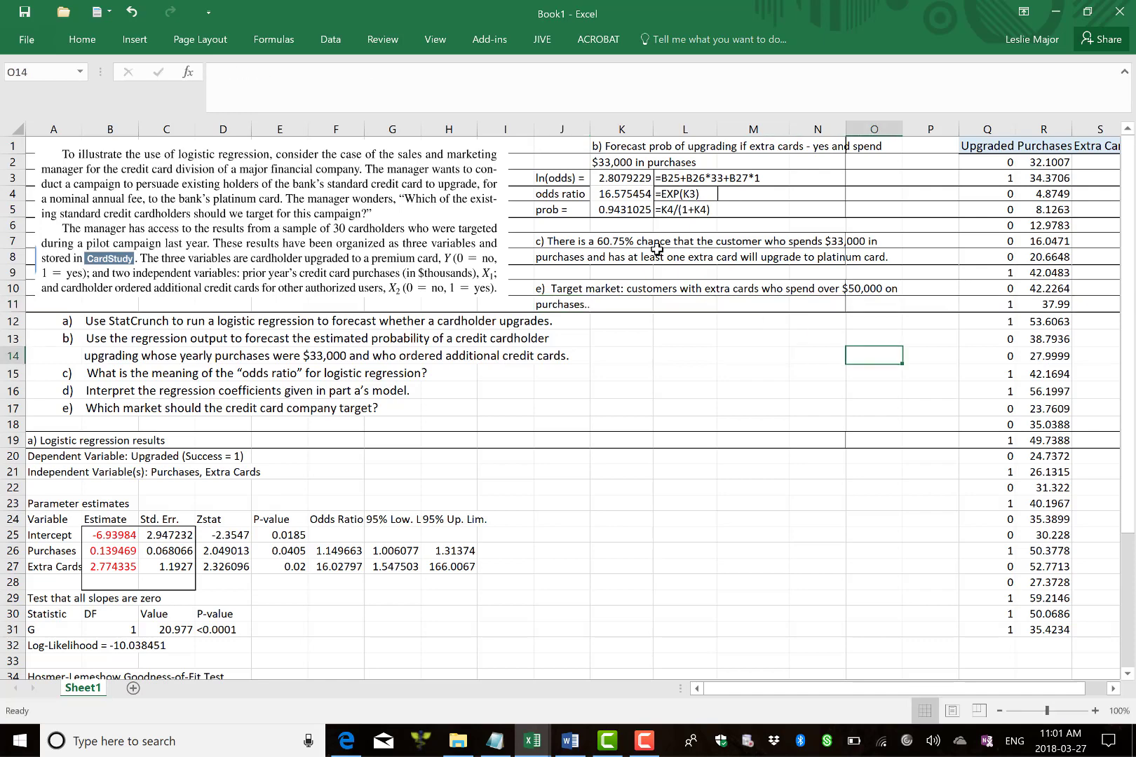
Step: Set the K3 spending value back to 33, restoring probability 0.6075339 in K5
click(633, 211)
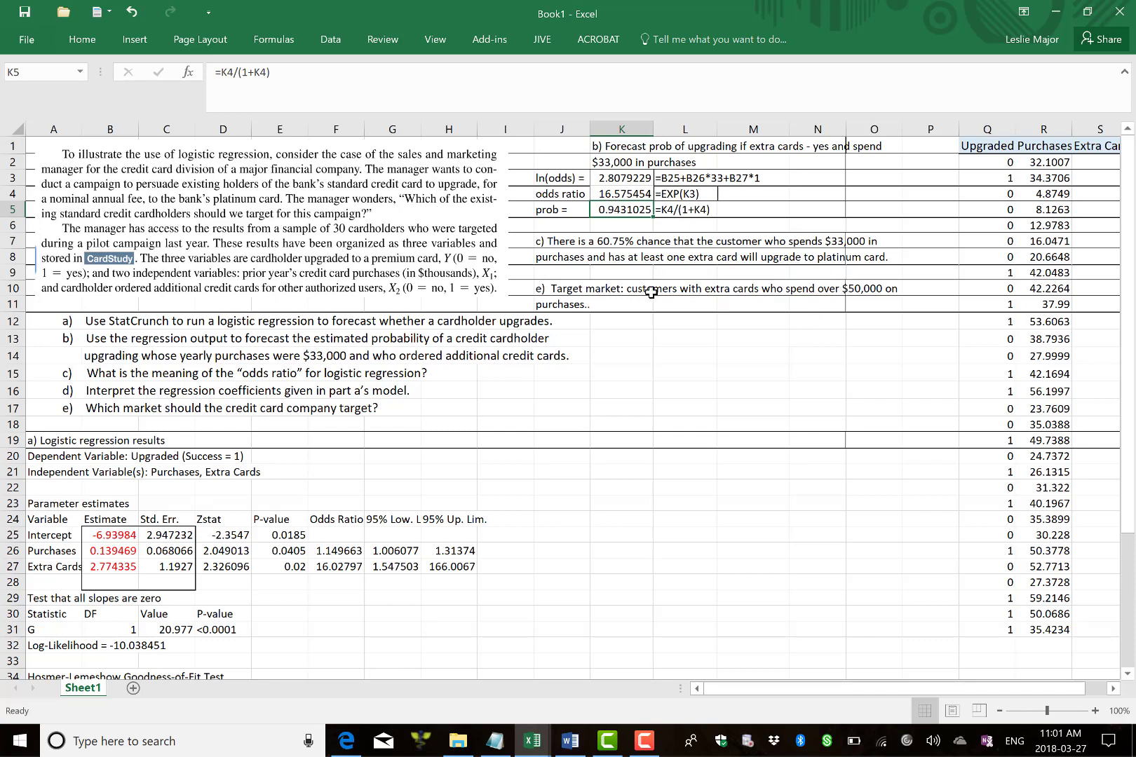
double_click(643, 179)
double_click(646, 179)
text(50)
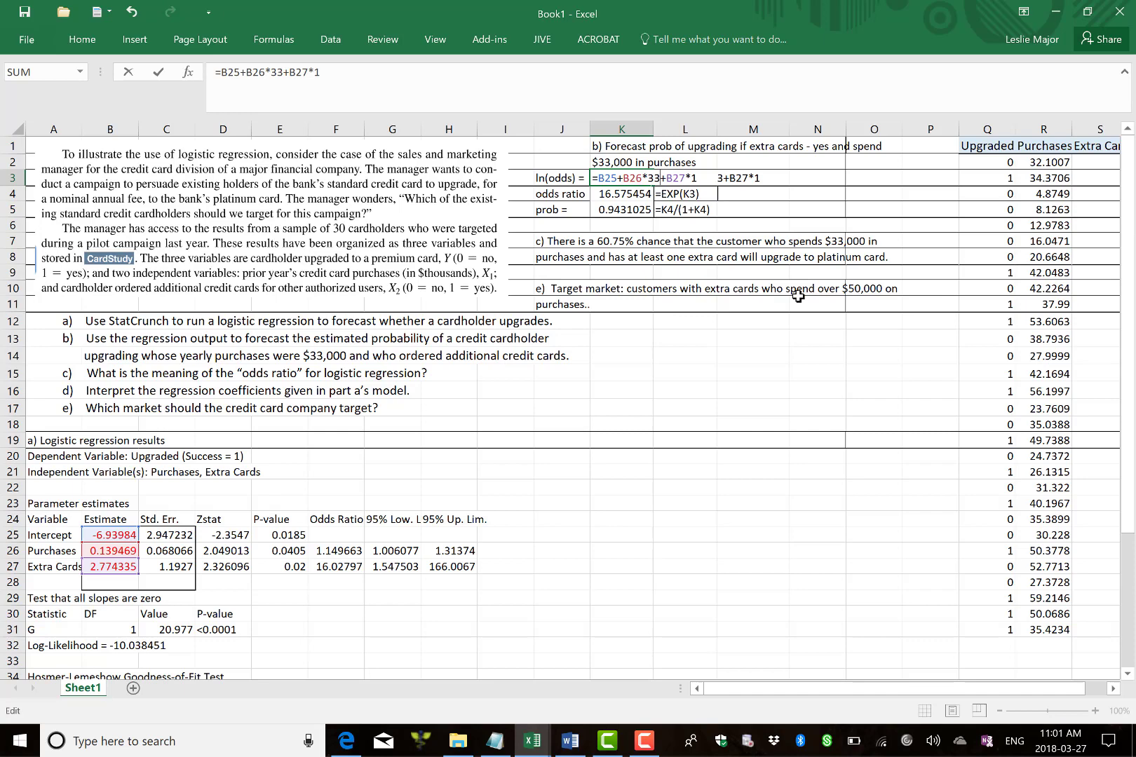
text(33)
click(753, 338)
click(635, 178)
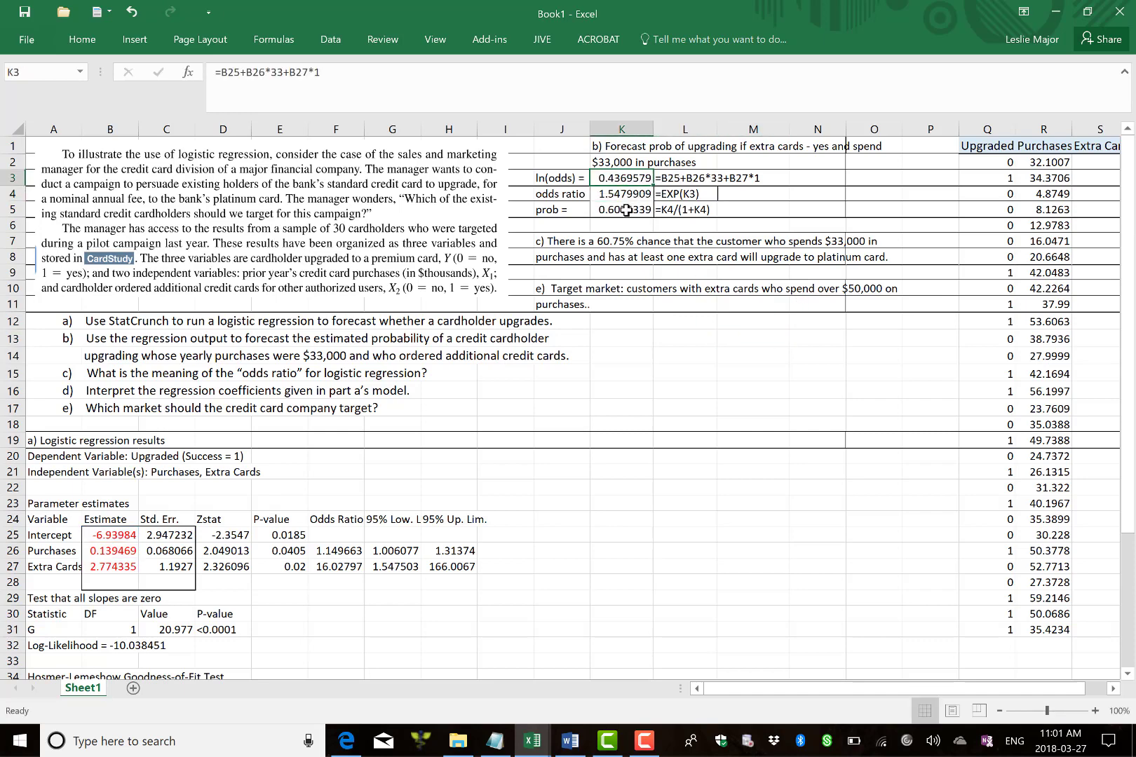
click(620, 210)
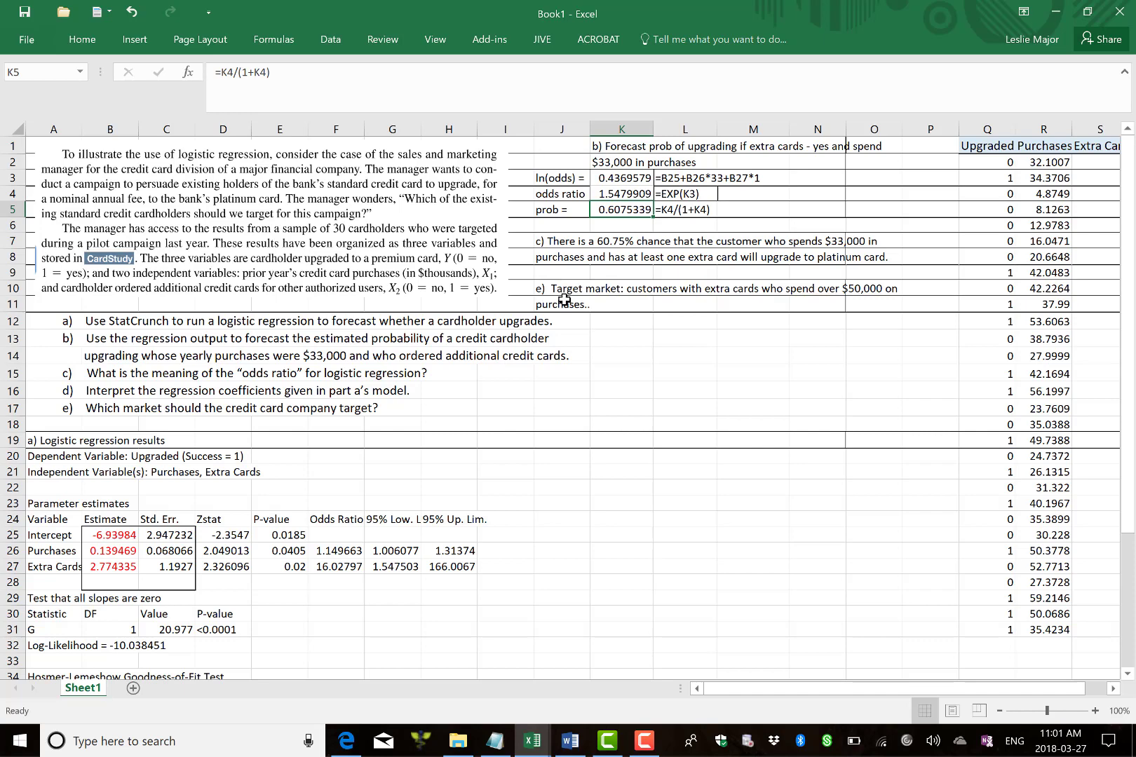
click(614, 320)
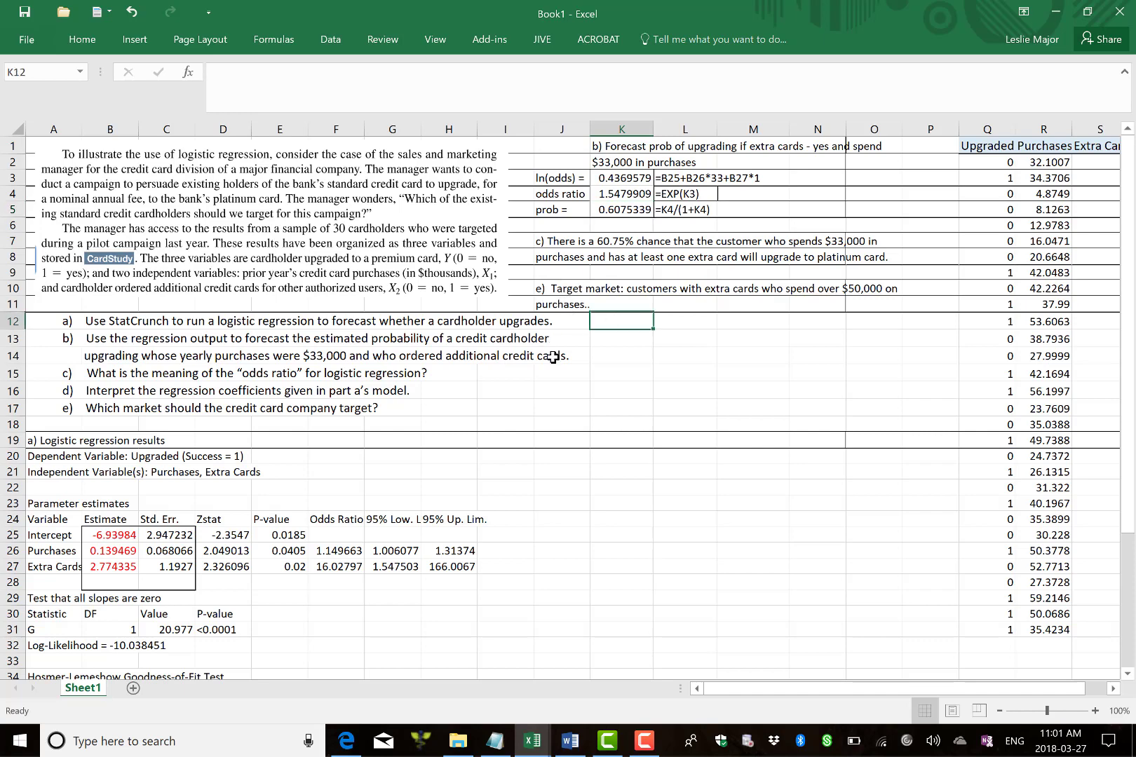
click(564, 394)
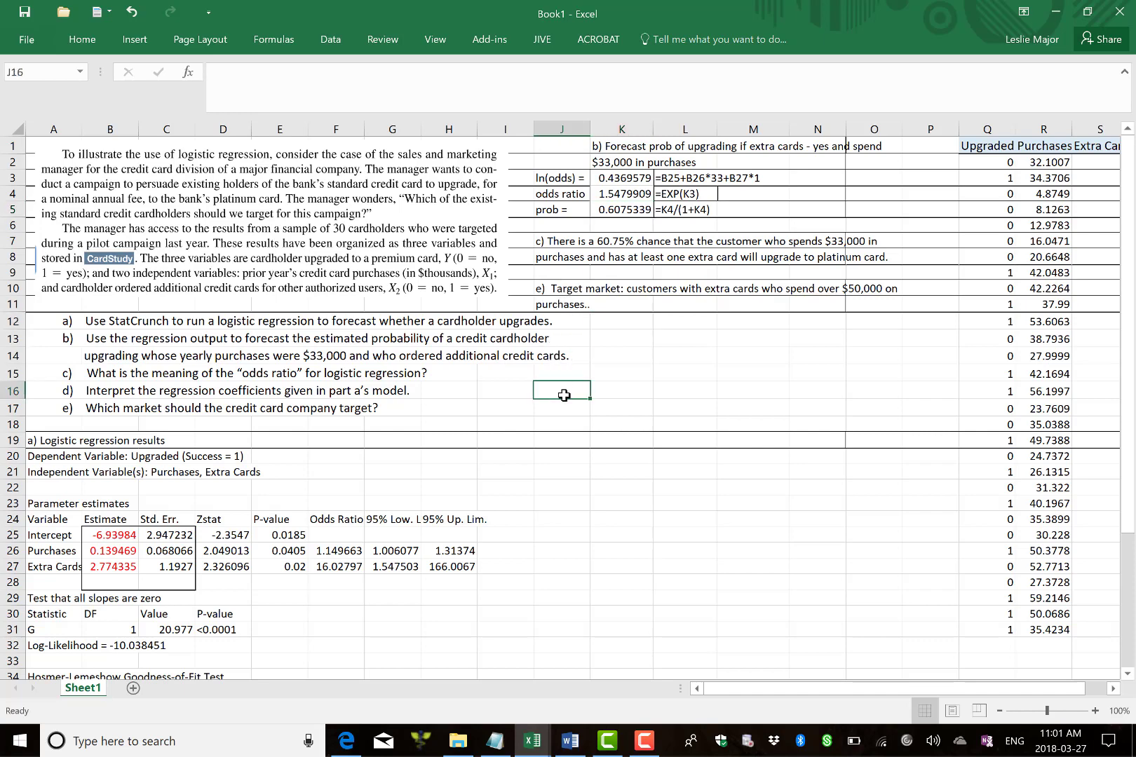
Step: Enter the 'd)' heading with a 'y-intercept' label below it
text(d)
key(Tab)
key(Tab)
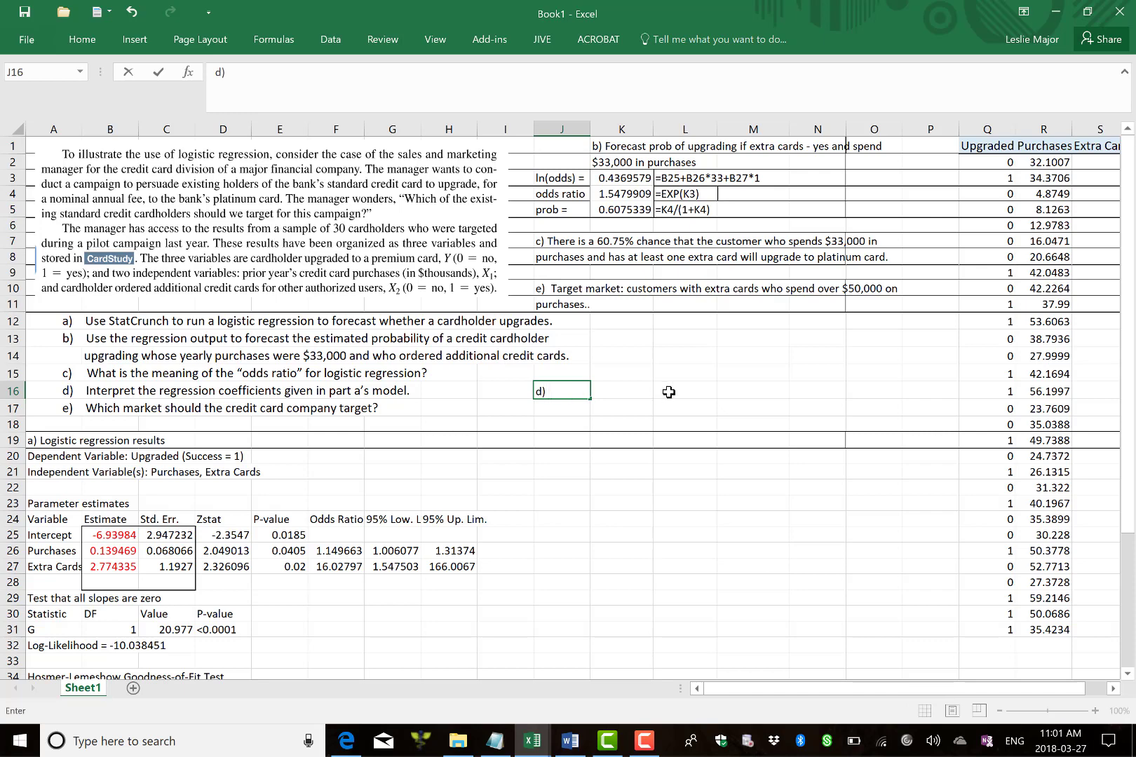
click(644, 741)
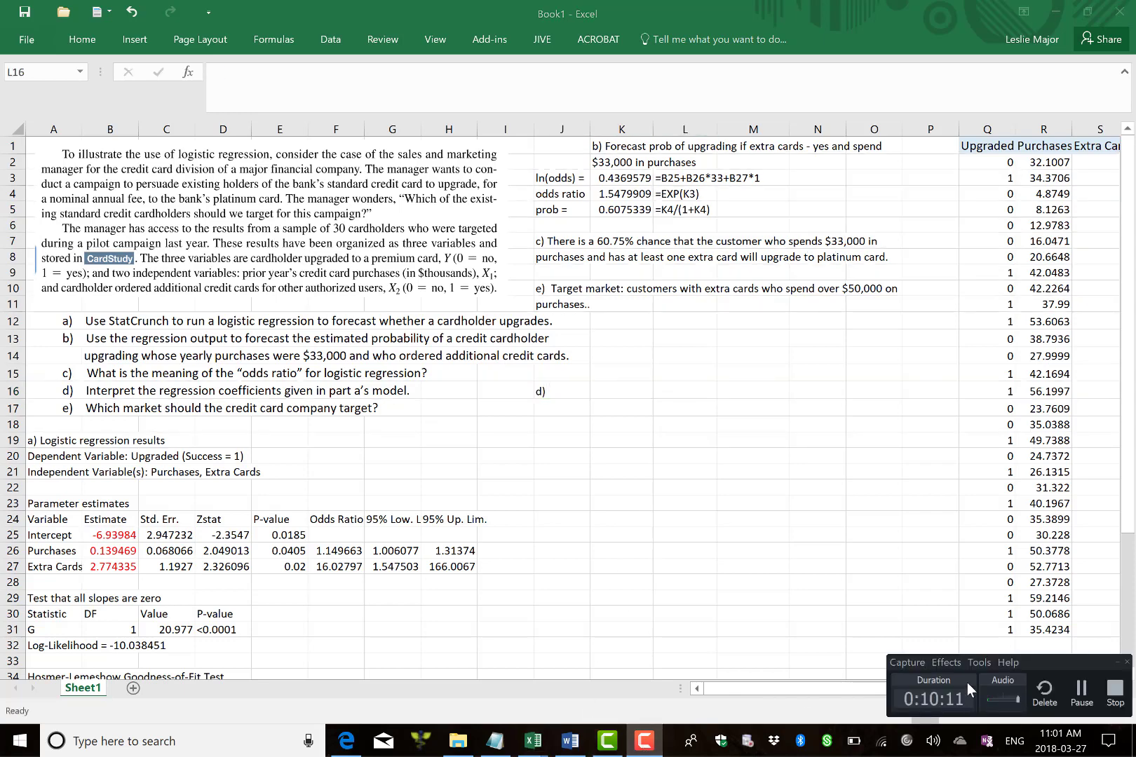
click(1072, 694)
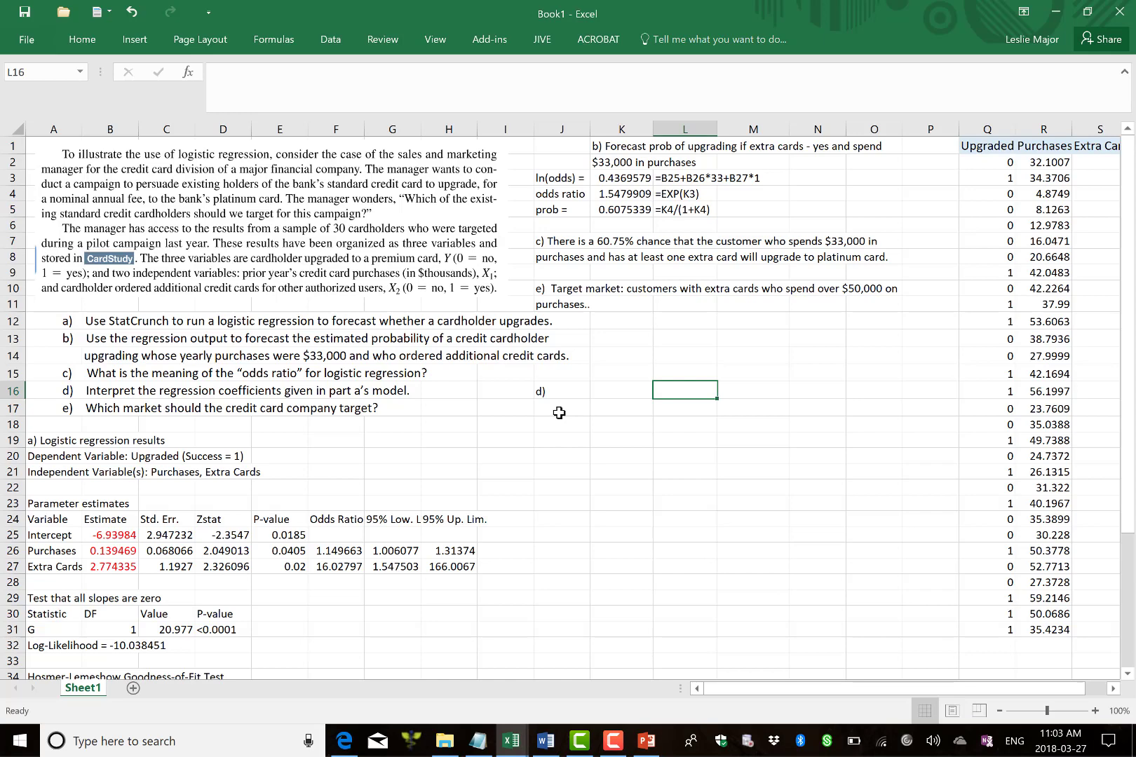
click(558, 413)
text(y)
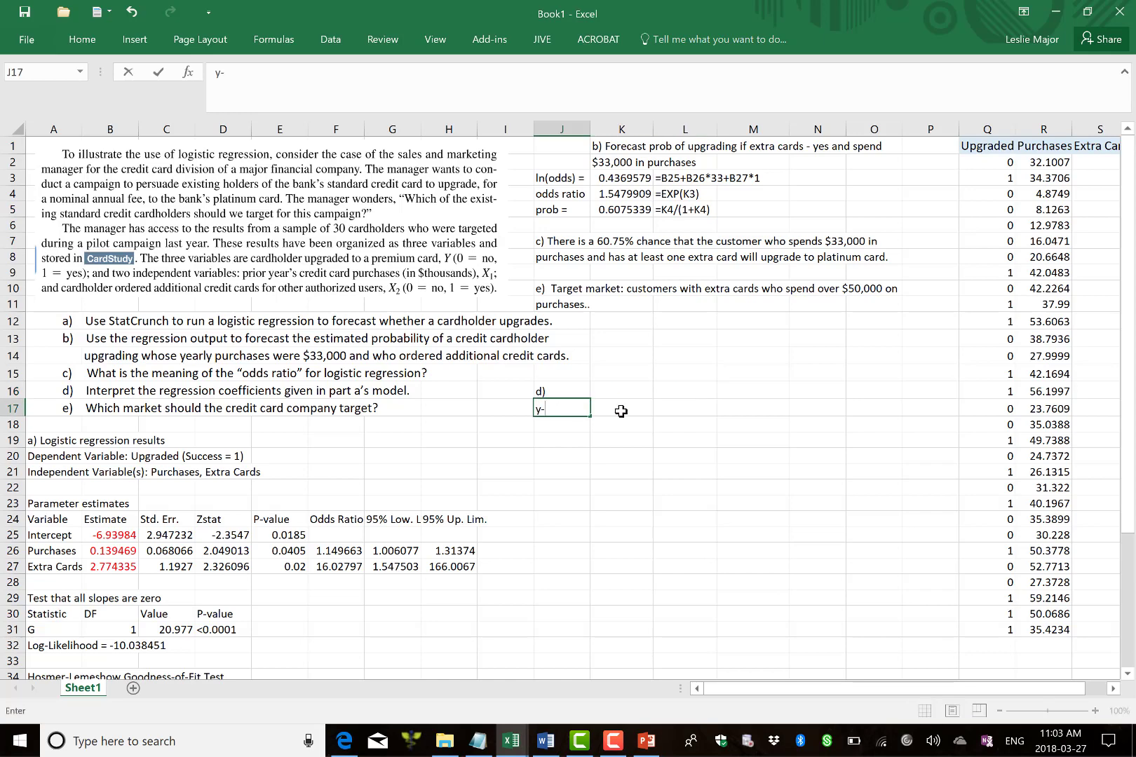
text(-intercept)
click(620, 411)
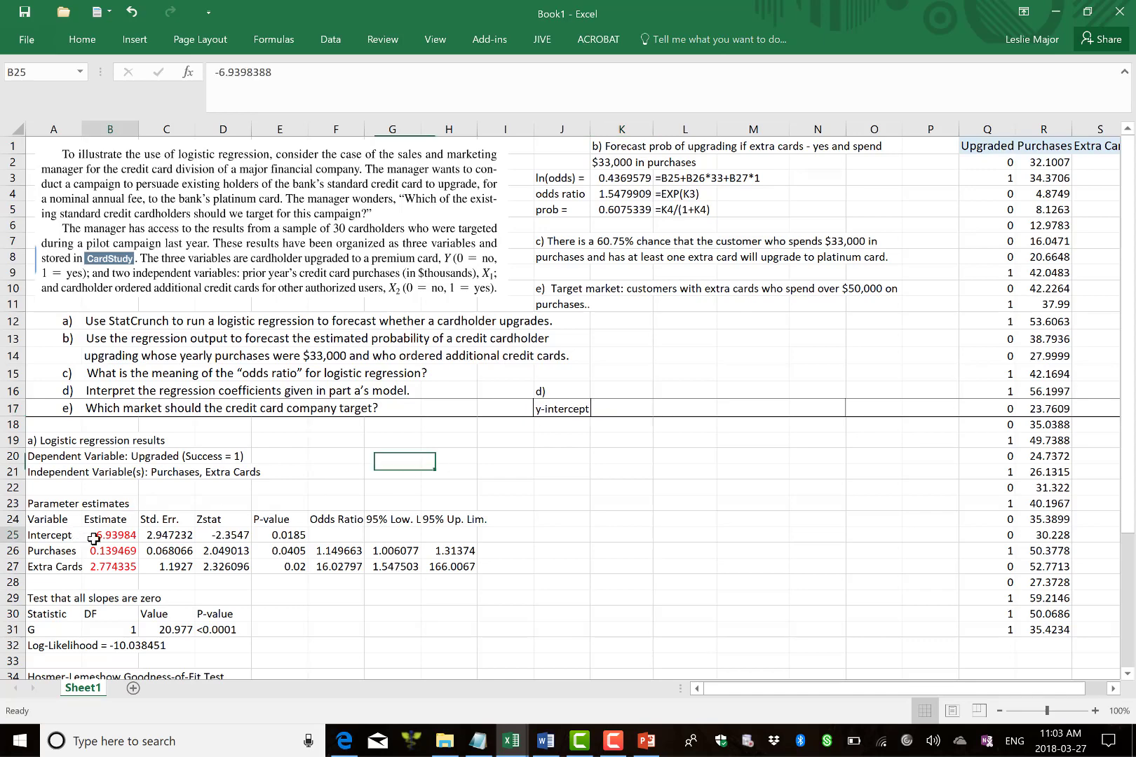
Step: Explain that with no purchases and no extra cards, estimated log odds equal -6.93984
click(626, 407)
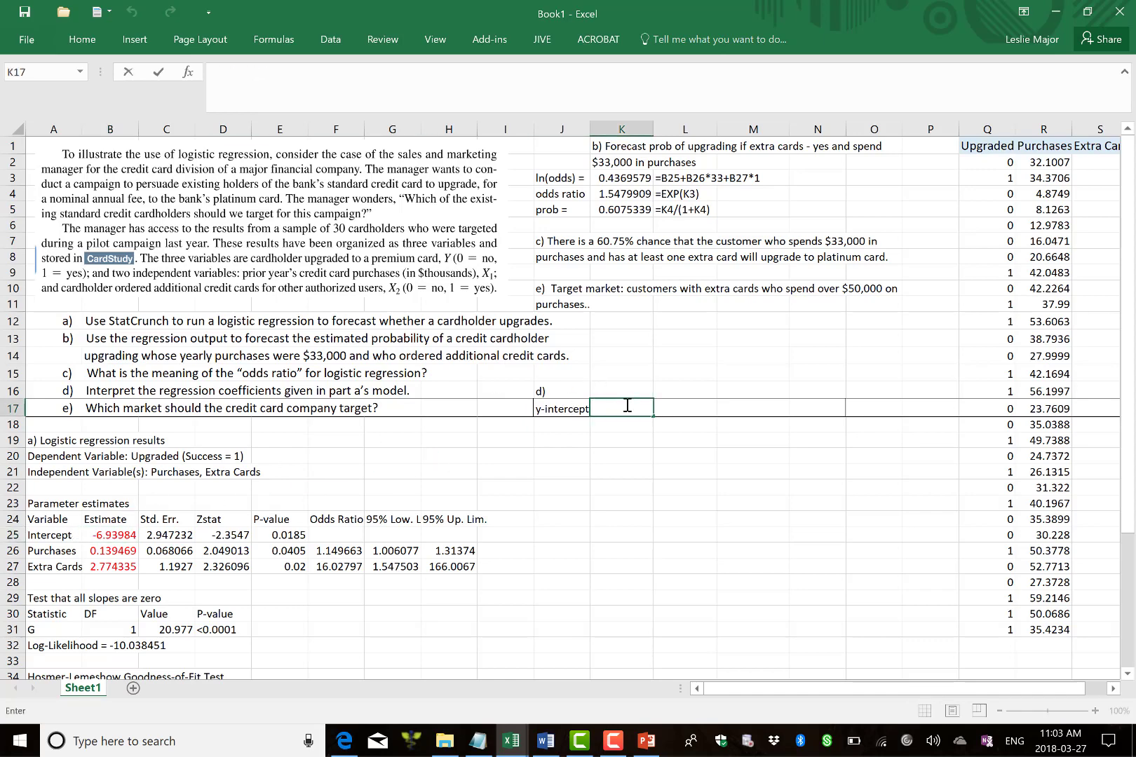
text(For a customer who spends )
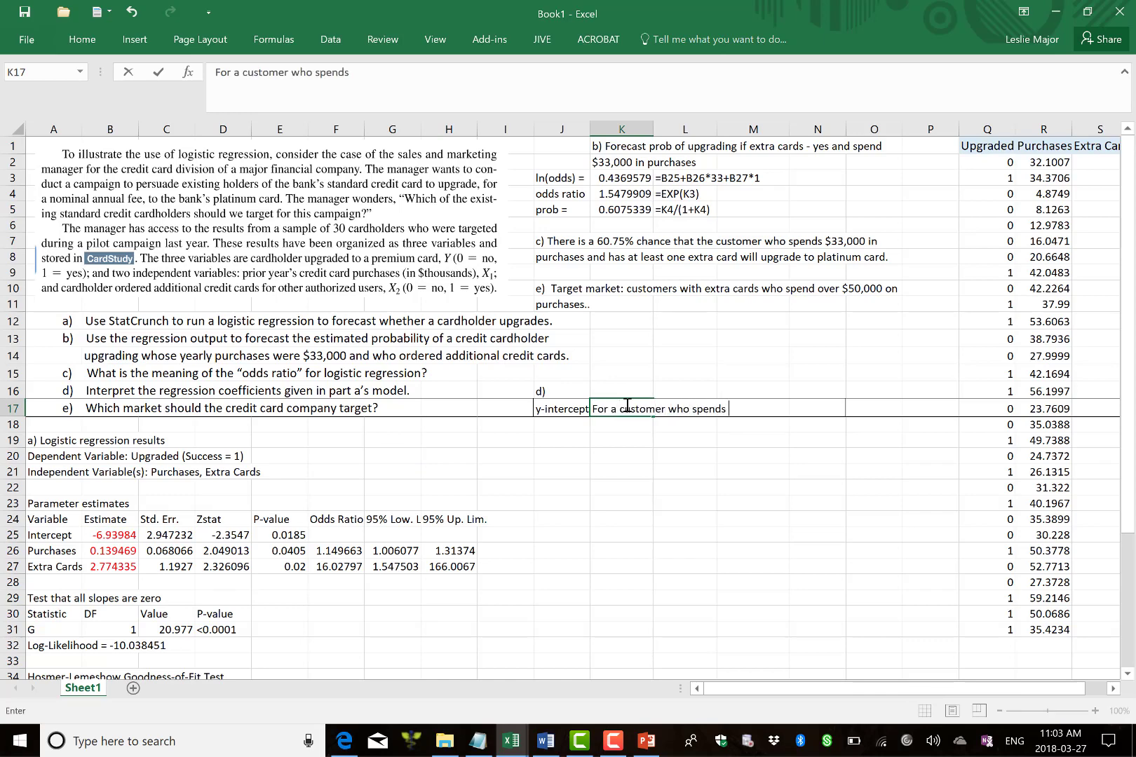
text(nothignin)
key(BackSpace)
key(BackSpace)
key(BackSpace)
key(BackSpace)
text(ng pucha)
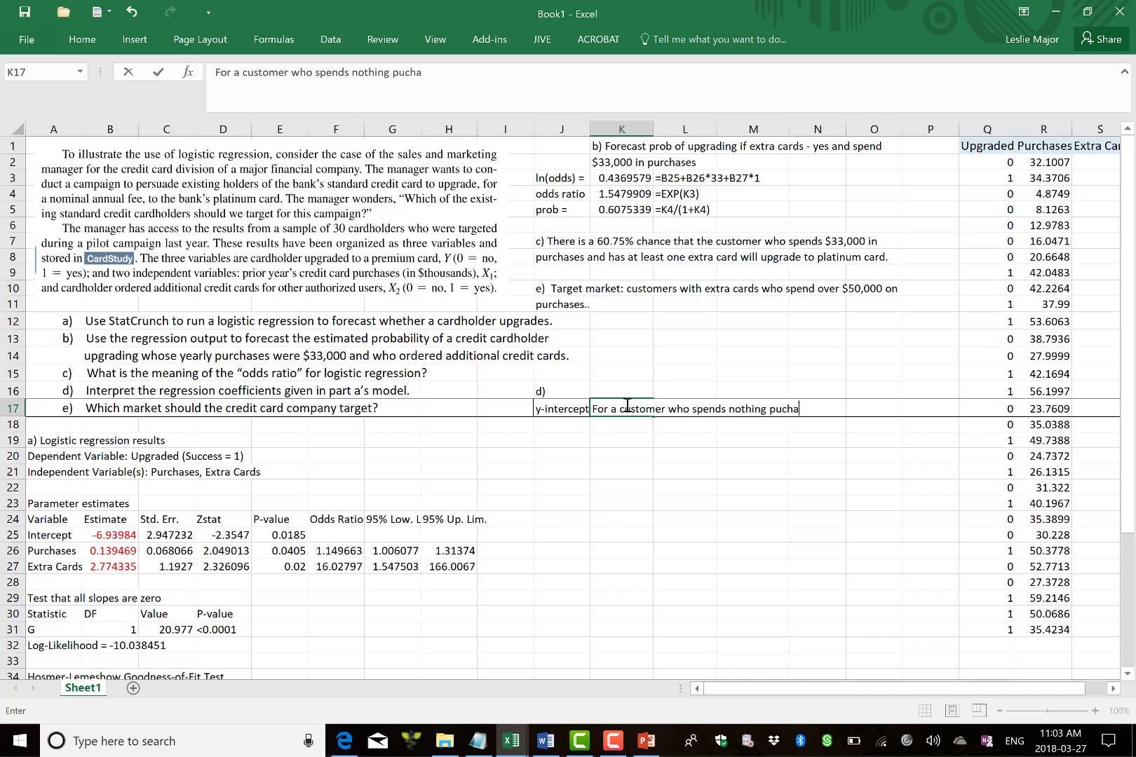
key(BackSpace)
key(BackSpace)
key(BackSpace)
text(rchases and do)
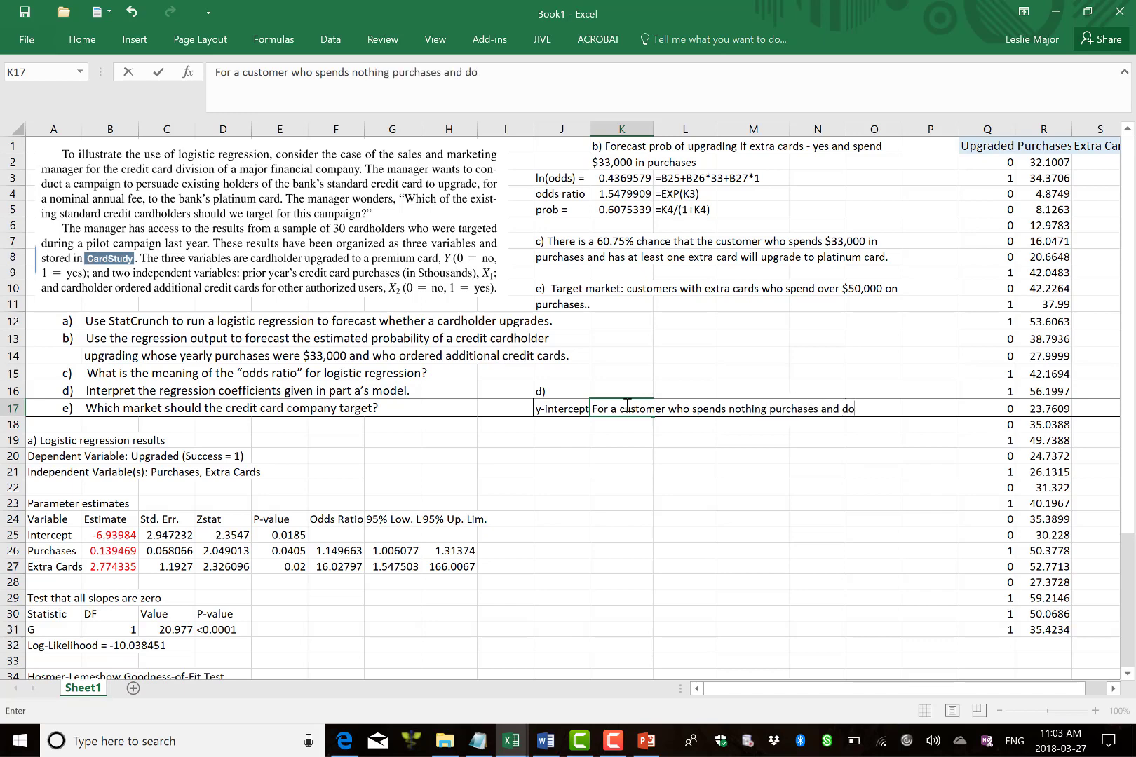
text(es not have)
key(Return)
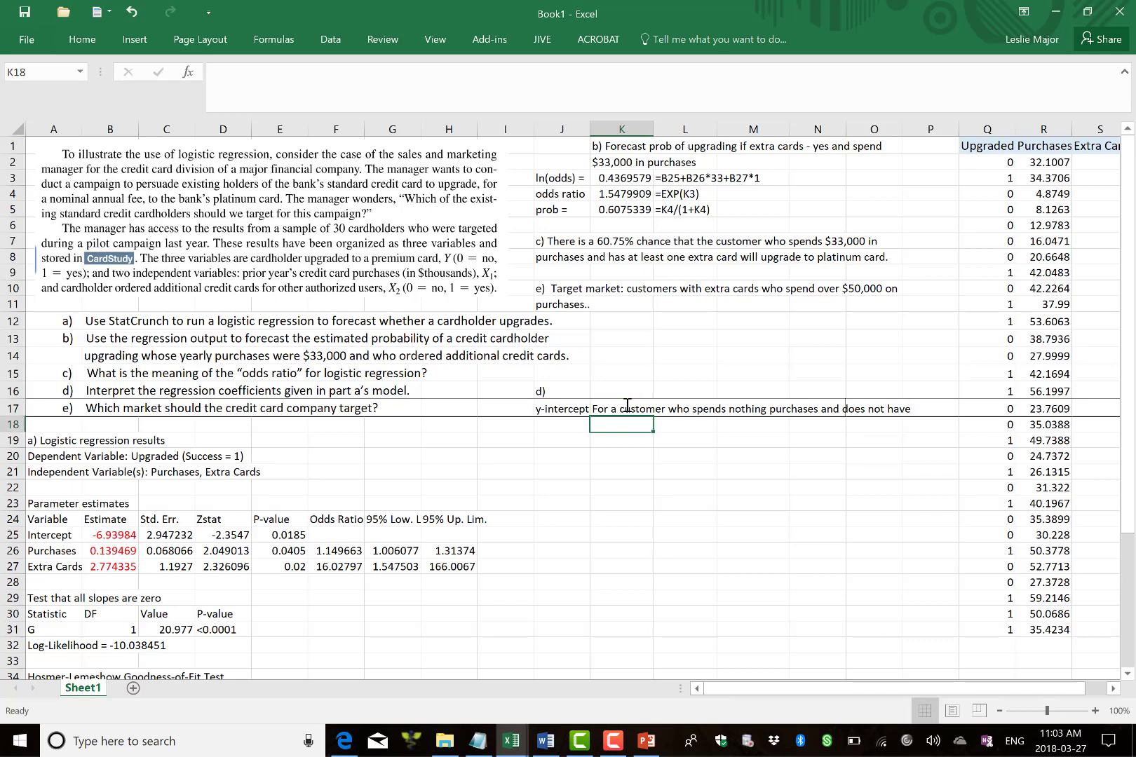
text(any extra cards)
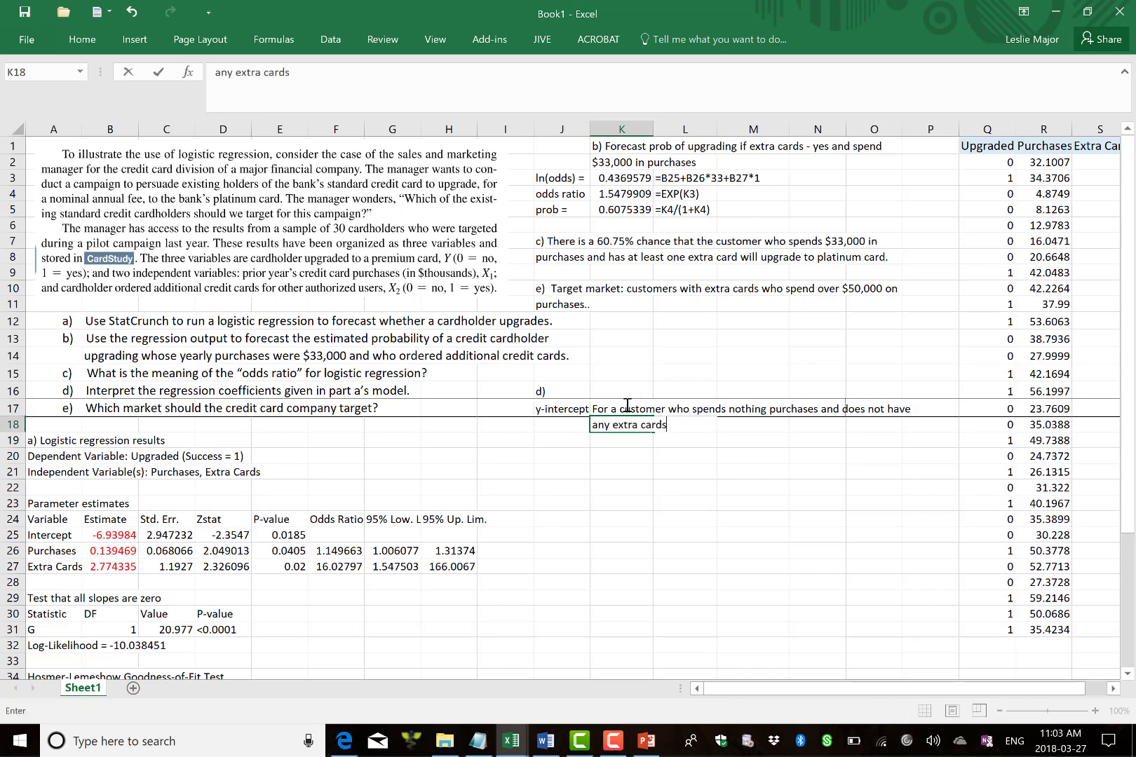
text(, the estimated)
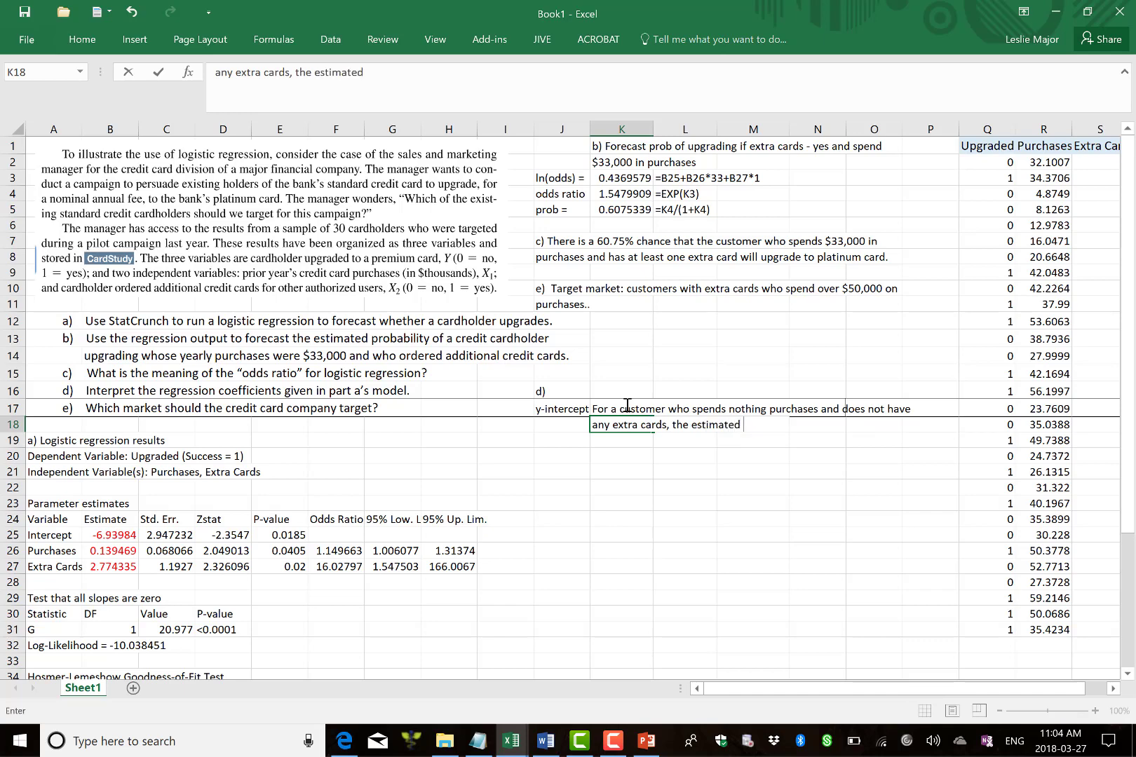
text( natural logarithm )
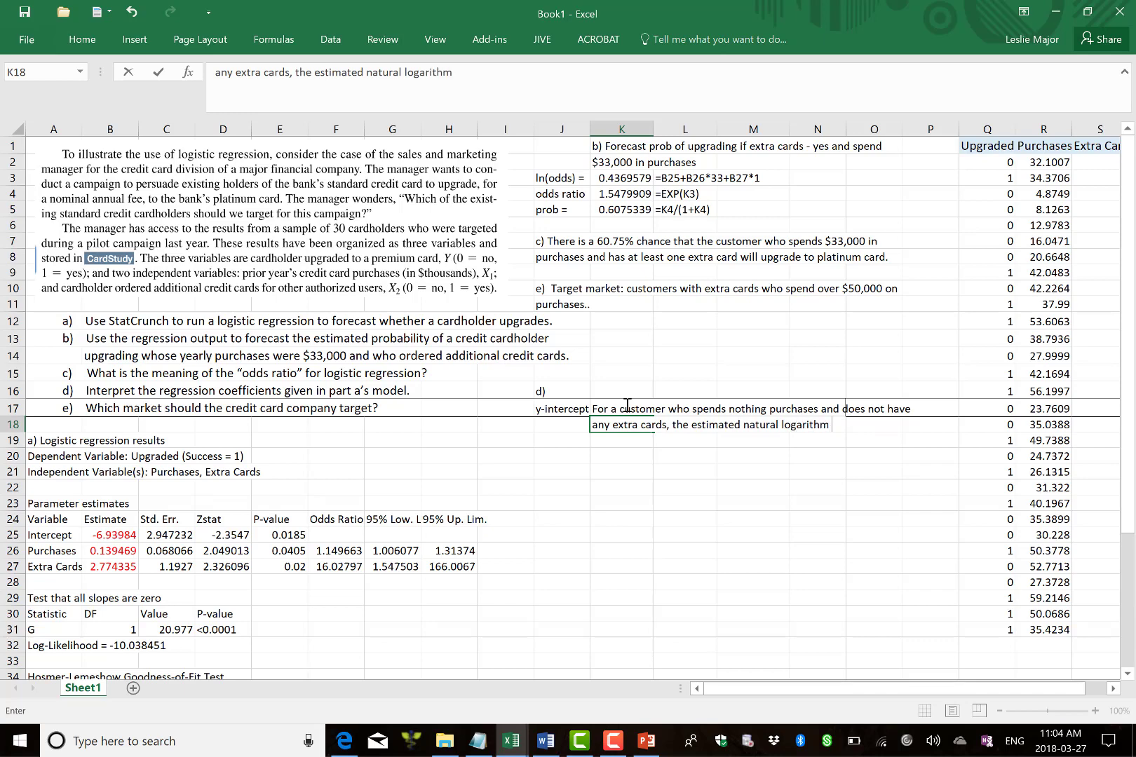
text(of the odds ratio)
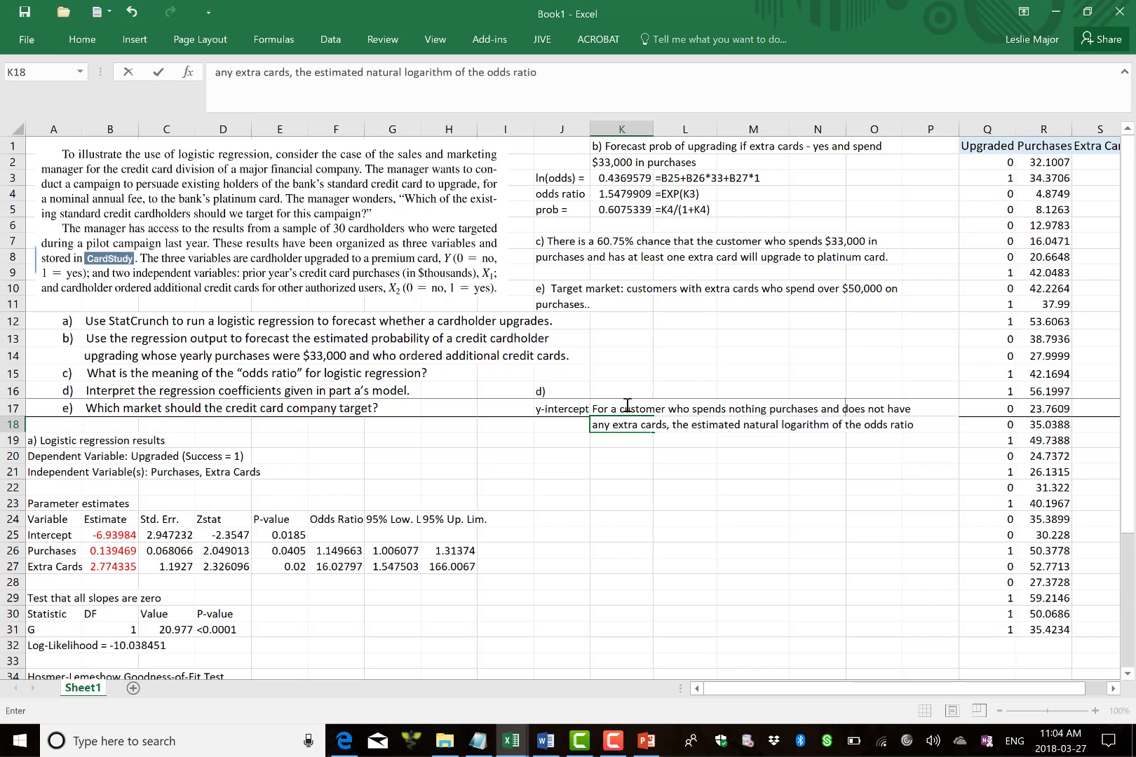
key(Return)
text(equals)
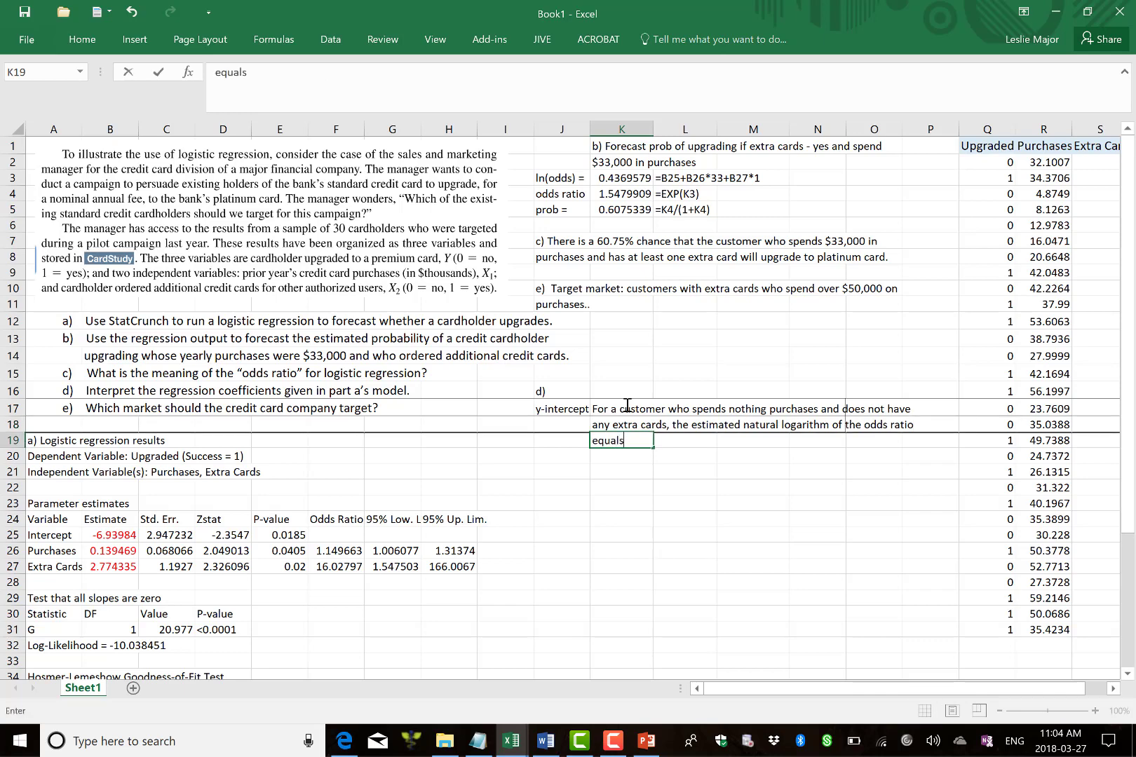
text( -6.93984)
key(Return)
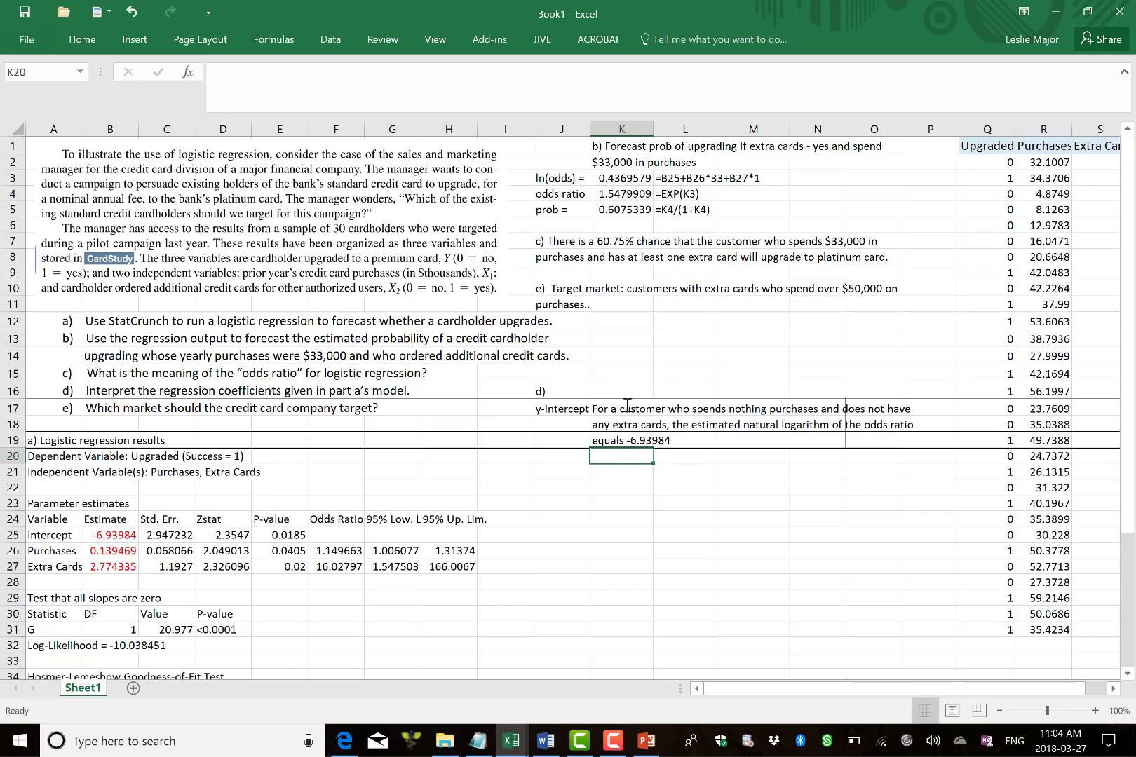
key(Left)
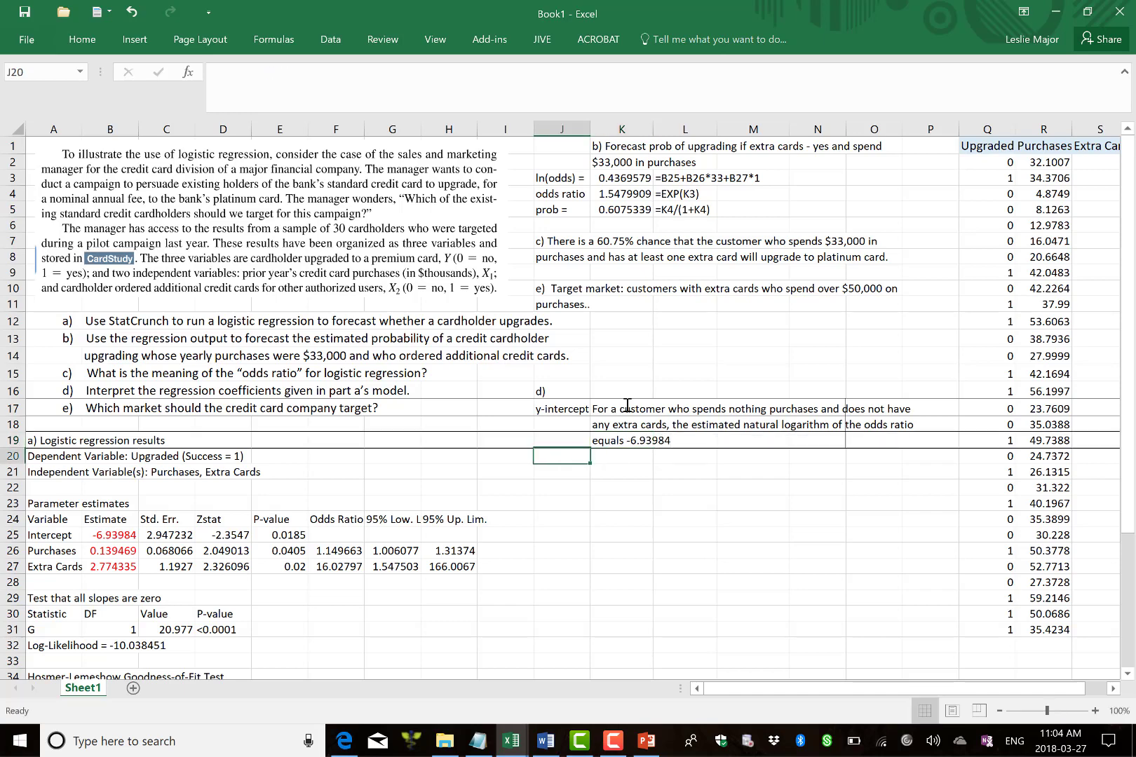
key(Down)
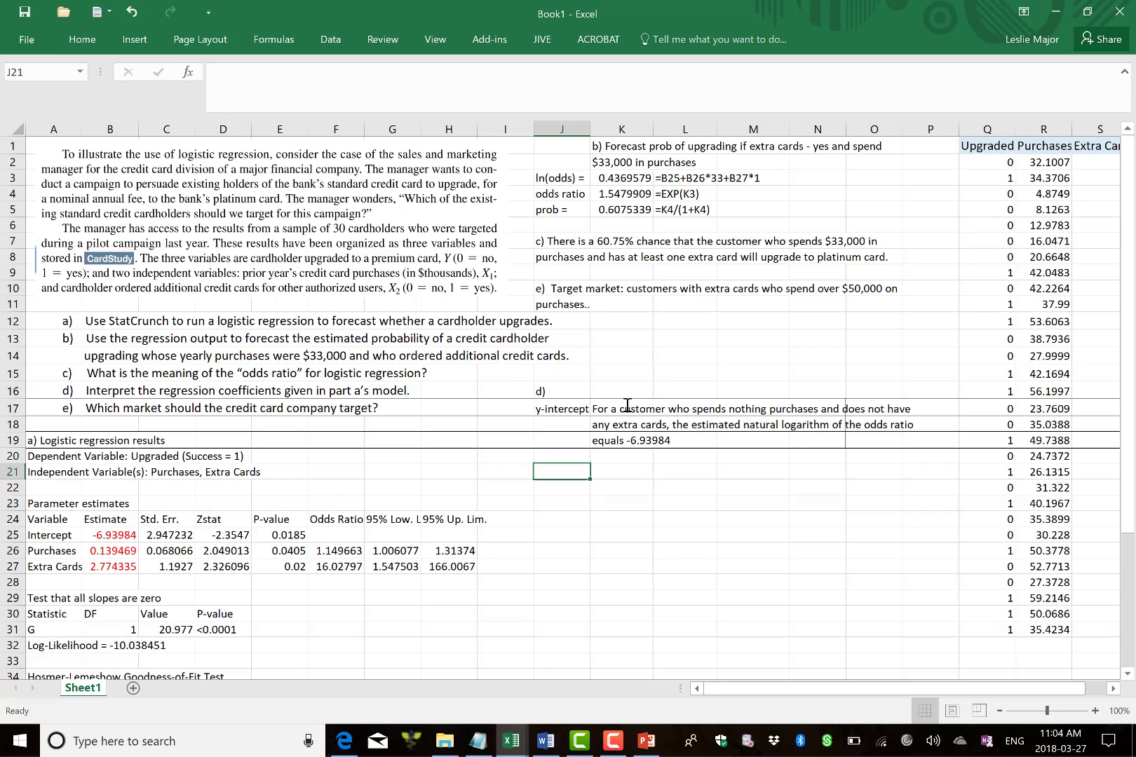
Step: Add the 'Purchases:' label with 'For every extra $1,000 a customer spends, the natural logarithm'
text(Purc)
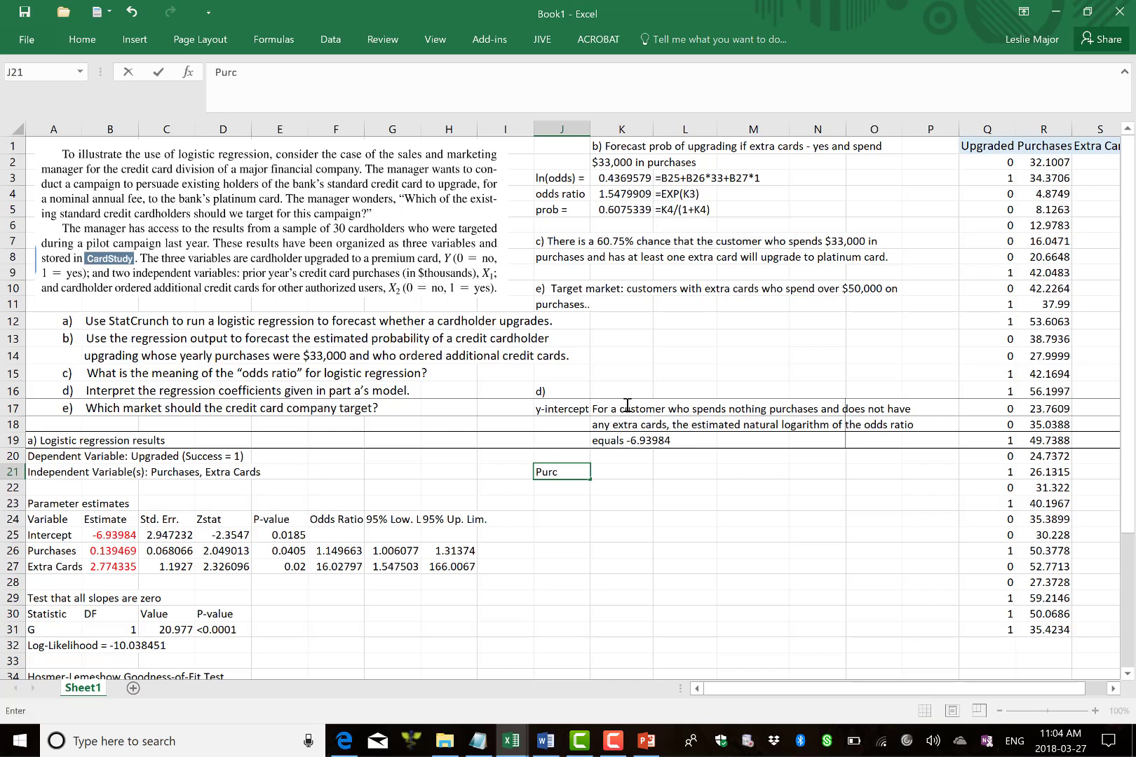
text(hases:)
key(Tab)
text(For every )
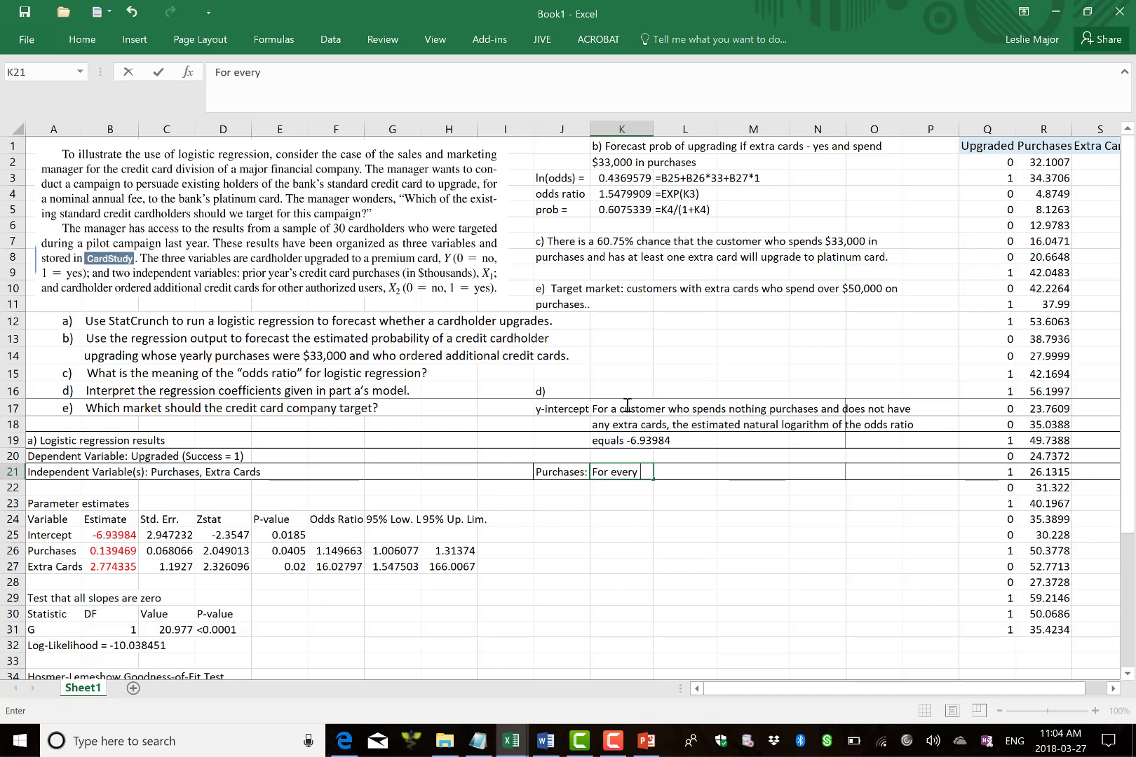
text(extra $1,000 a cu)
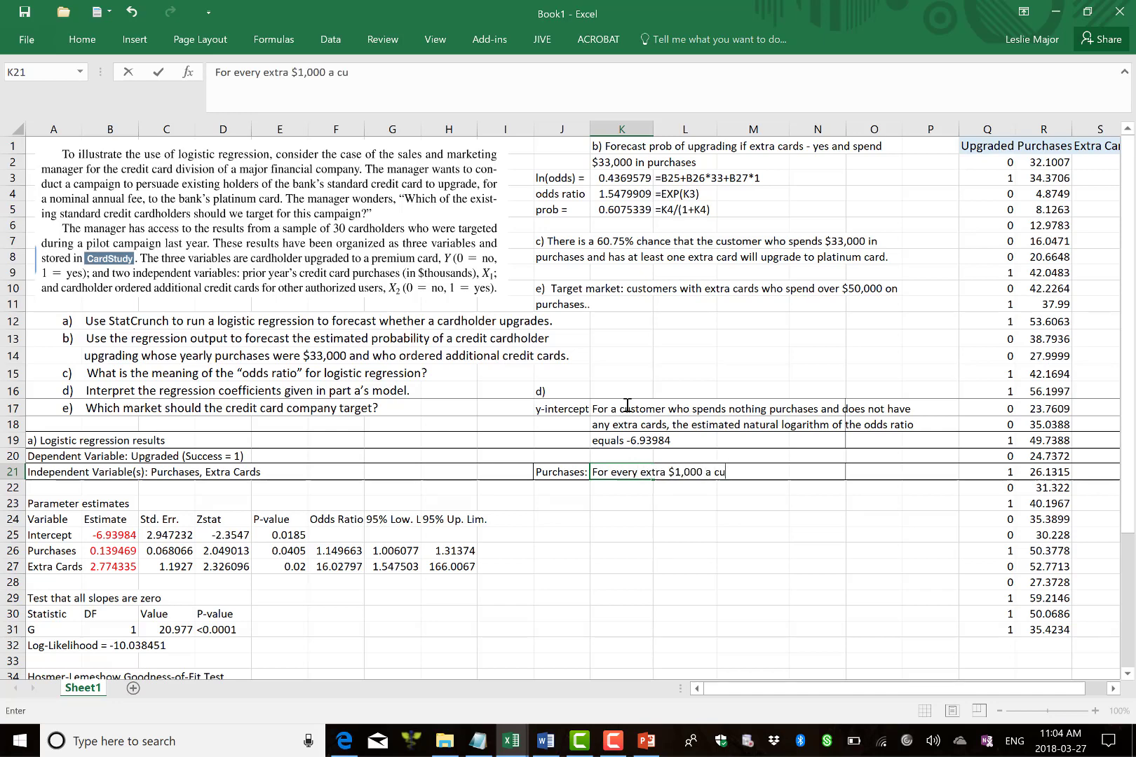
text(stomer spends, )
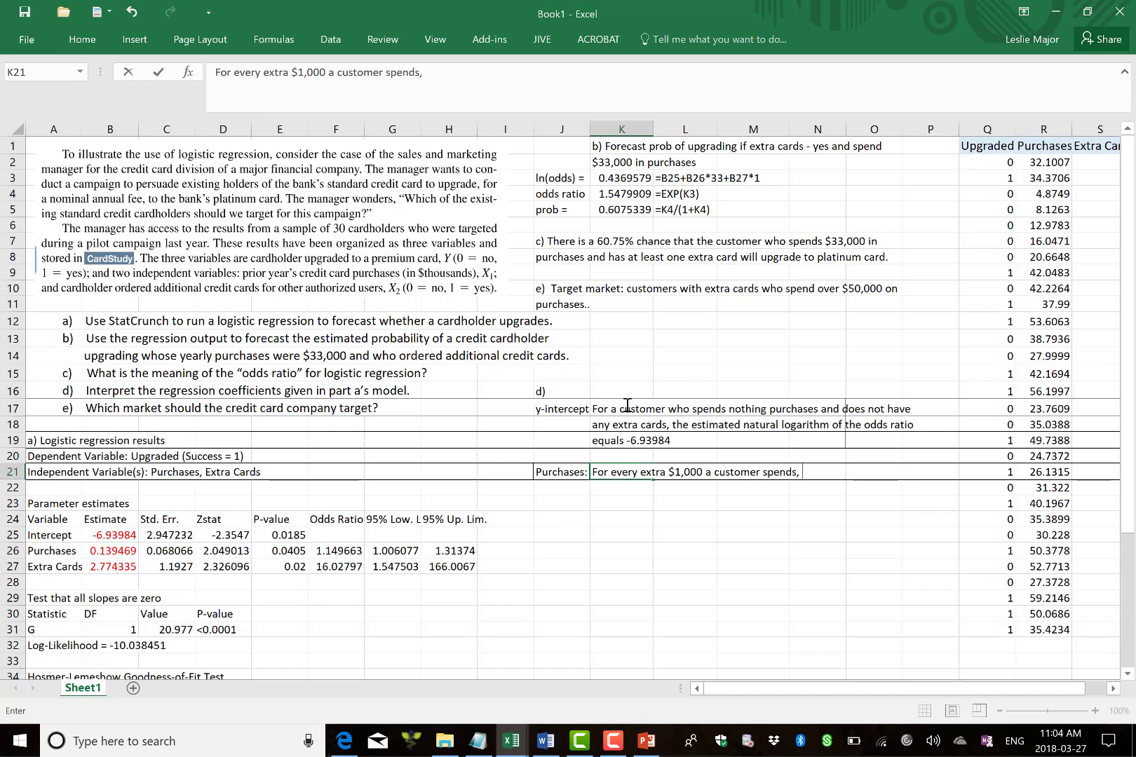
text(the natural)
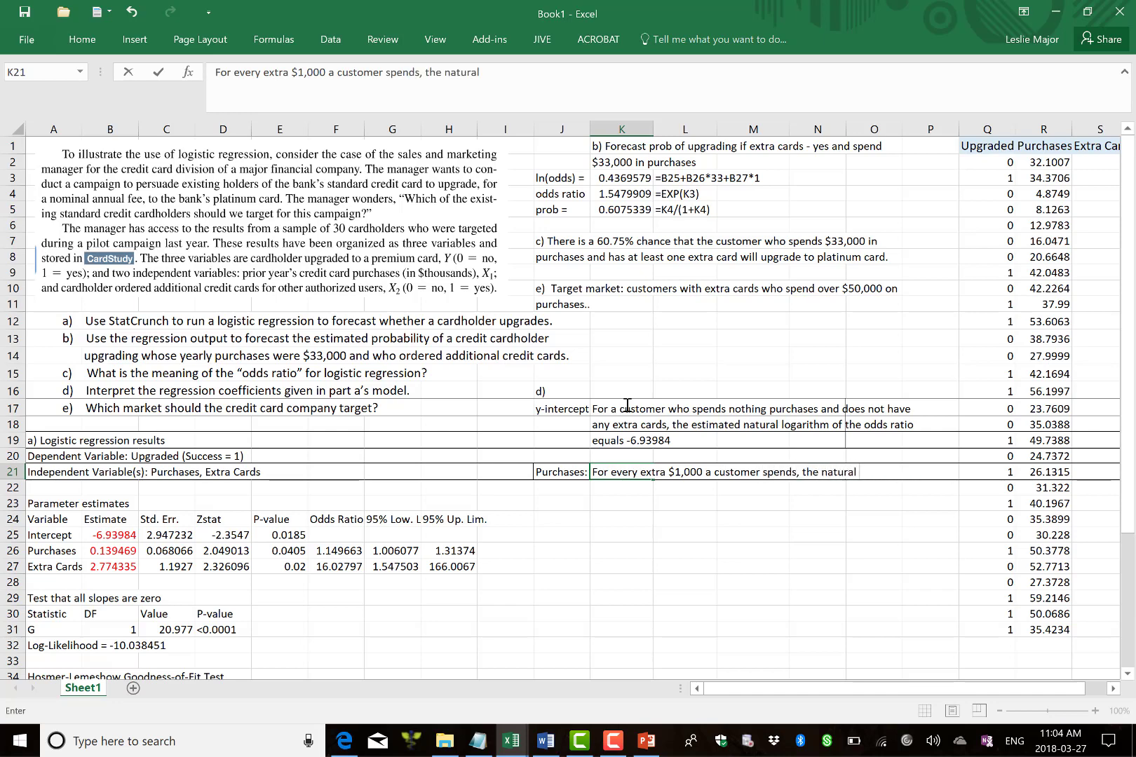
text( logairth)
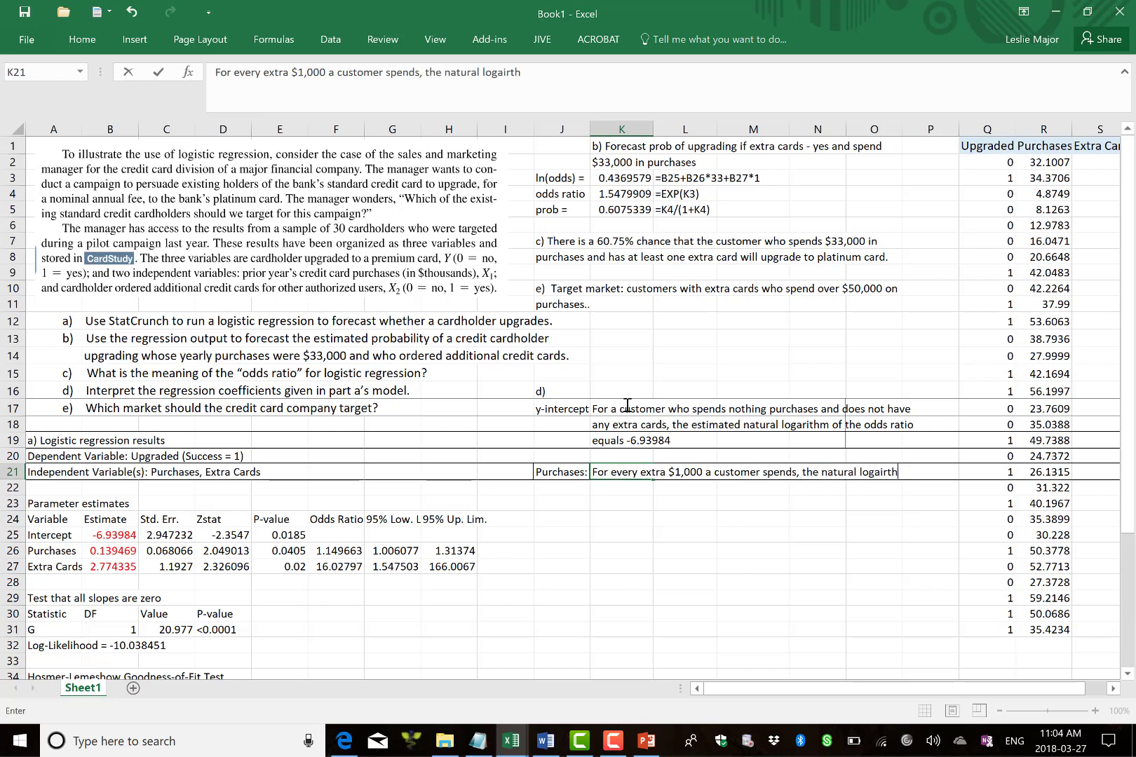
key(BackSpace)
key(BackSpace)
key(BackSpace)
key(BackSpace)
text(rithm)
key(Return)
Step: Finish the Purchases line: odds ratio increases by .1395, holding all other variables constant
text(of)
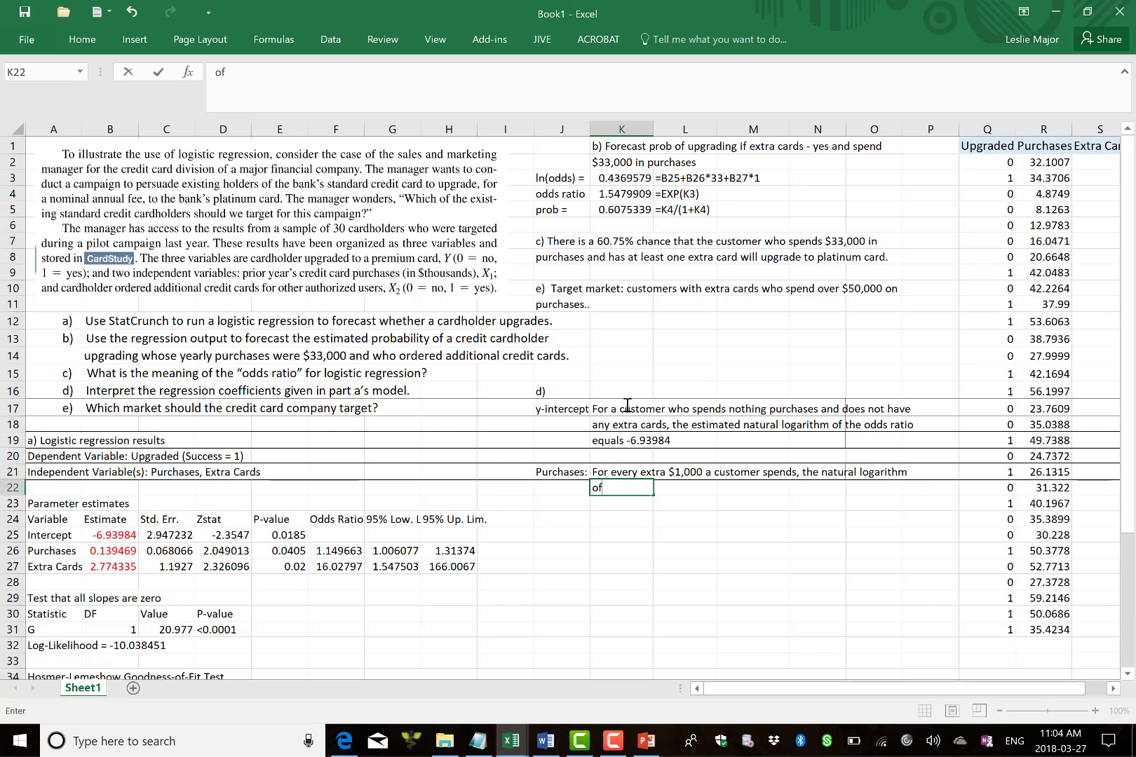
text( the odds ratio)
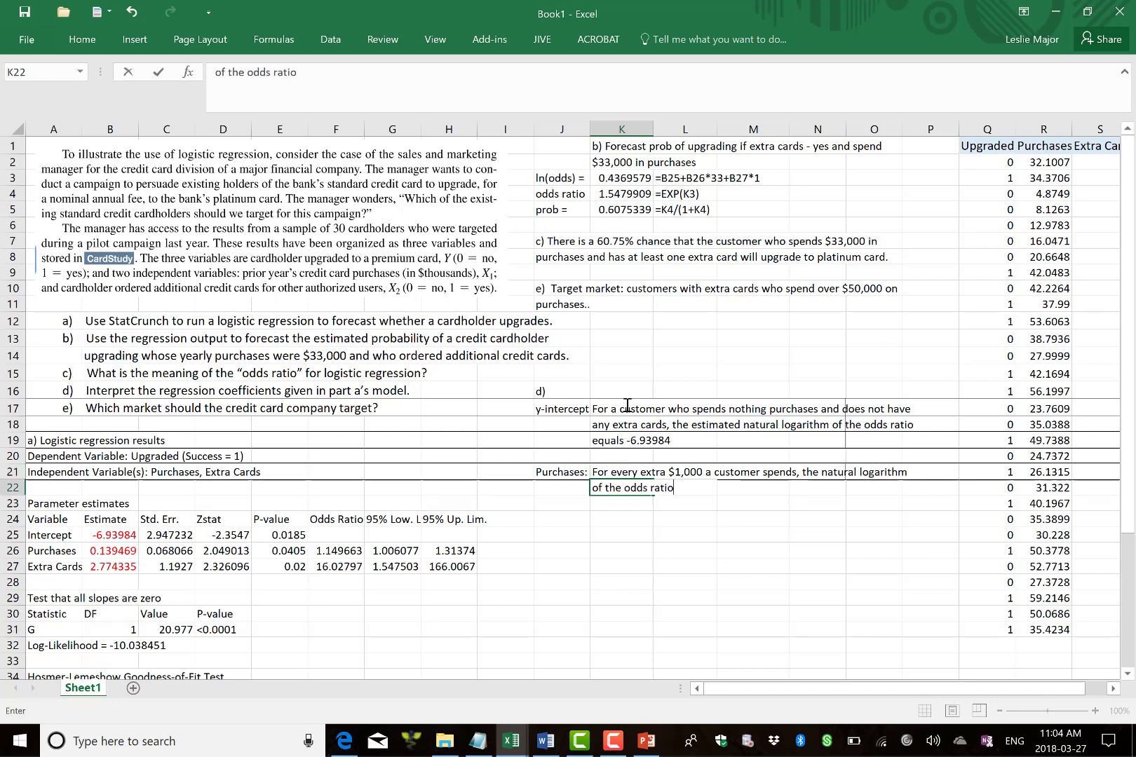
text( ince)
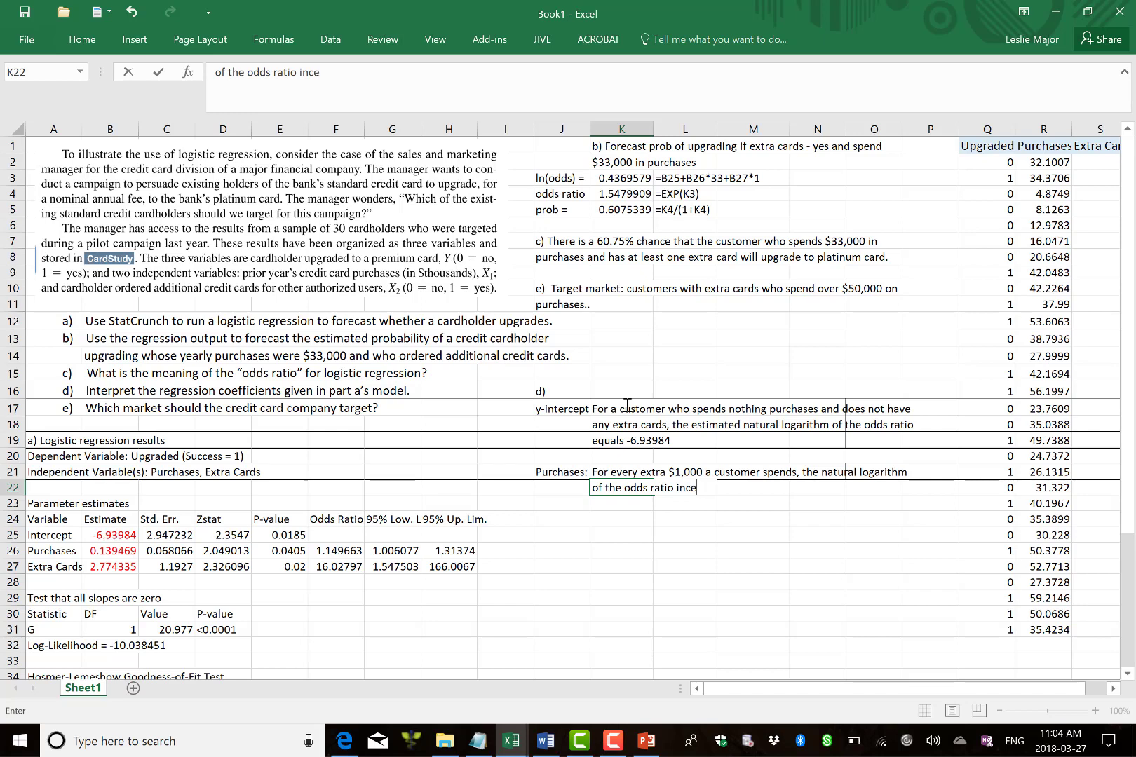
key(BackSpace)
text(reases by .13)
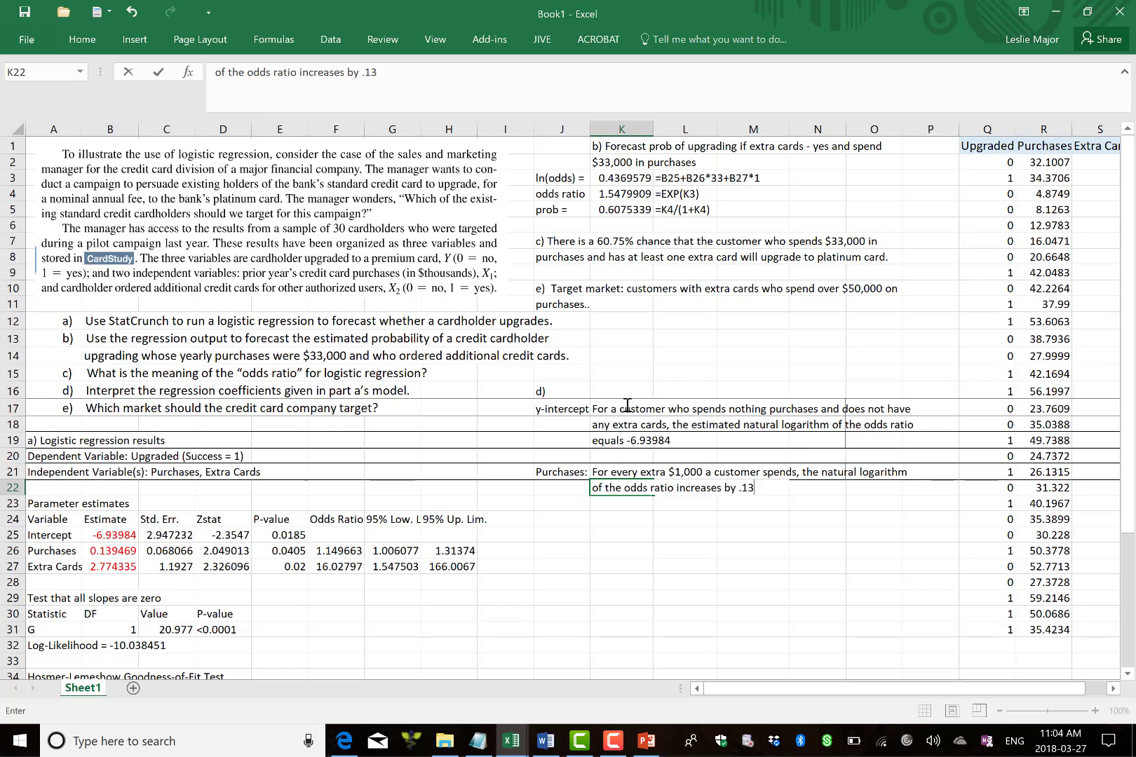
text(95,)
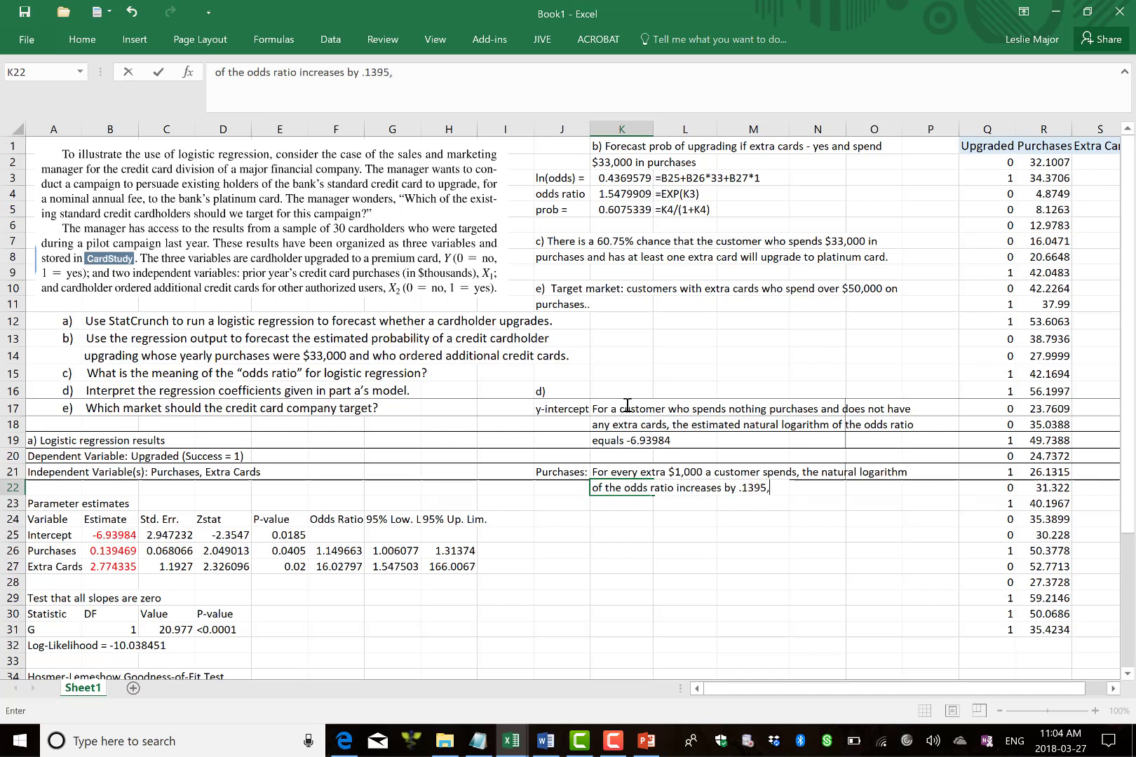
text( holding)
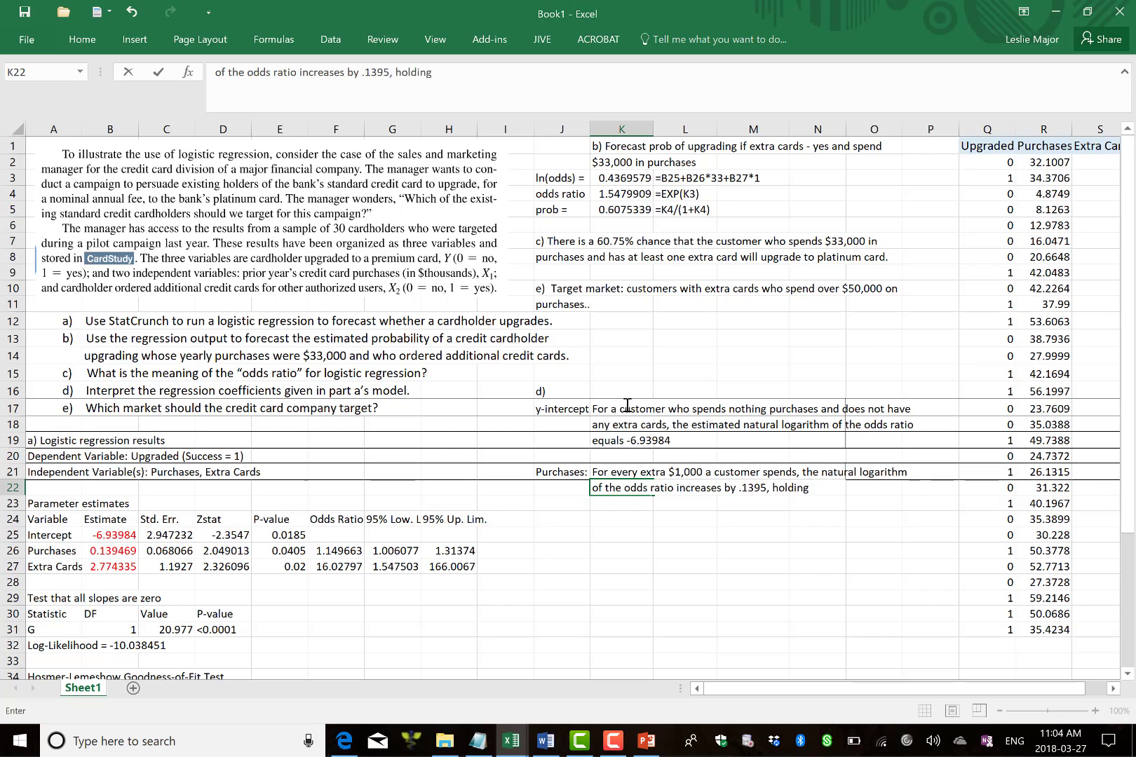
text( all other vra)
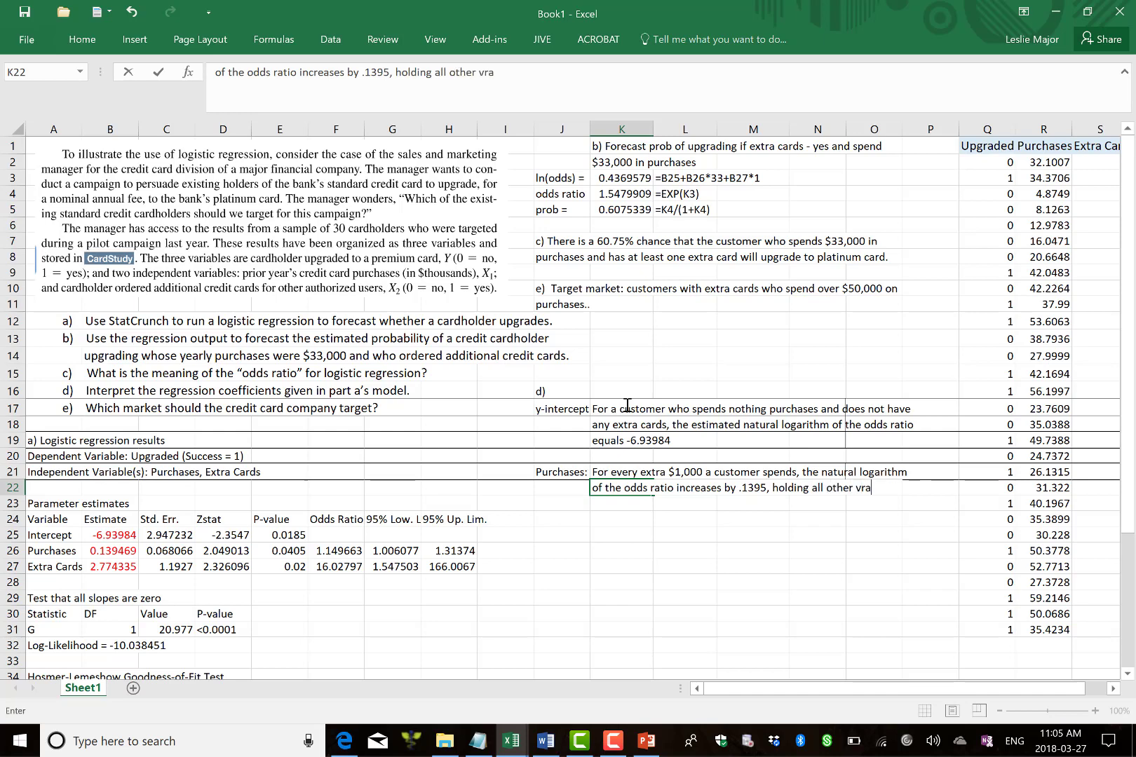
key(BackSpace)
text(ariables constant.)
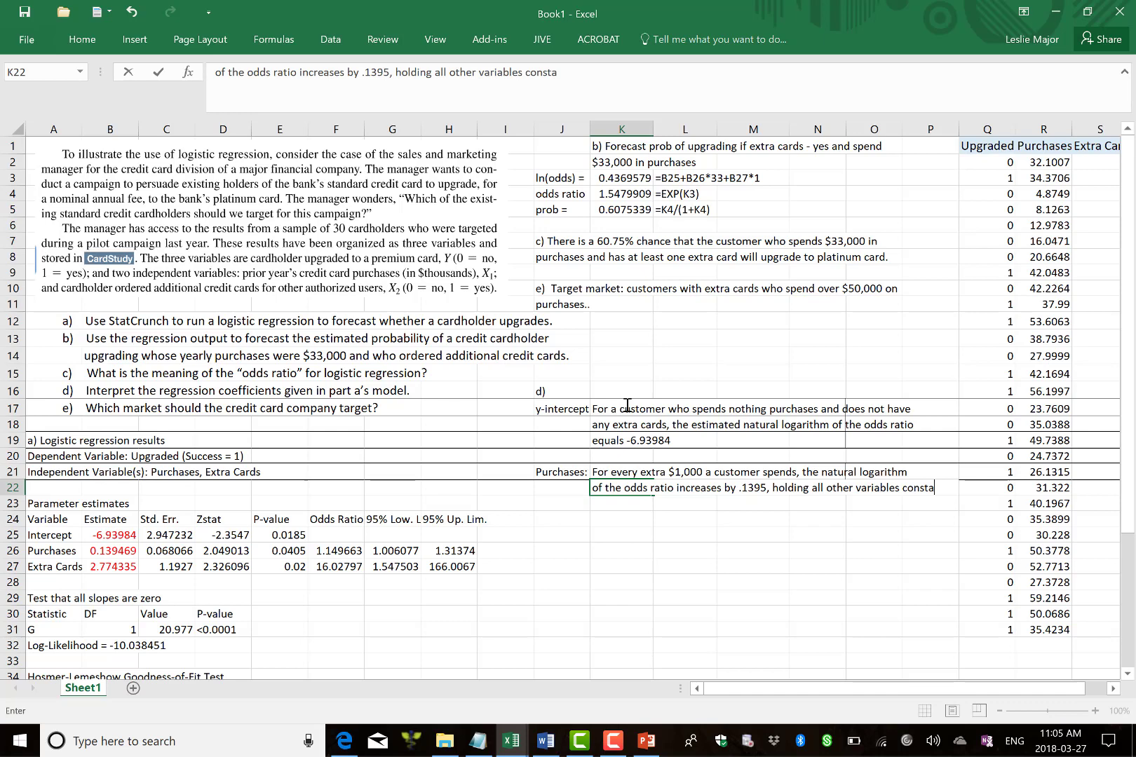
key(ctrl+Return)
key(Down)
key(Down)
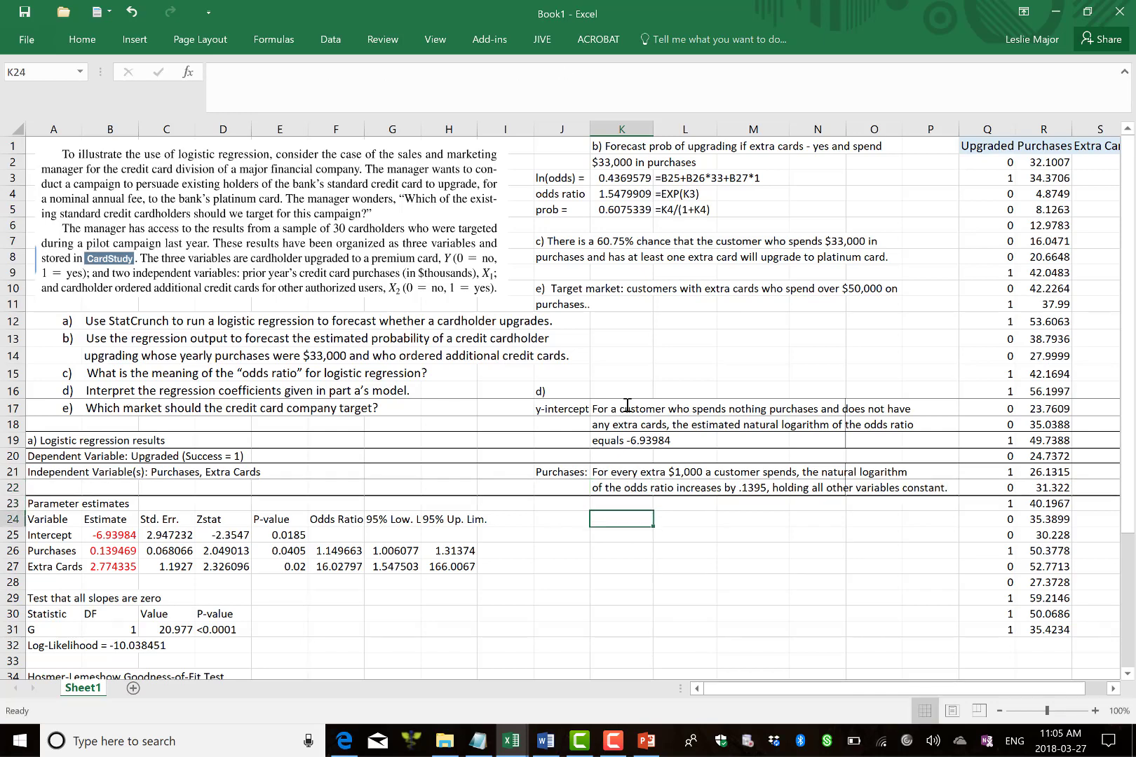
key(Left)
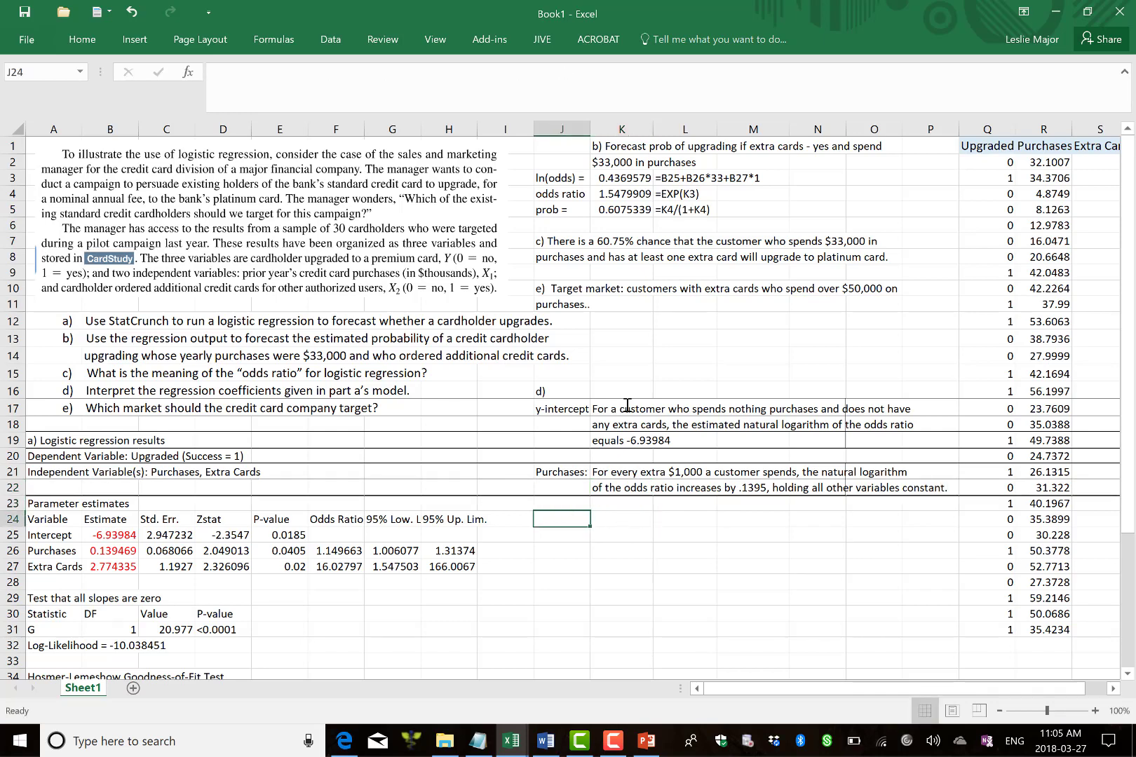
Step: Add the 'Extra cards:' label and begin 'If a customer has at least one extra card, the natural logarithm of'
text(Extra cards)
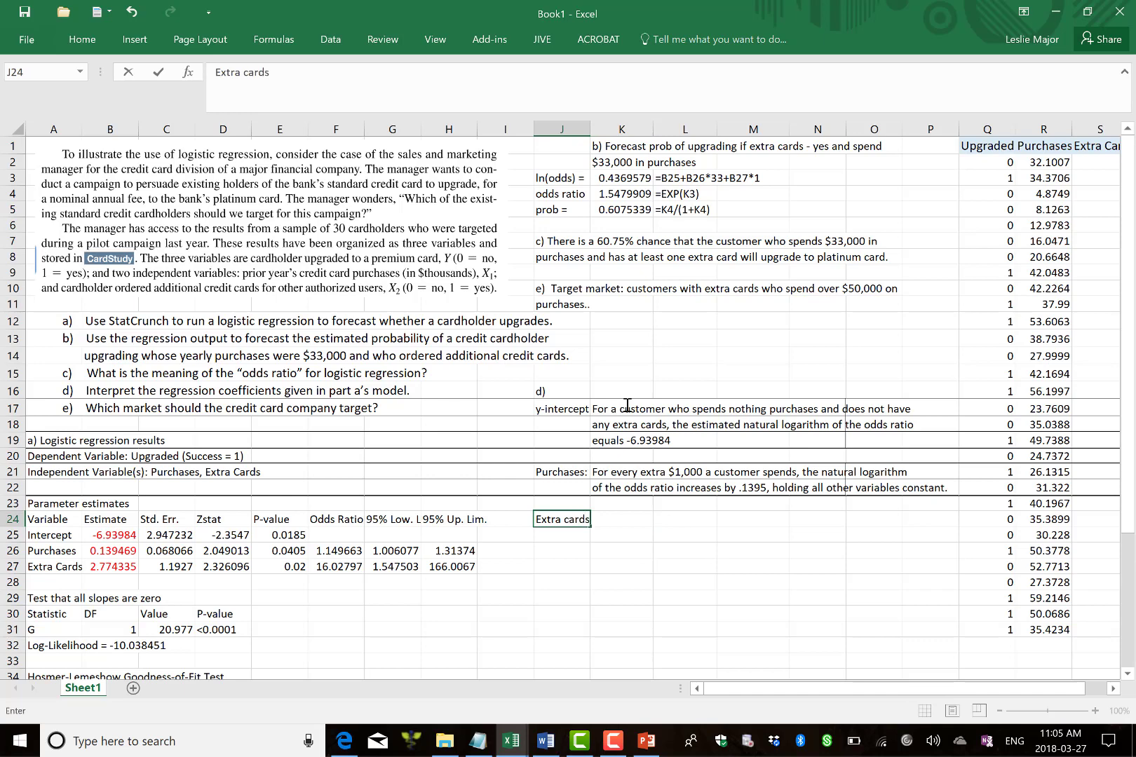
text(:)
key(Tab)
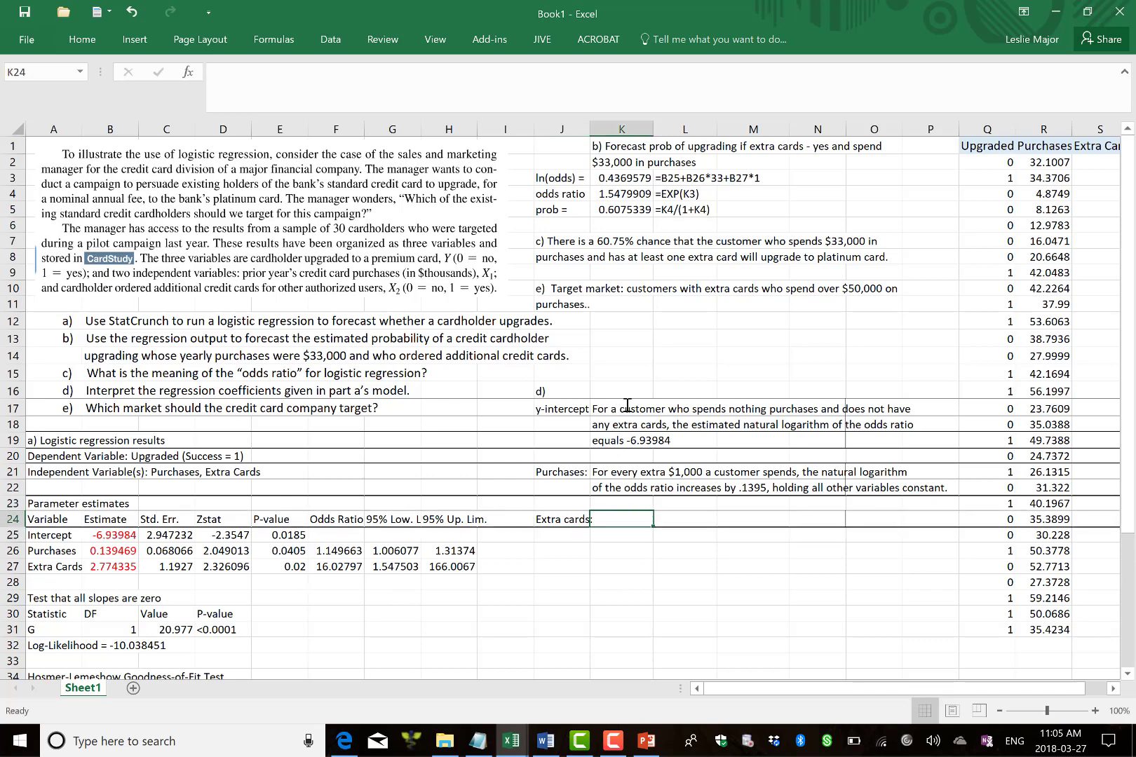
text(If a )
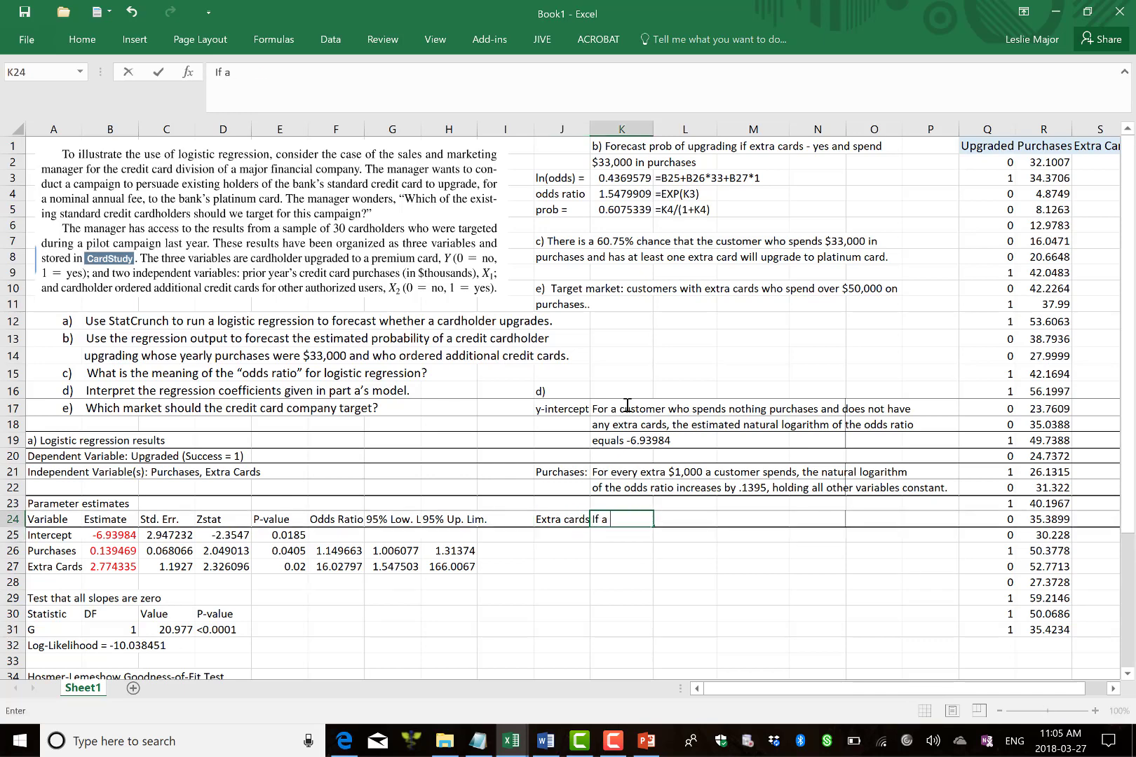
text(customer has)
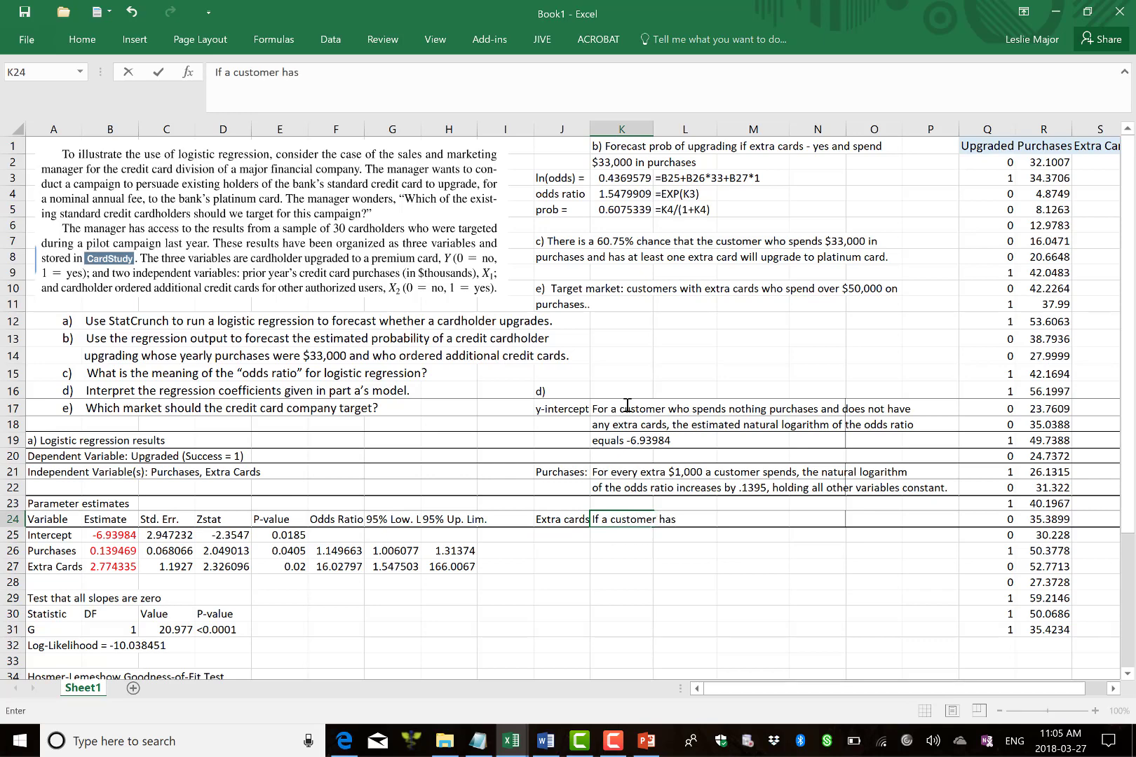
text( at least one extra card)
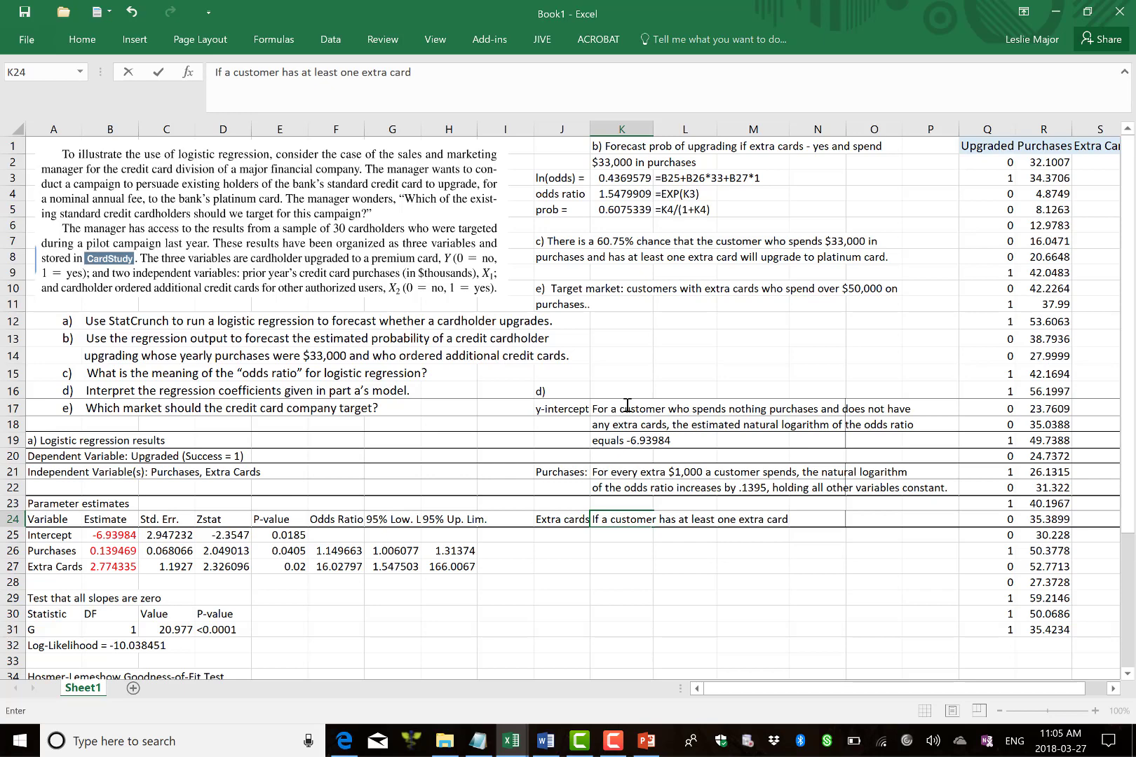
text(, the natural logarithm of)
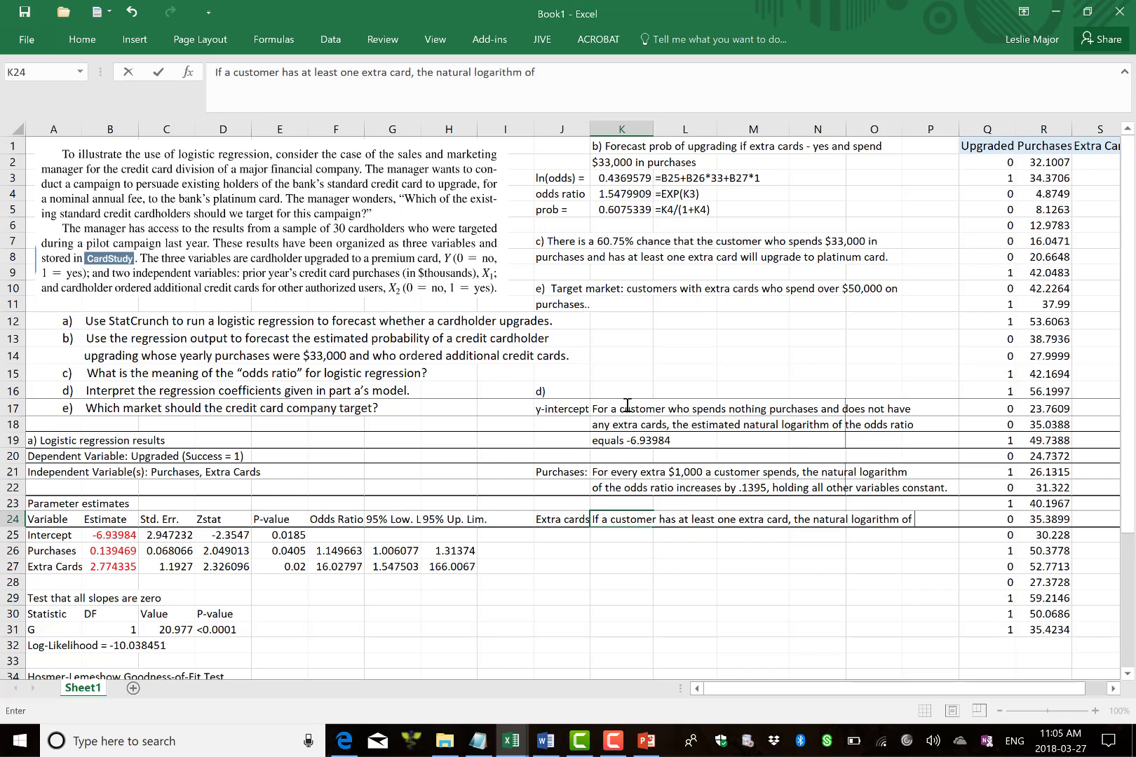
key(Return)
Step: Complete the Extra cards interpretation: odds ratio 2.774 higher, holding amount purchased constant
text(the odds ratio)
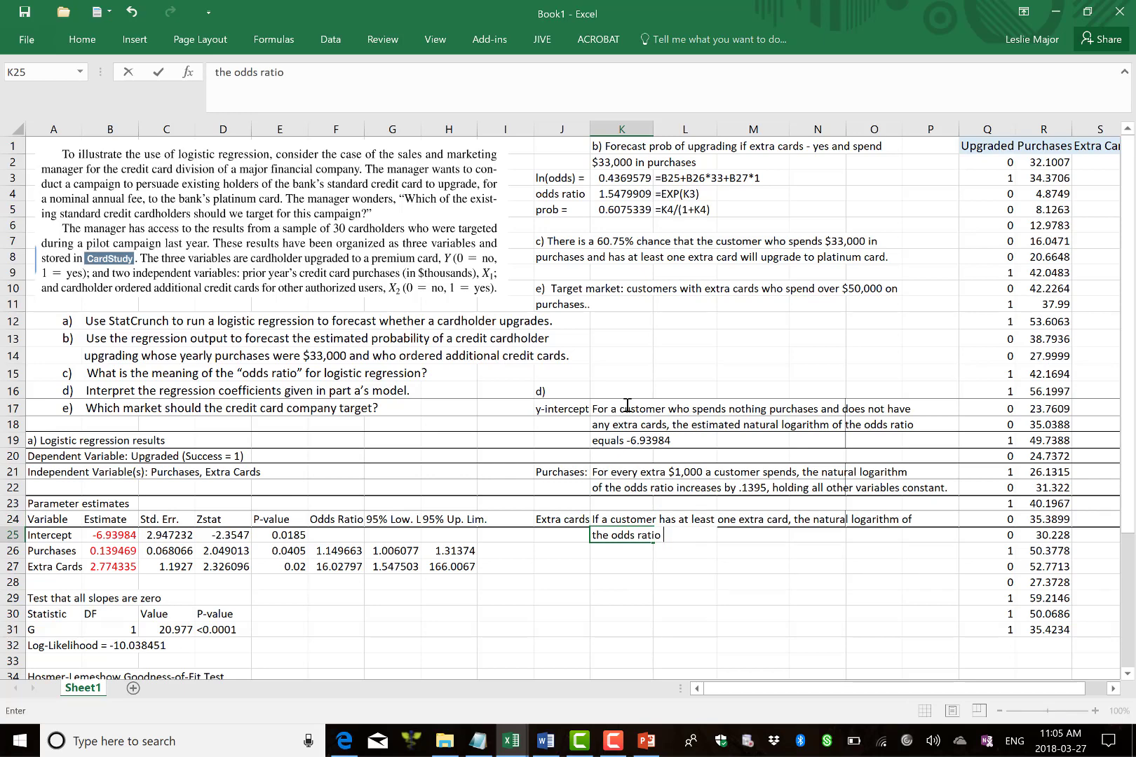
text( is 2.774 higher than a c)
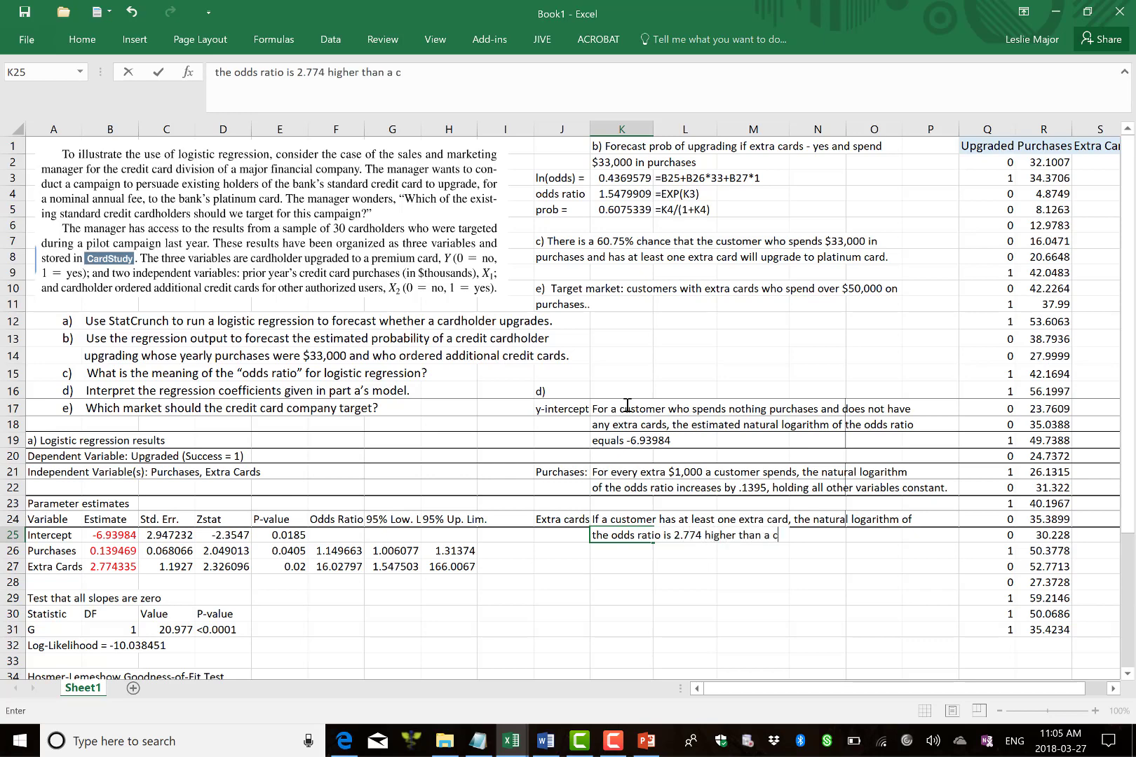
text(ustomer who does not)
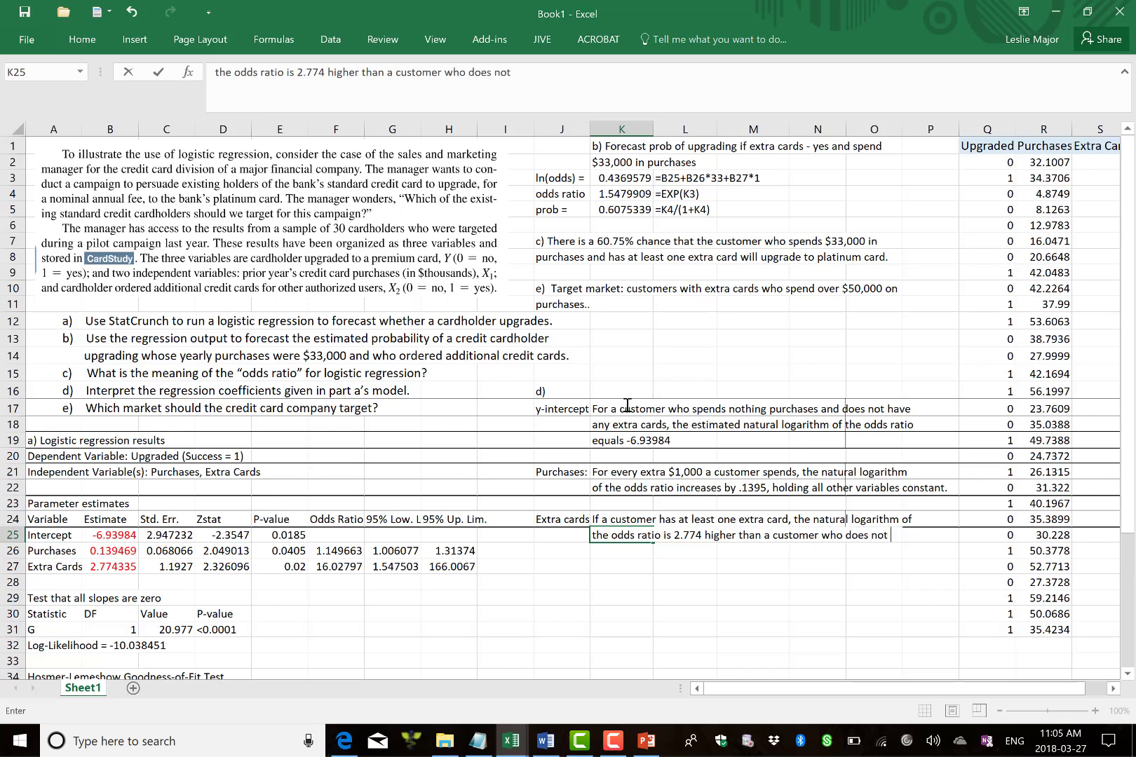
key(Return)
text(have an)
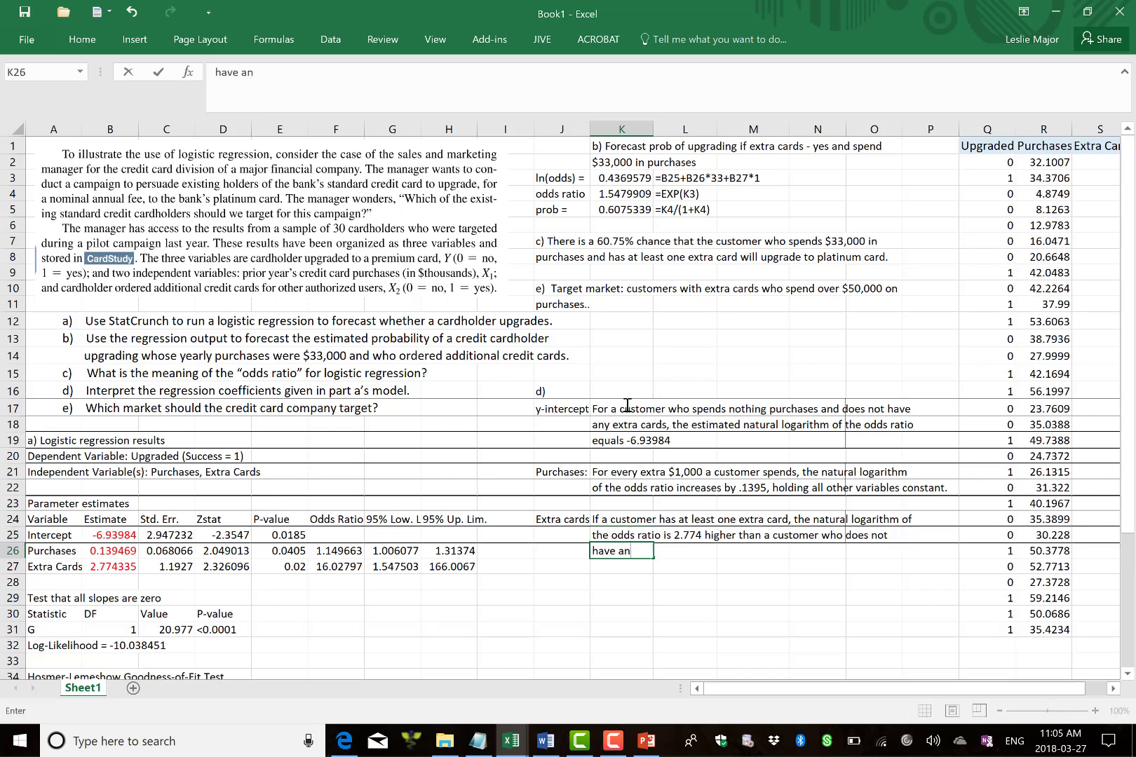
text(y extra cards)
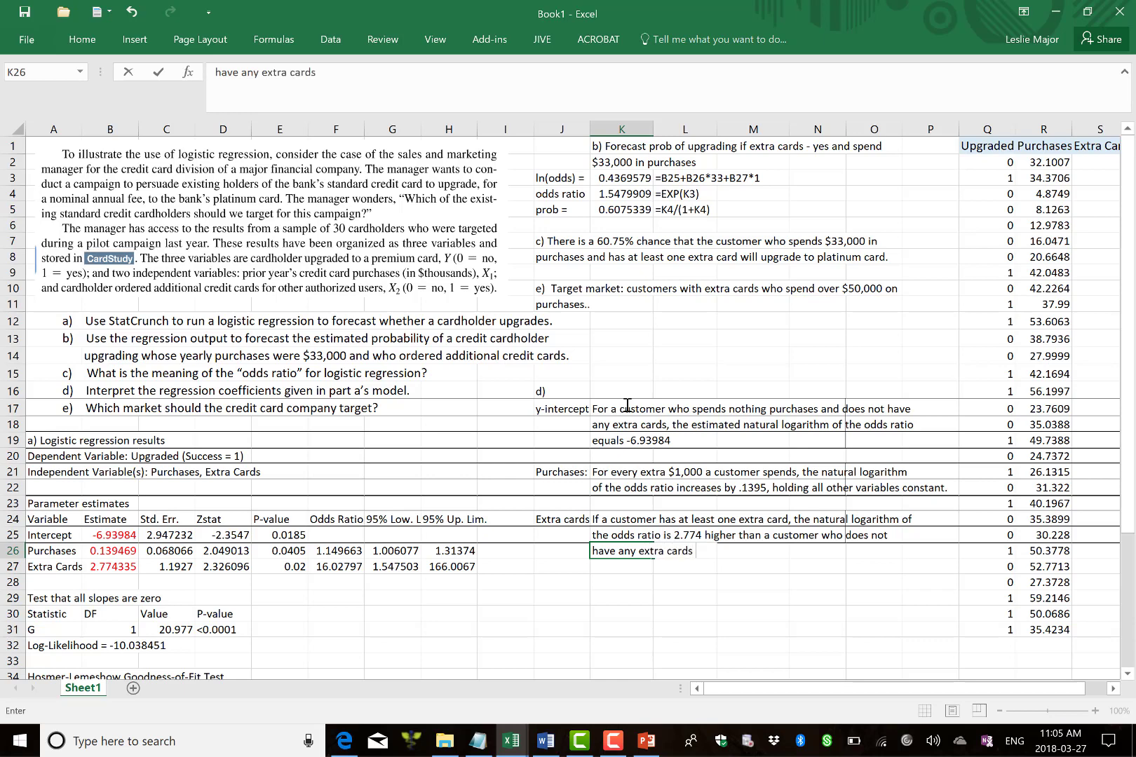
text( (holding amou)
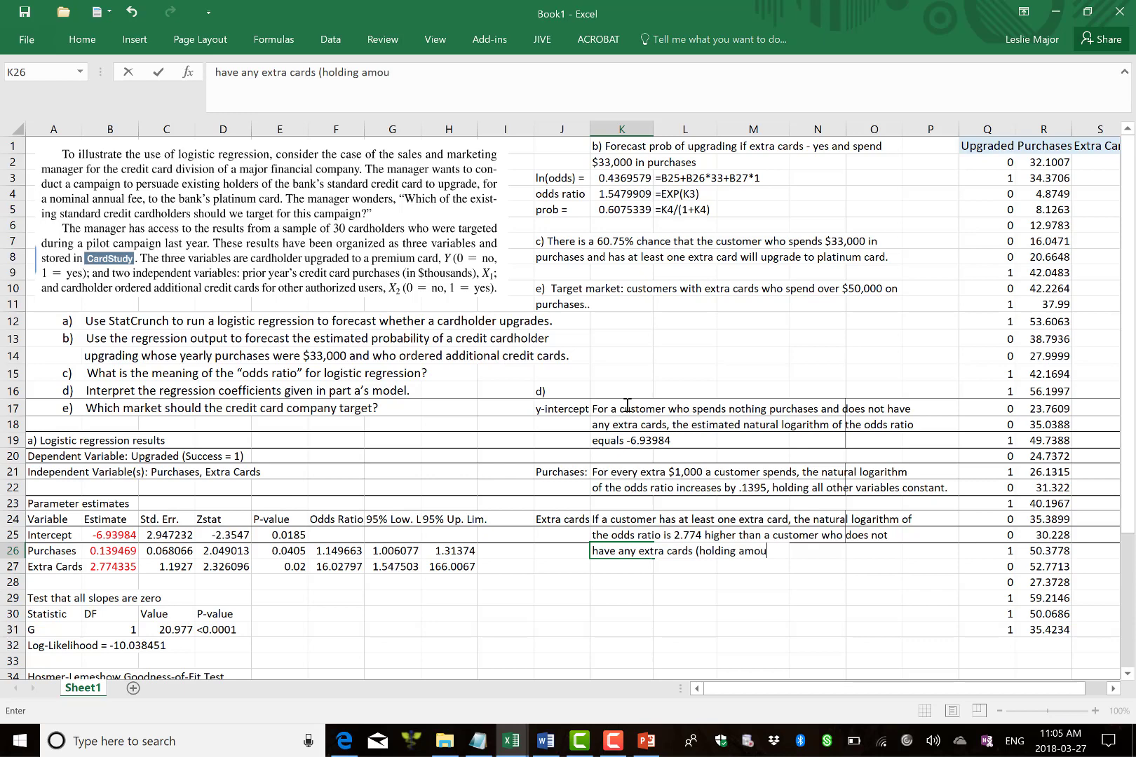
text(nt purchase)
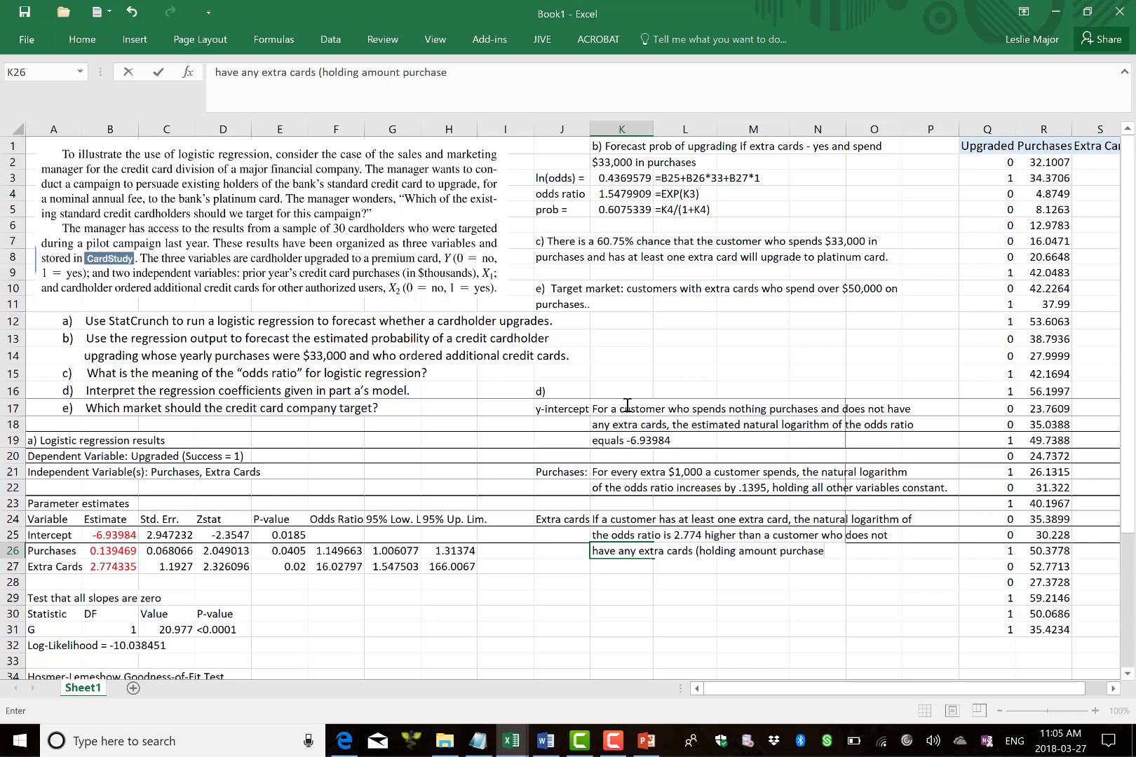
text(s constant)
click(827, 552)
key(BackSpace)
text(d)
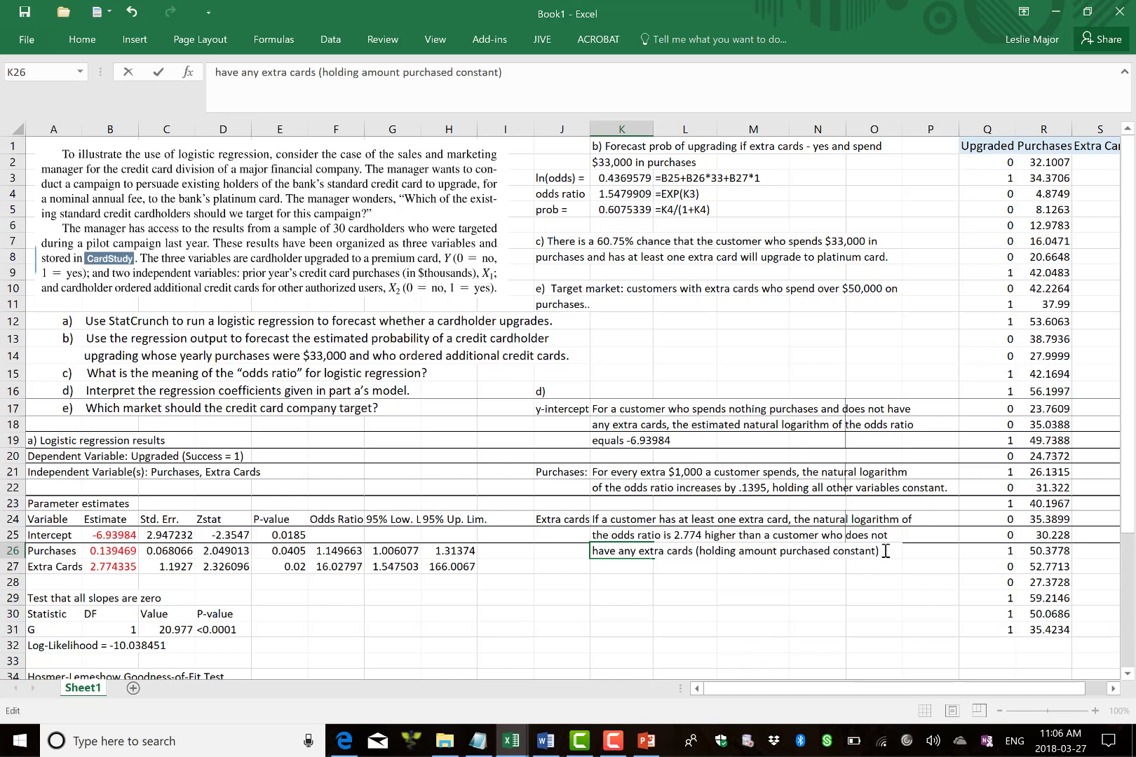
text(.)
click(612, 741)
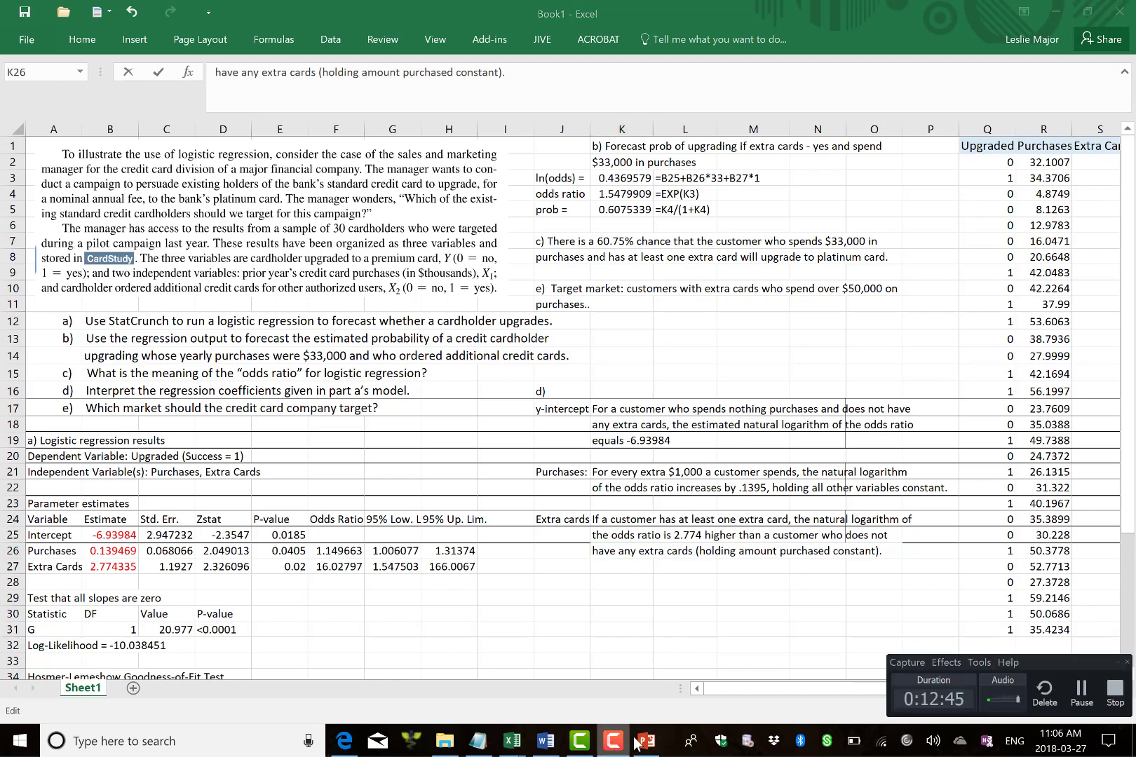